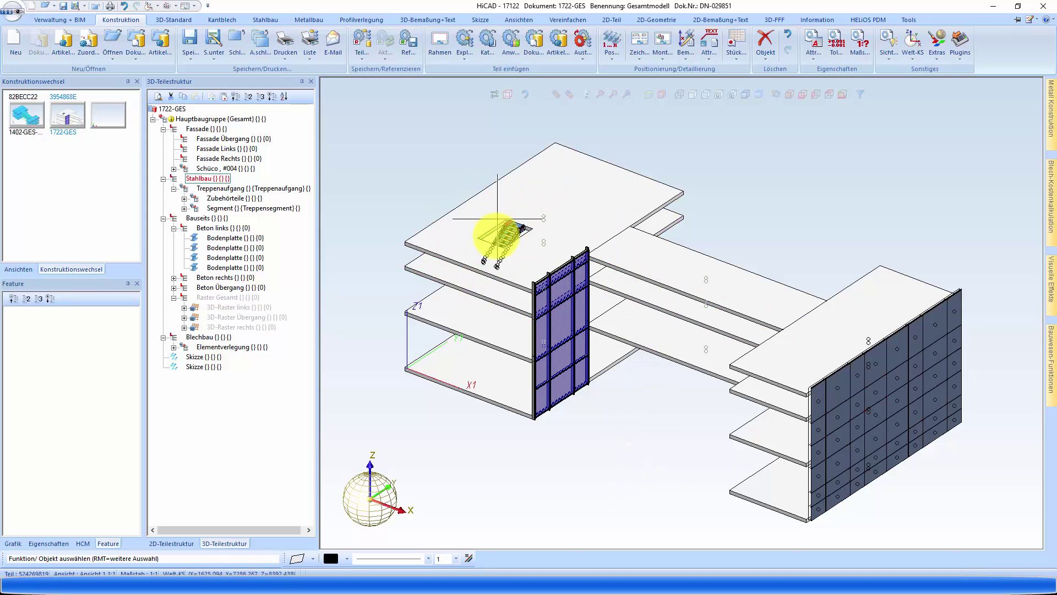
scroll(504, 225, up, 3)
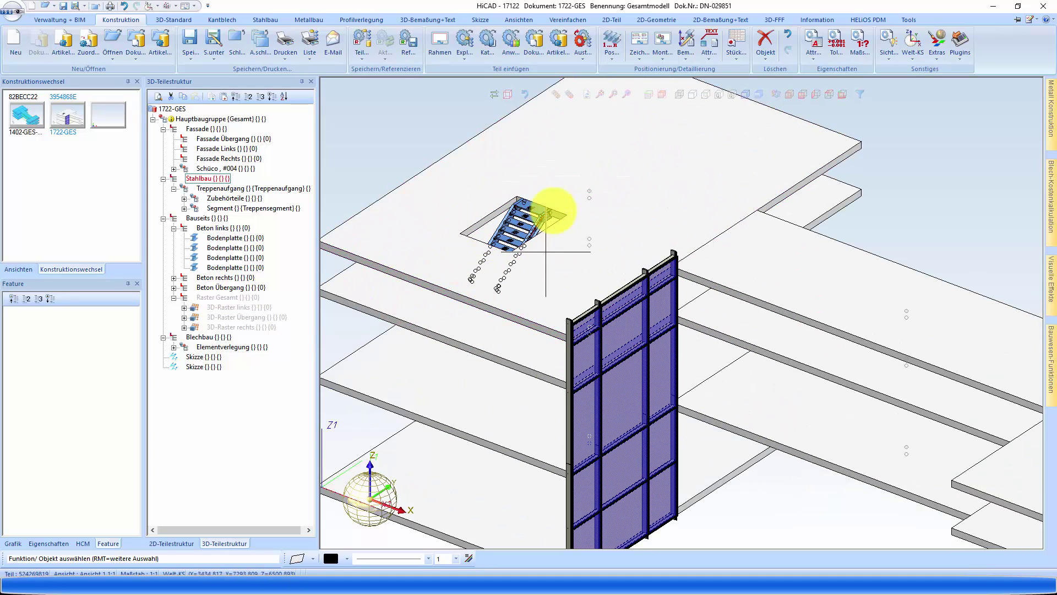
scroll(628, 270, down, 3)
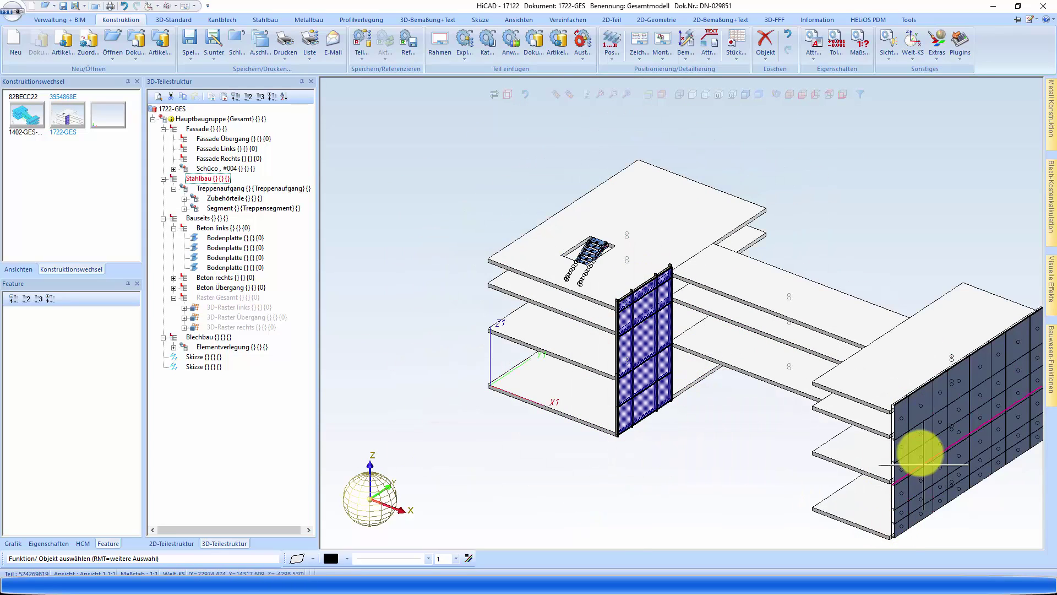
scroll(650, 304, up, 2)
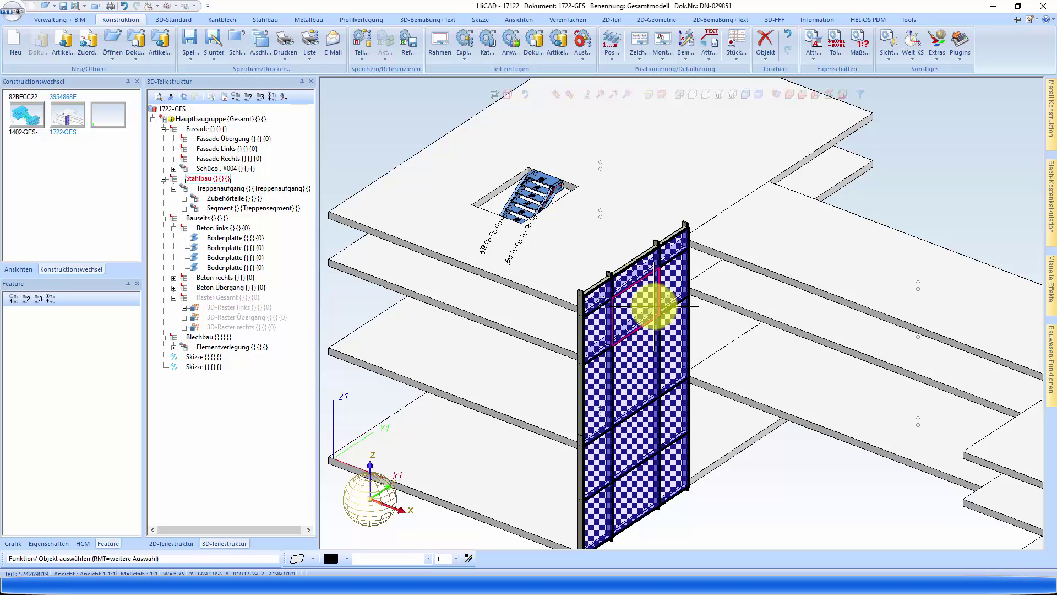
click(75, 21)
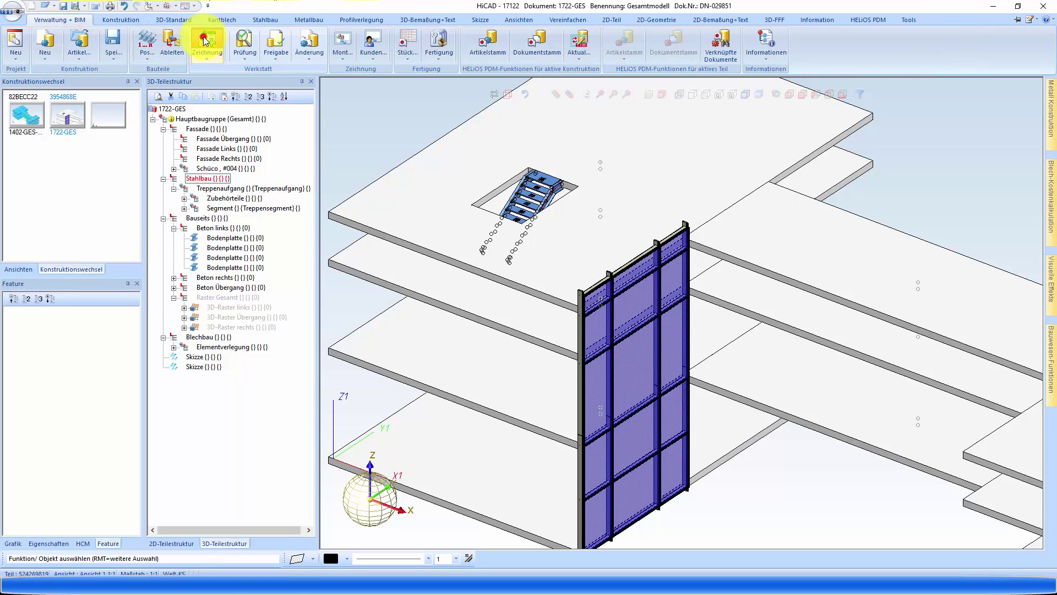
click(206, 43)
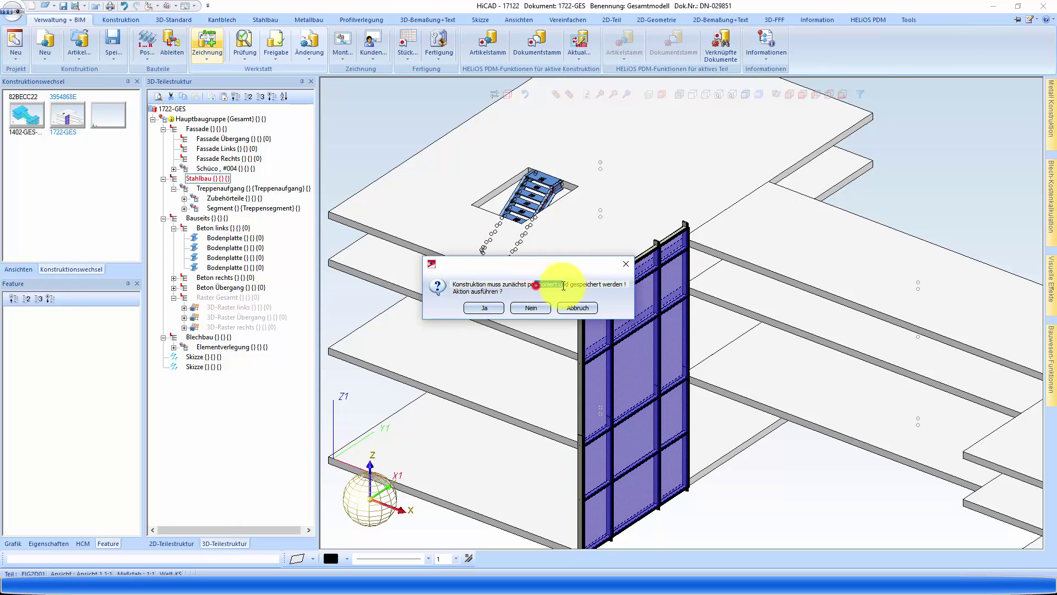
drag(532, 285, 543, 285)
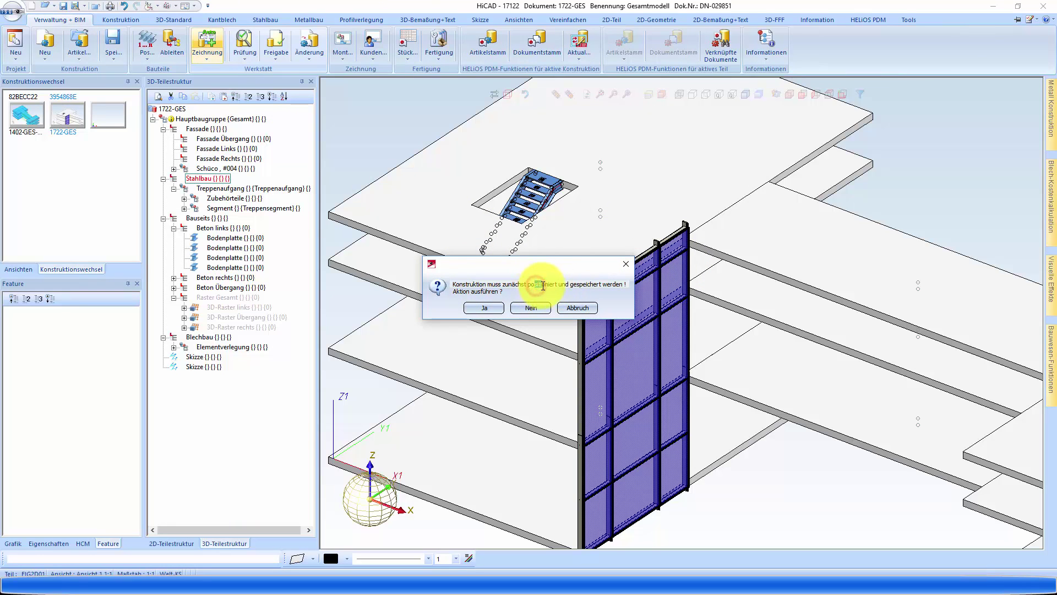
click(586, 308)
Examine the glazed facade, the sheet-metal cladding and the staircase of the building model from several viewpoints.
scroll(583, 283, down, 3)
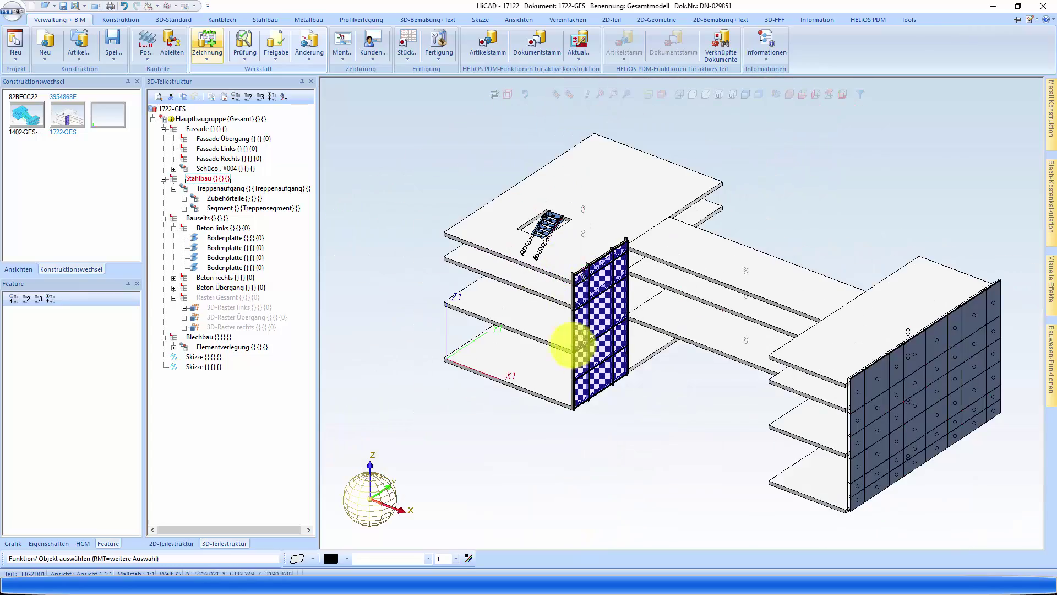
scroll(579, 286, up, 1)
scroll(579, 286, up, 3)
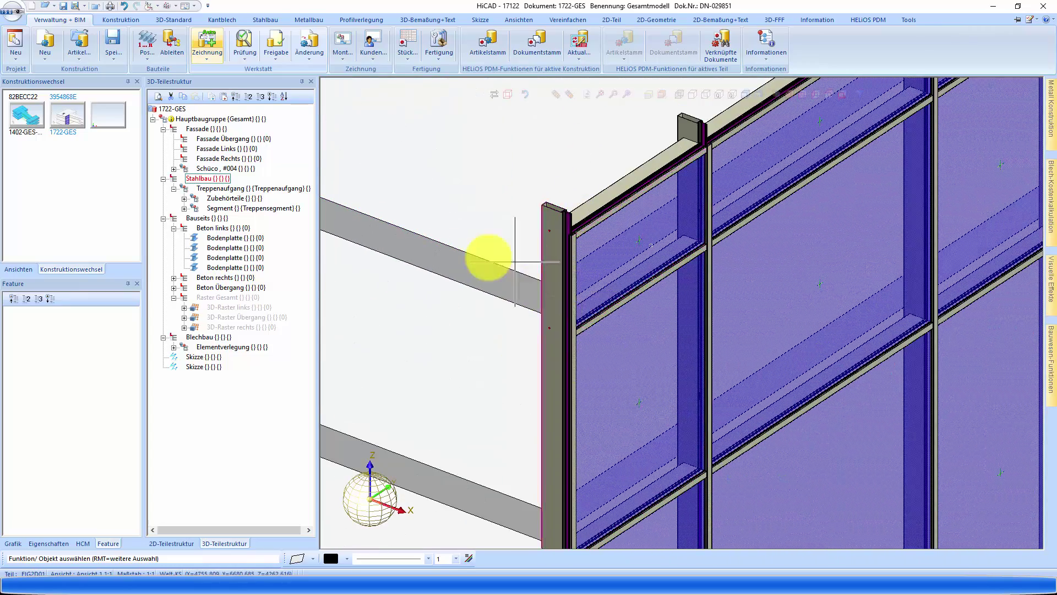
scroll(488, 259, down, 2)
scroll(503, 295, down, 2)
scroll(776, 368, up, 6)
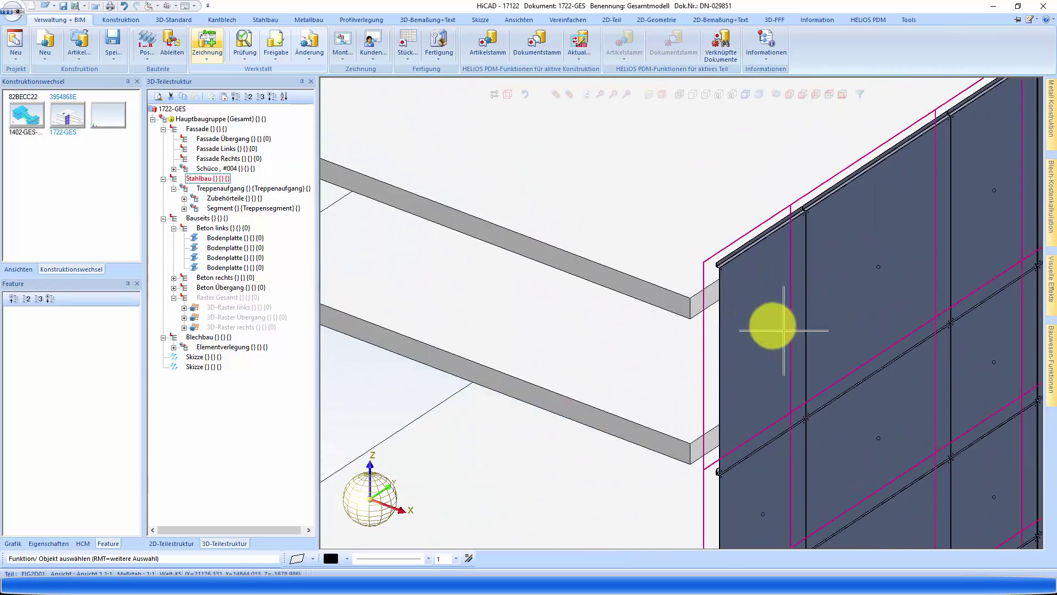
middle_drag(697, 277, 684, 246)
scroll(642, 390, down, 5)
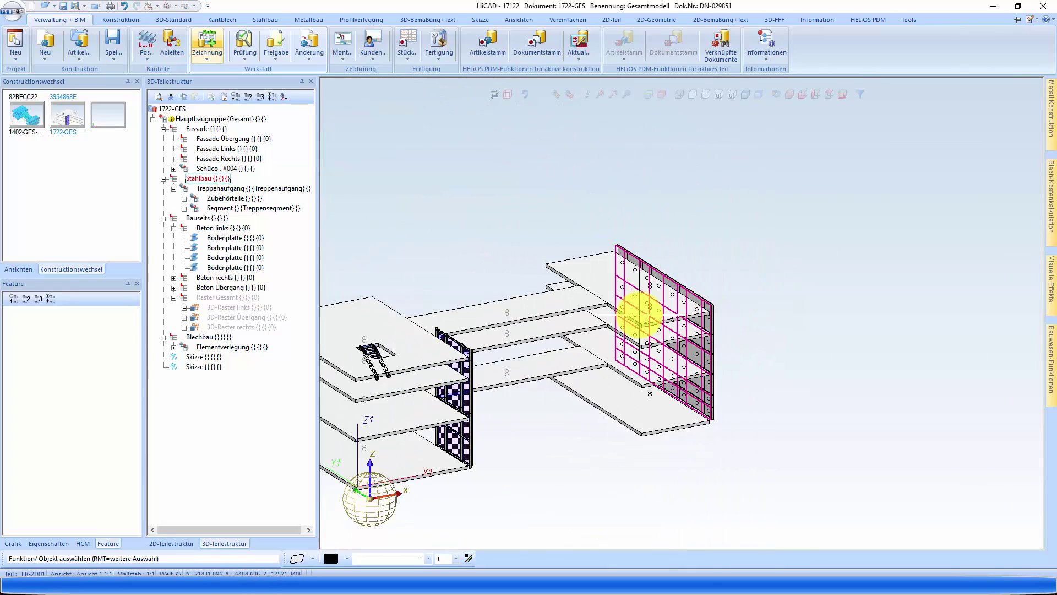
scroll(634, 319, down, 3)
middle_drag(585, 325, 559, 326)
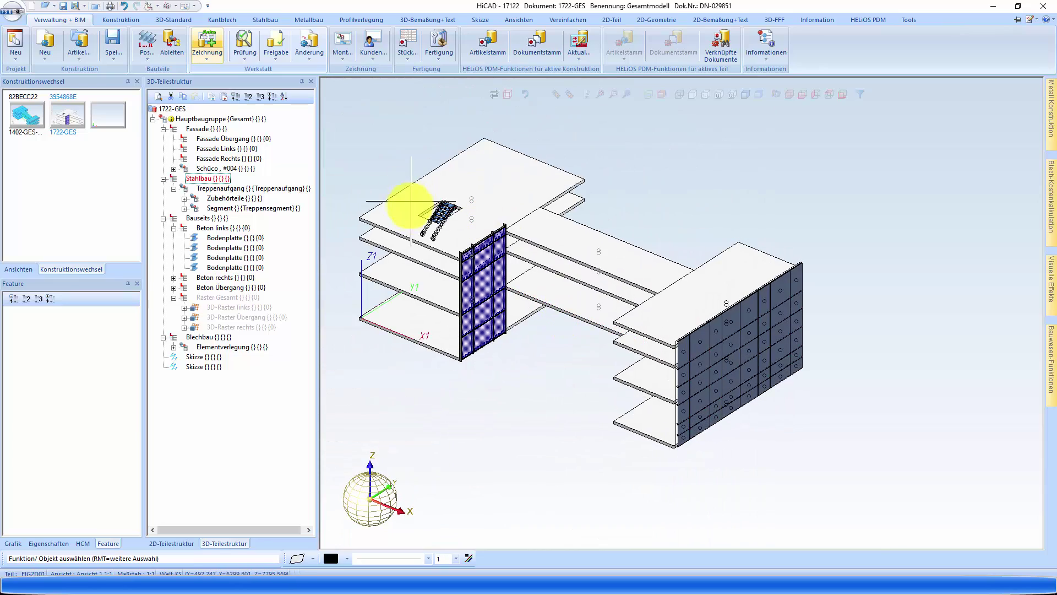
scroll(384, 192, up, 5)
scroll(413, 217, down, 6)
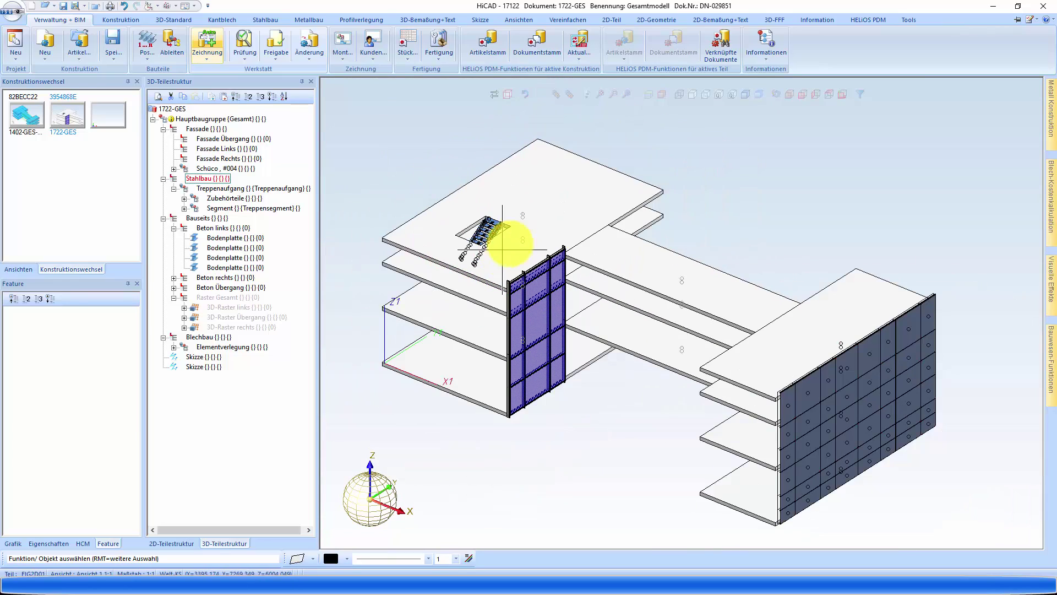
scroll(502, 181, up, 4)
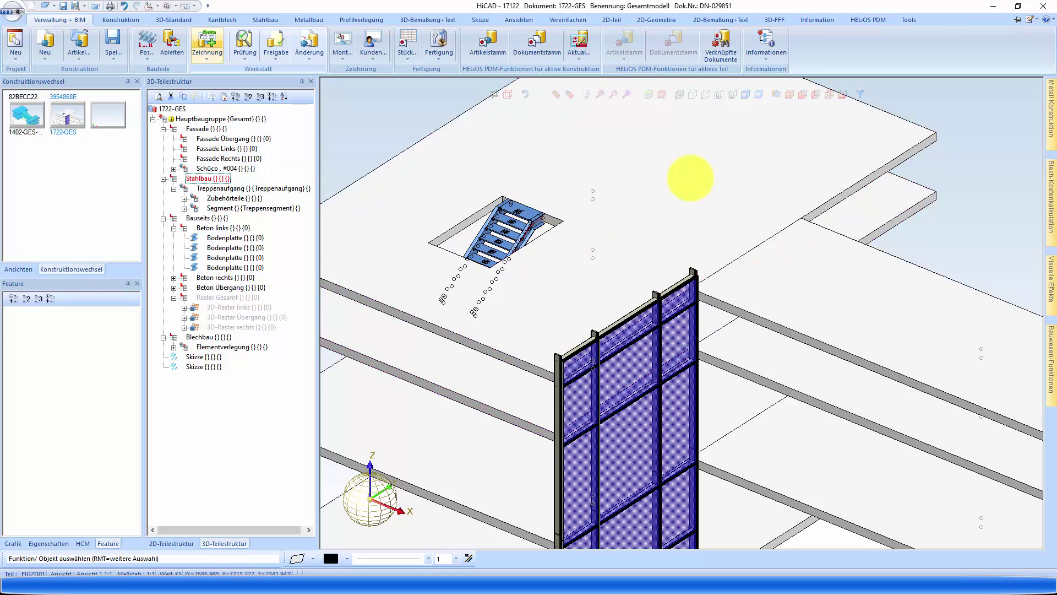
Review the setting "Zeichnungsnummer bauabschnittsweise" under PDM > Verwaltung+BIM > Fertigungszeichnungen in the configuration editor, and close the editor.
click(1029, 22)
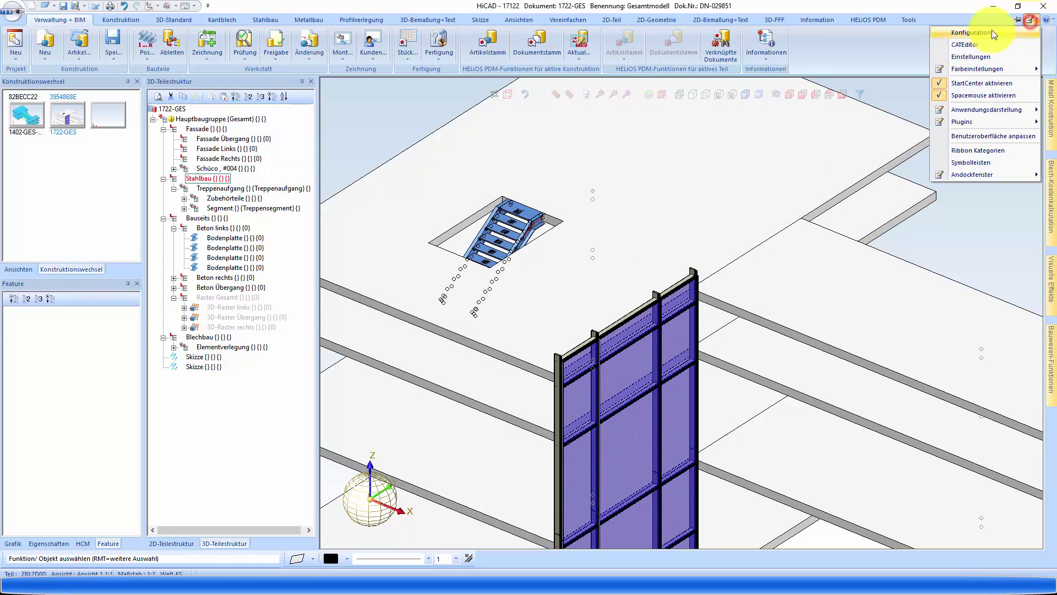
click(990, 31)
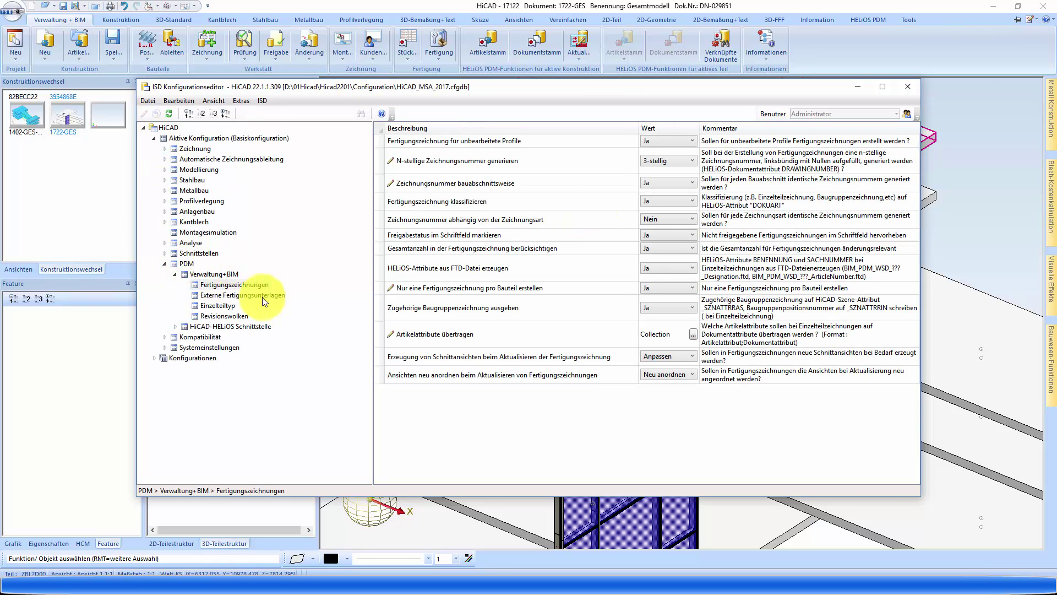
click(435, 187)
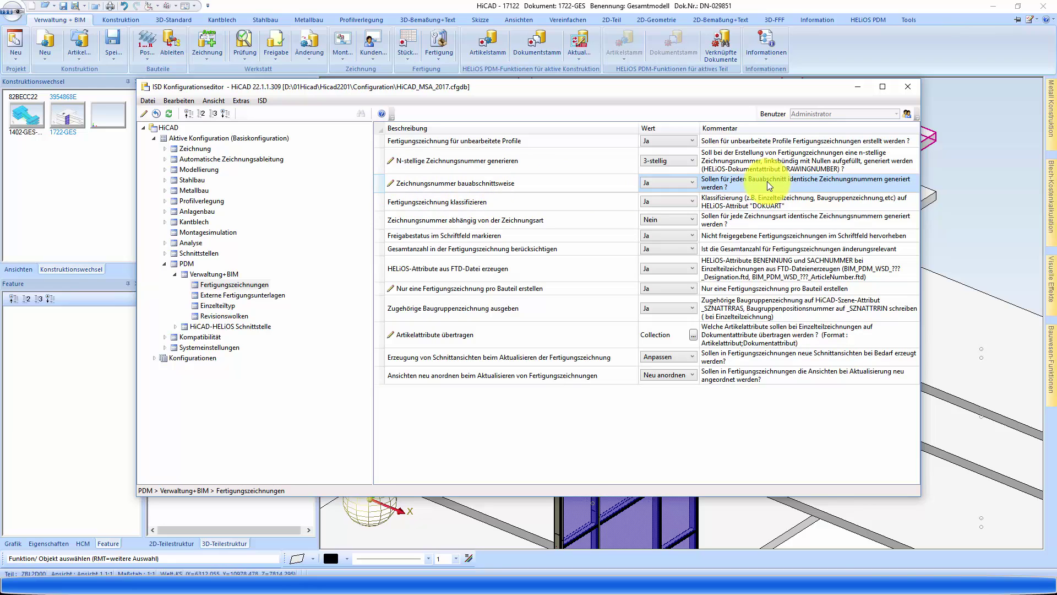
click(176, 264)
click(200, 273)
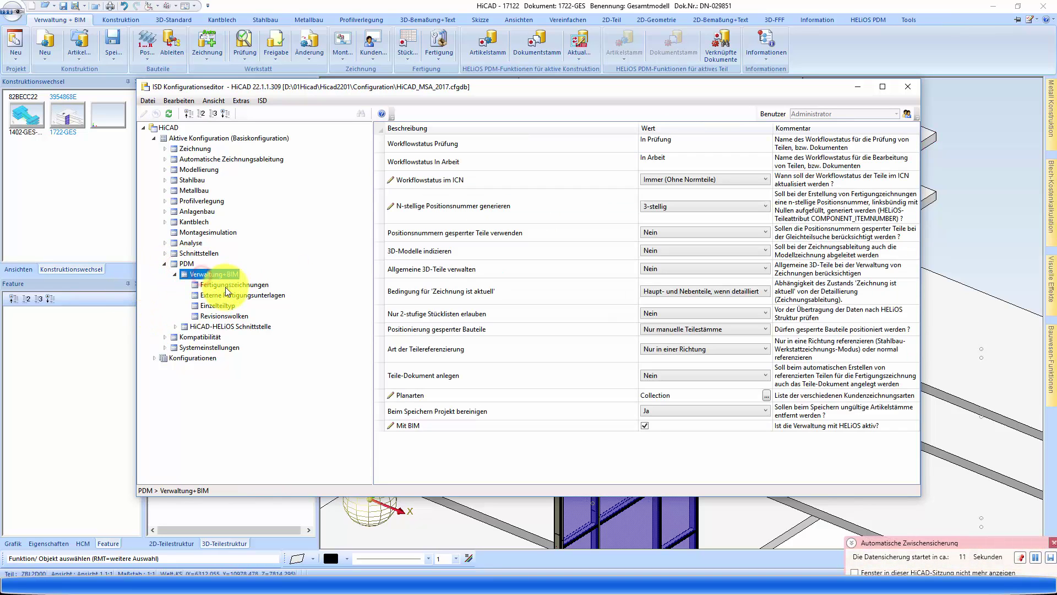
click(226, 286)
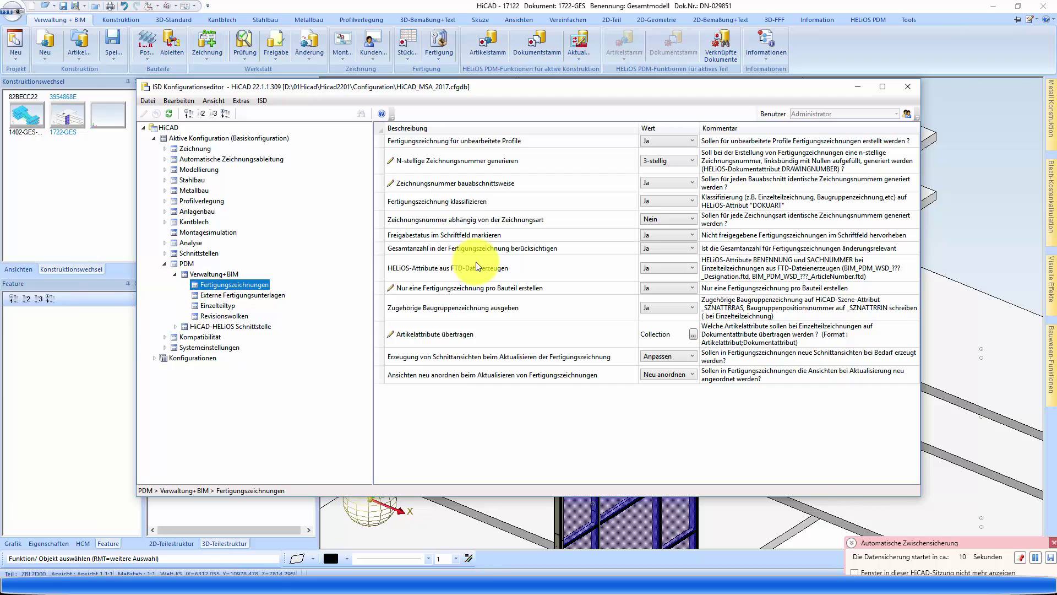
click(449, 186)
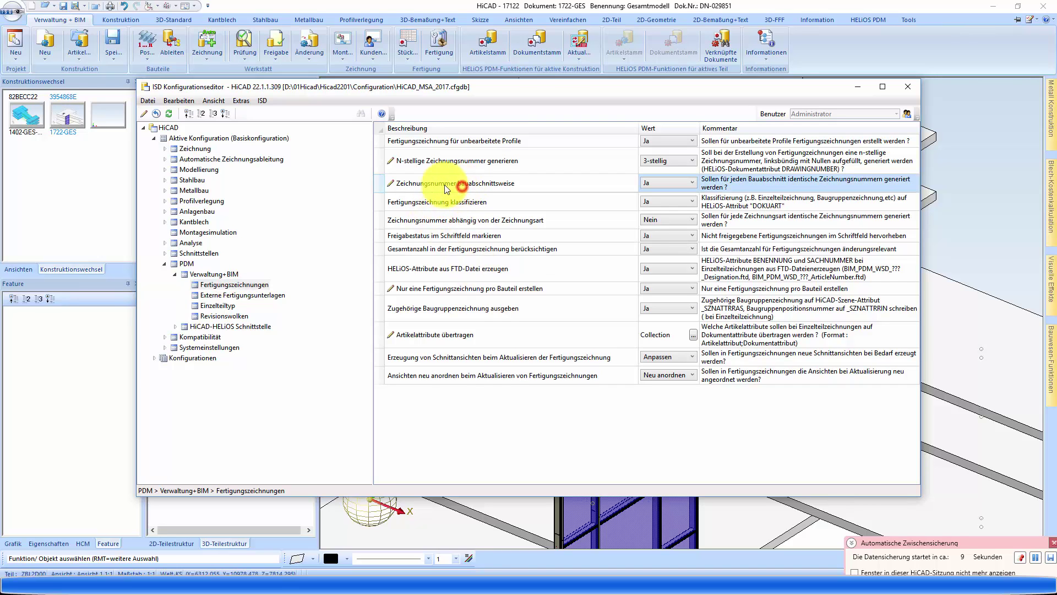
click(908, 86)
scroll(555, 210, down, 4)
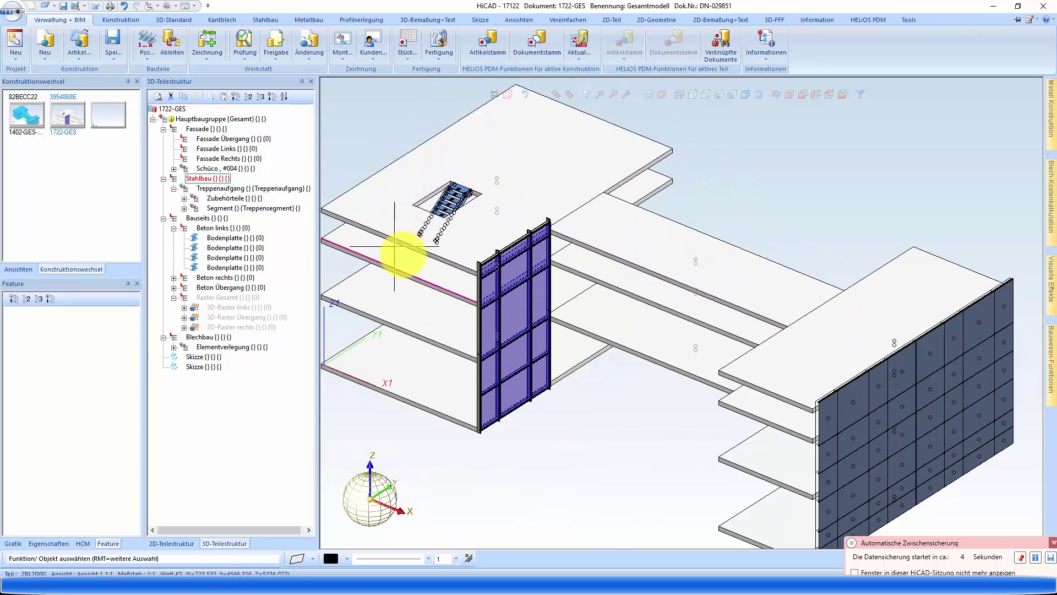
scroll(420, 189, up, 3)
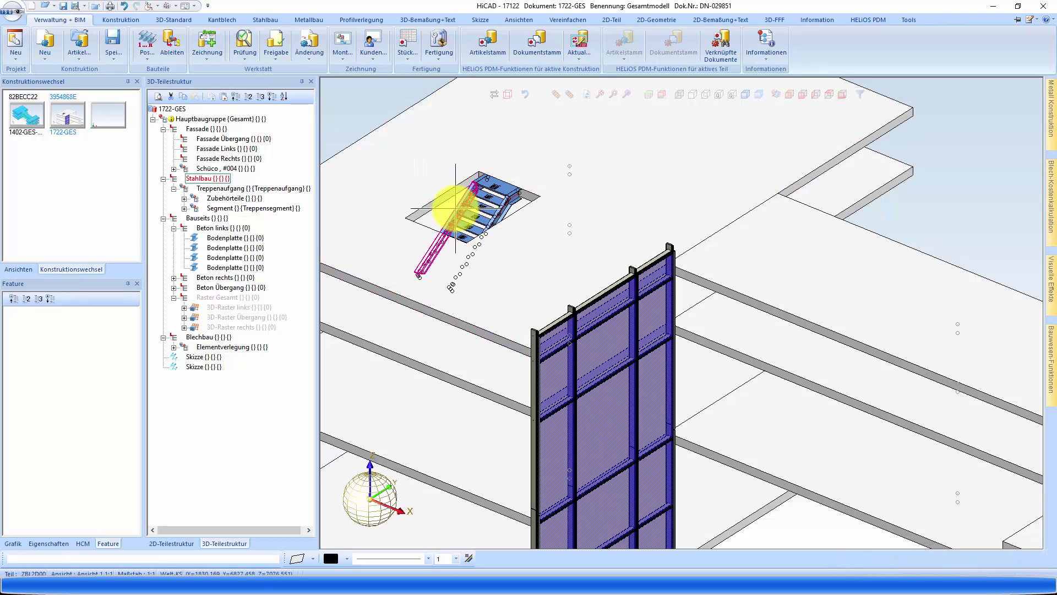
scroll(571, 309, down, 3)
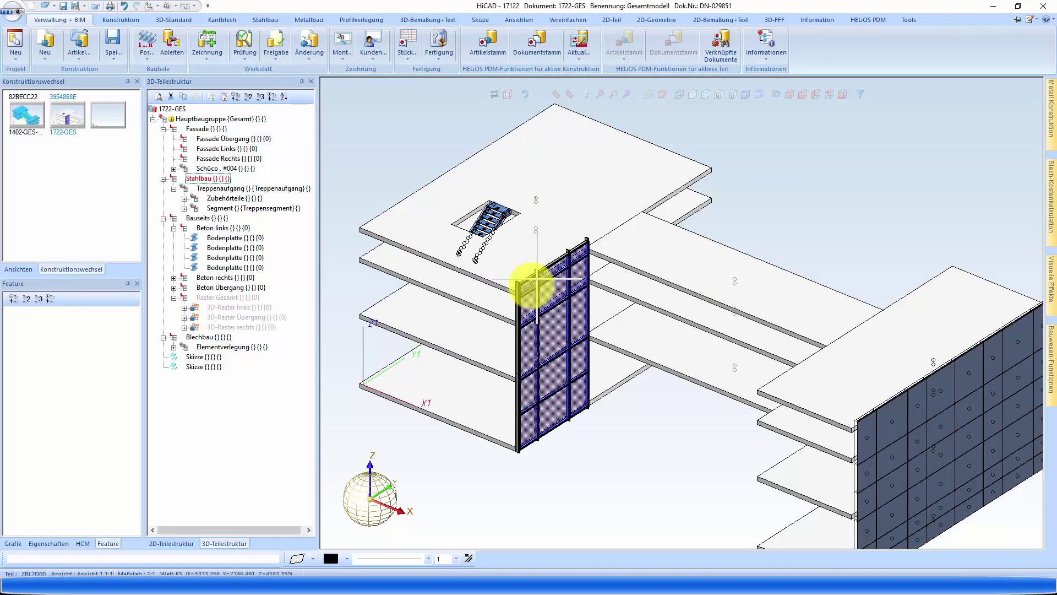
scroll(881, 435, up, 2)
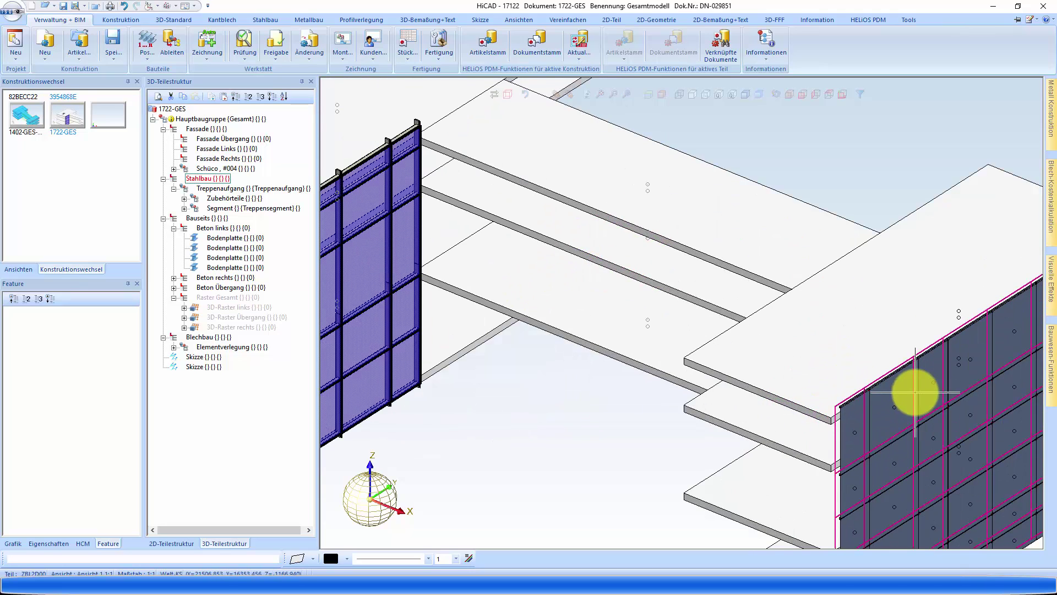
Open the BIM template "Zeichnungsnummer" of the attribute assignment for editing in a maximized text editor.
click(108, 21)
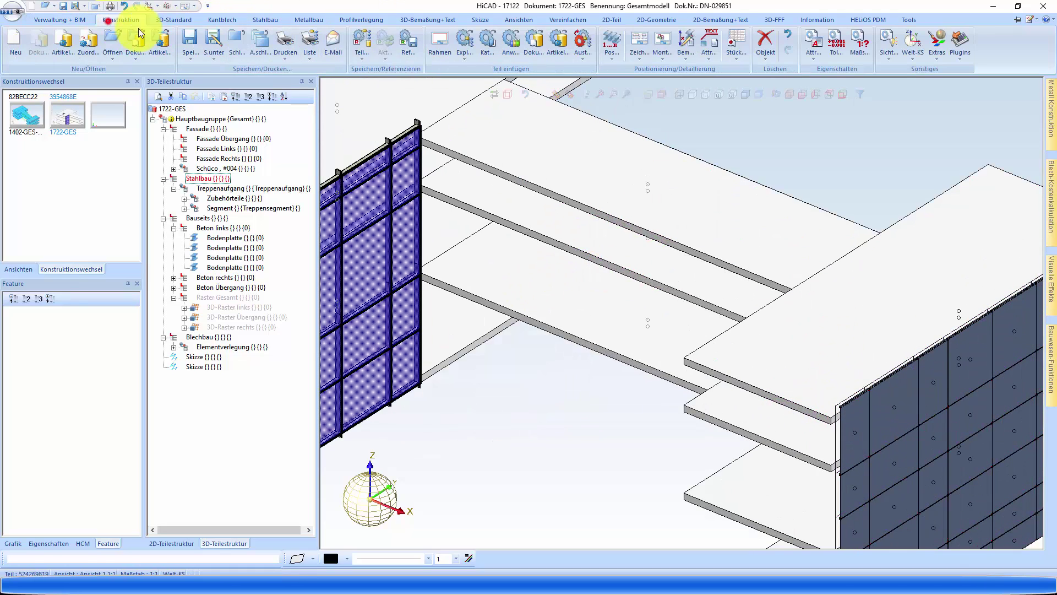
click(698, 58)
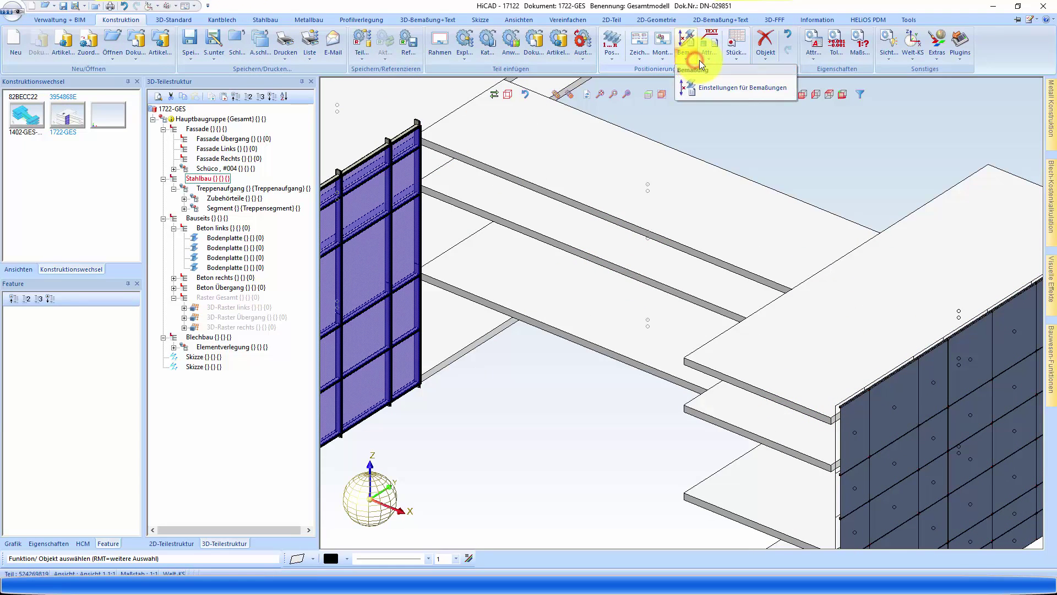
click(709, 55)
click(740, 86)
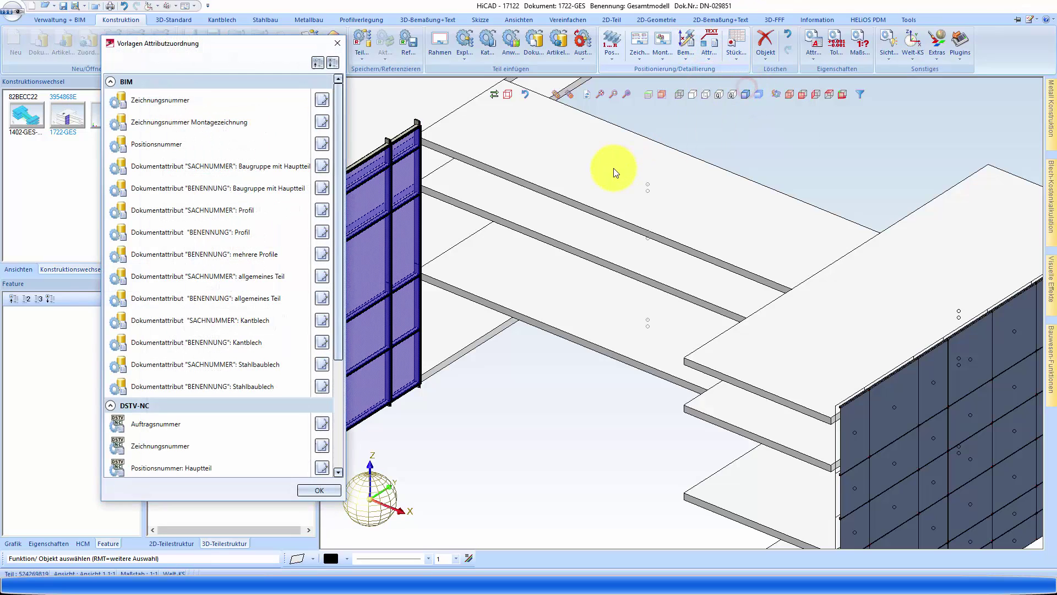
click(171, 104)
click(323, 100)
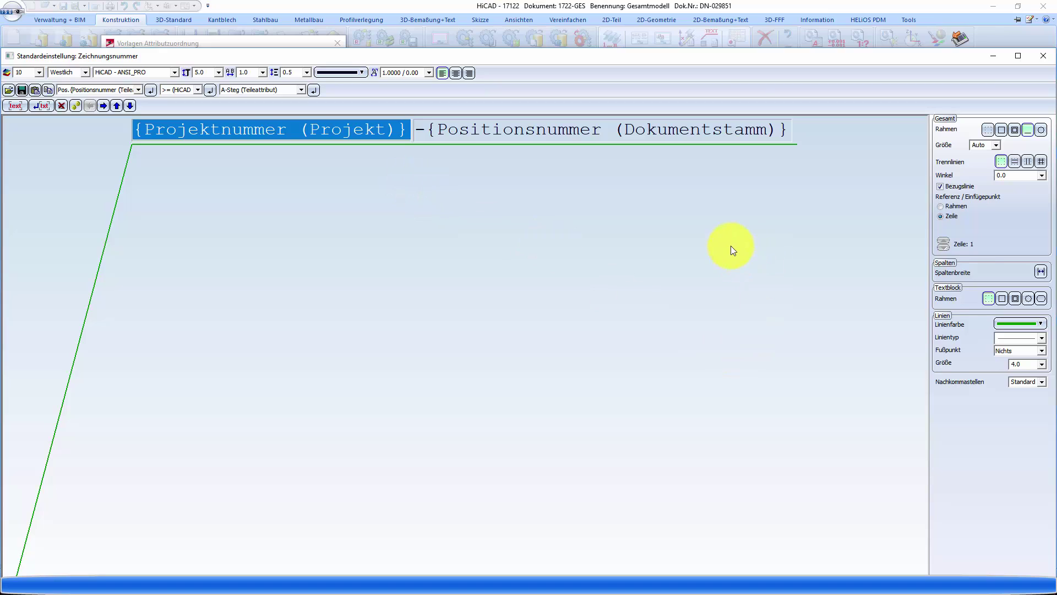
double_click(753, 61)
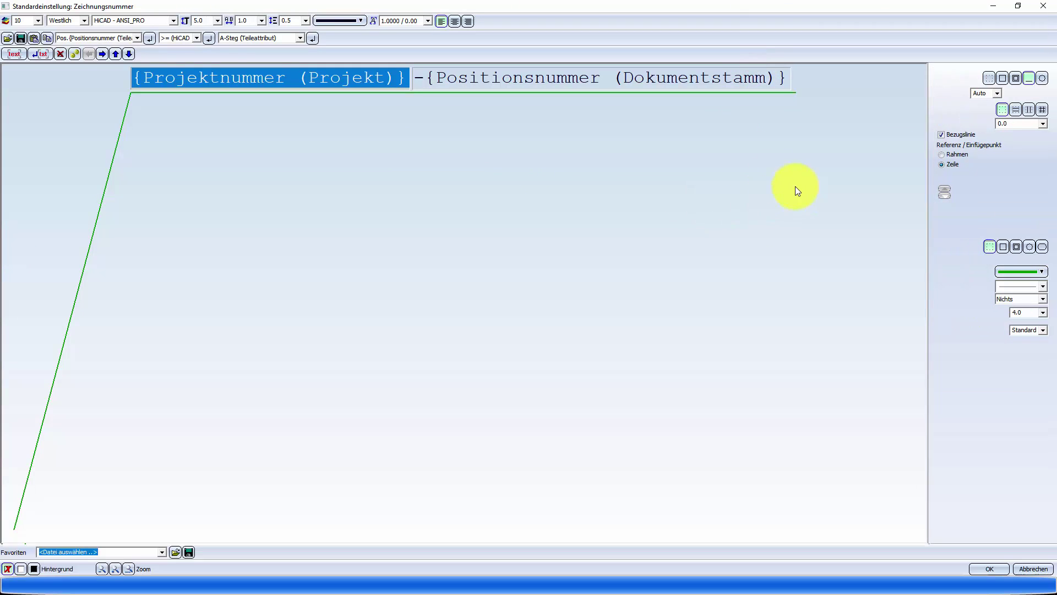
Add a text block after the project number in the drawing number template and insert the attribute "Bauabschnitt (Dokumentstamm)" into it.
click(15, 54)
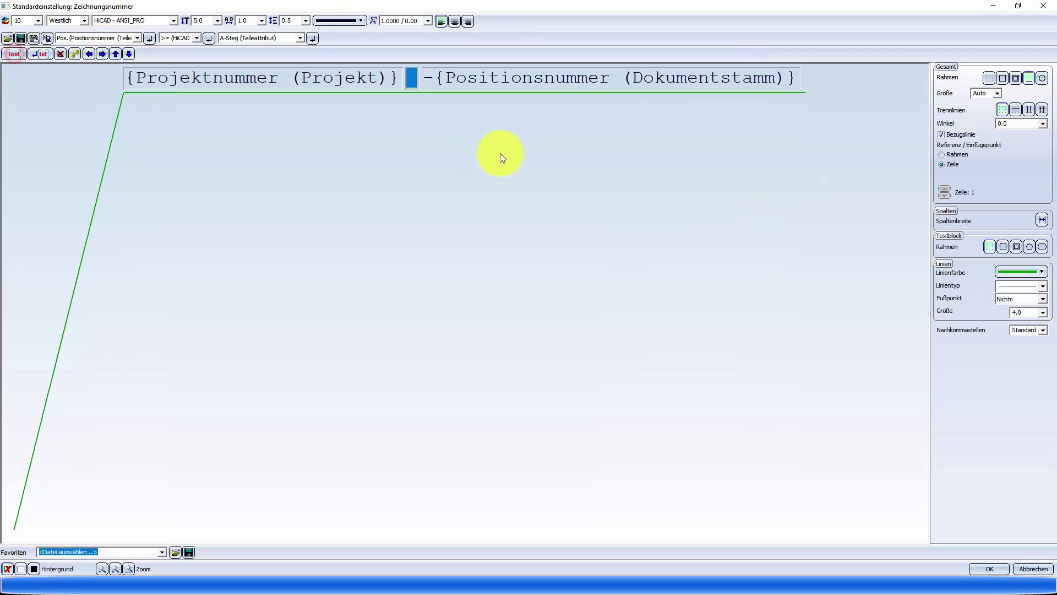
click(253, 39)
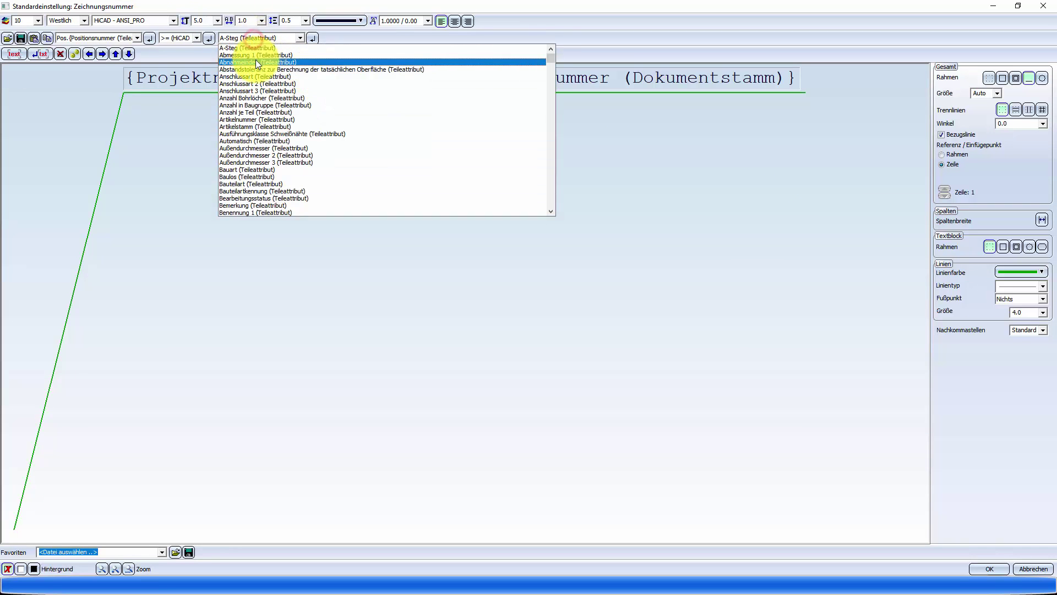
drag(553, 59, 556, 181)
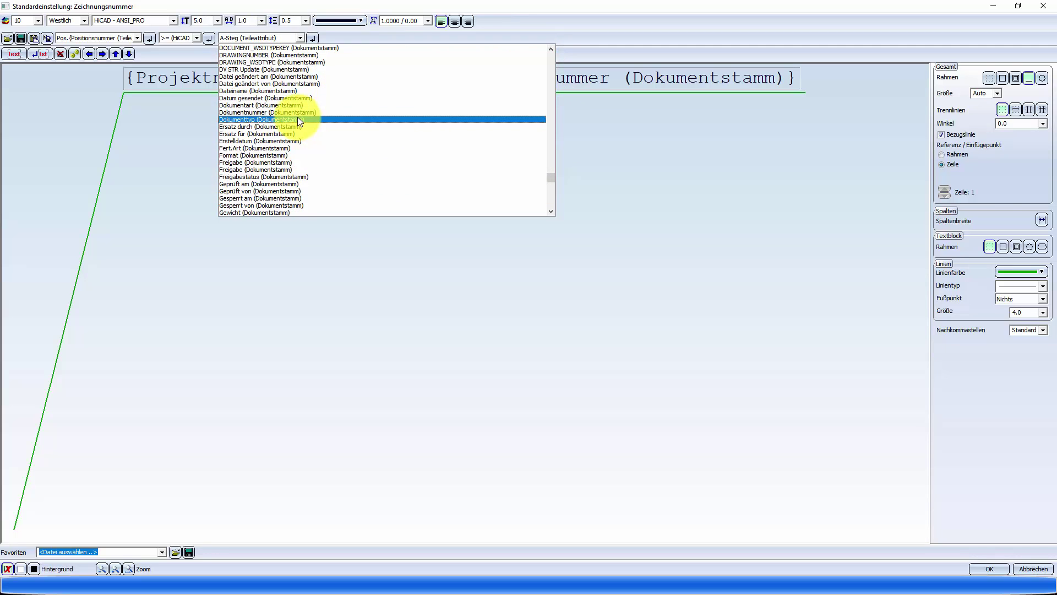
scroll(281, 110, up, 2)
scroll(308, 123, up, 1)
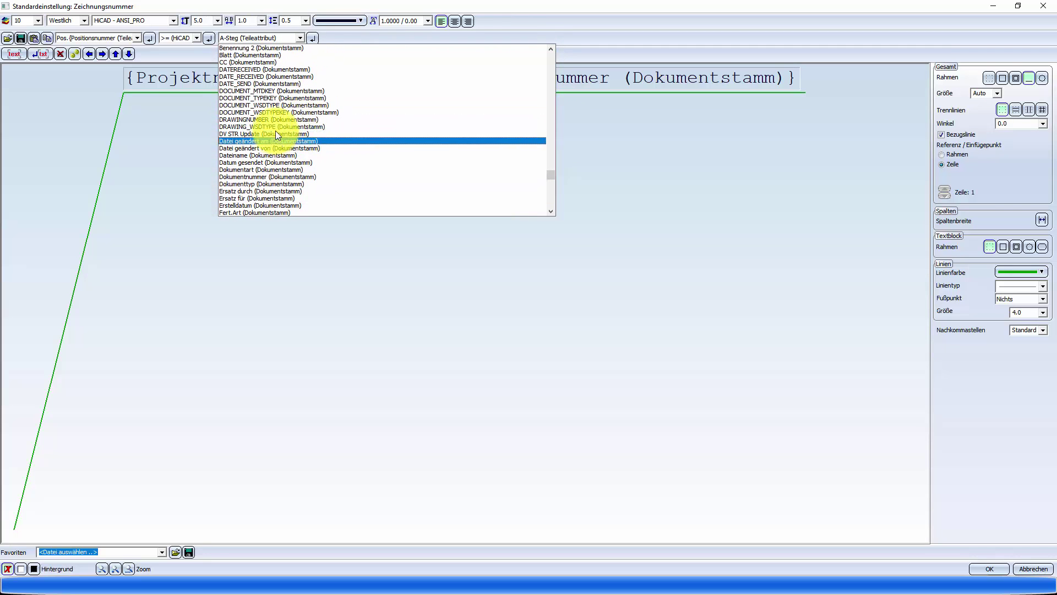
scroll(253, 180, up, 1)
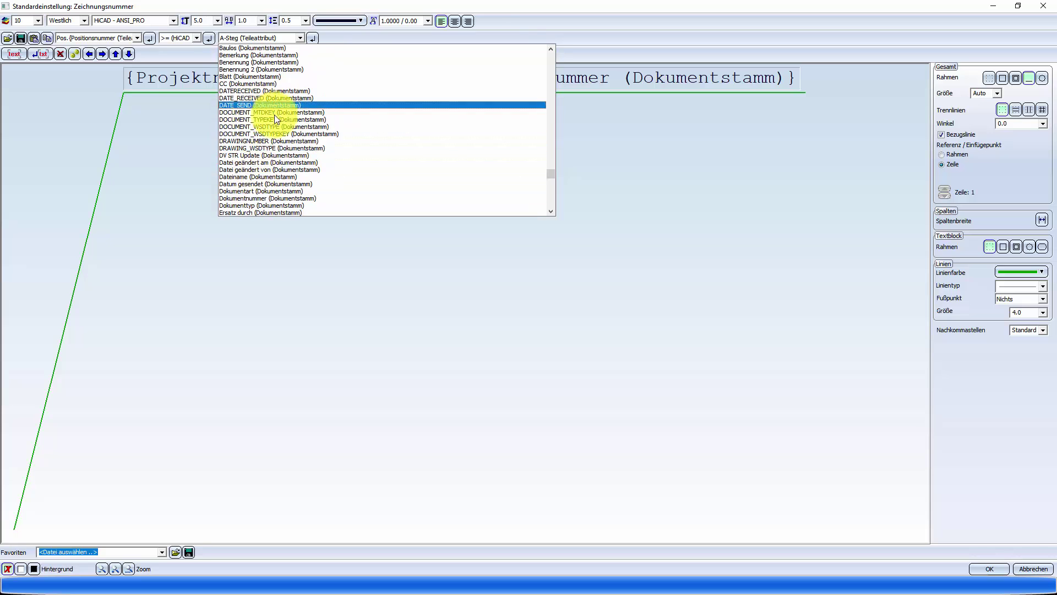
scroll(292, 105, up, 1)
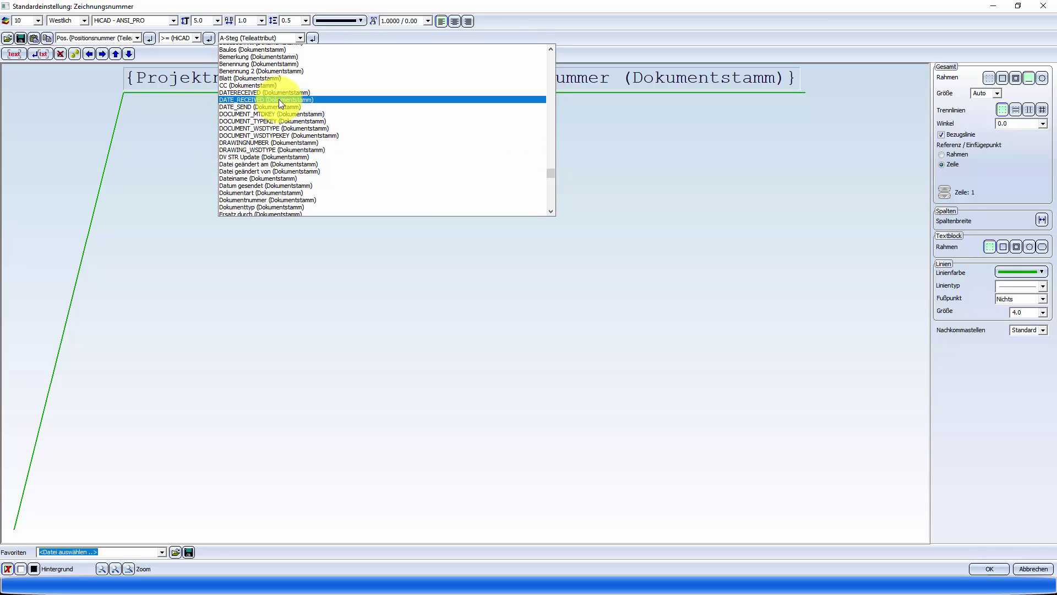
scroll(255, 74, up, 2)
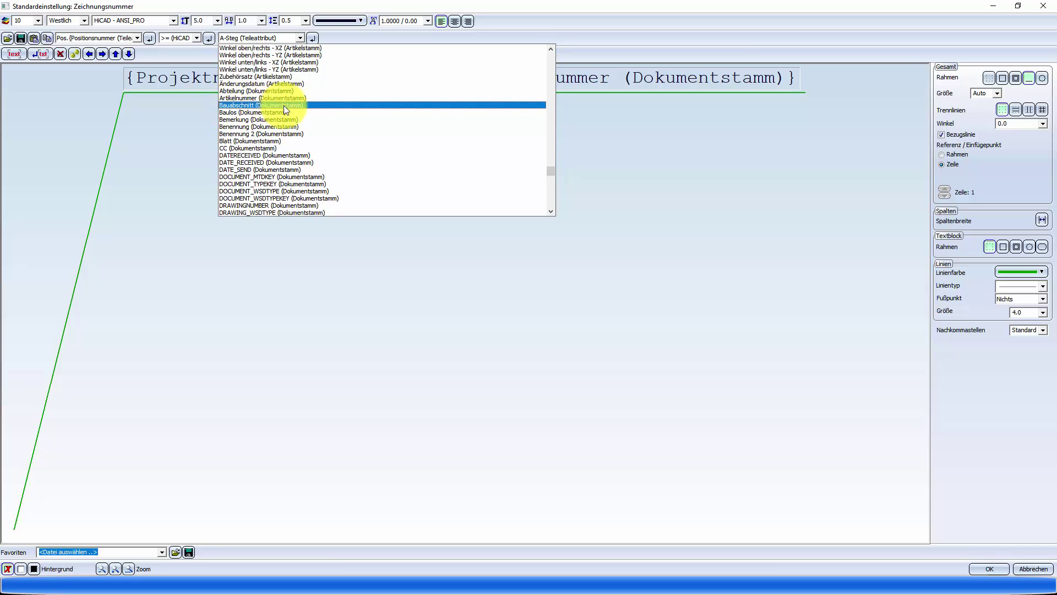
click(225, 108)
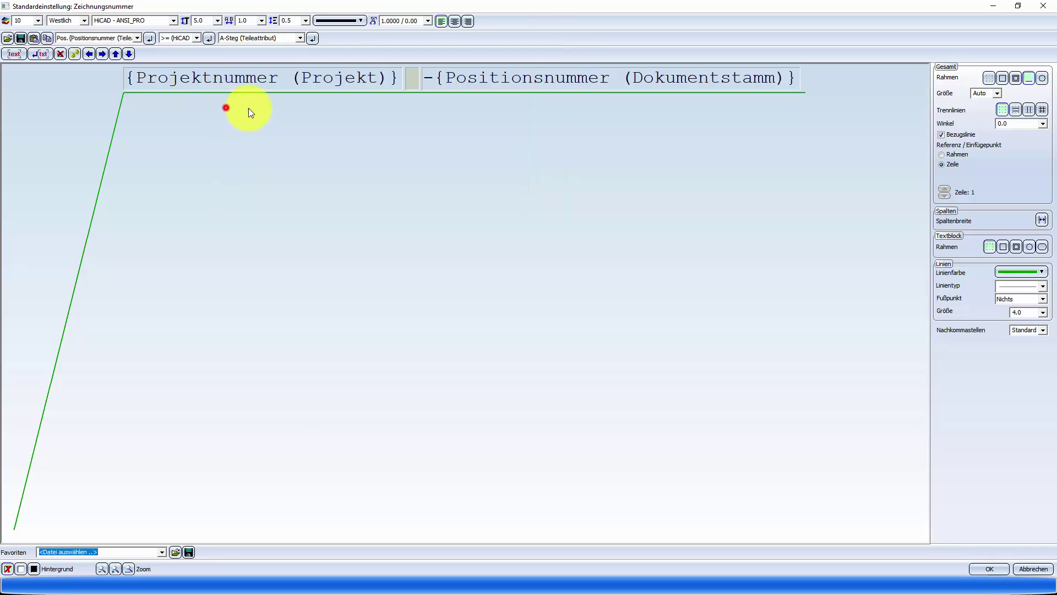
click(312, 37)
Put a hyphen in front of the Bauabschnitt attribute, accept the drawing number template and close the attribute assignment settings.
click(318, 82)
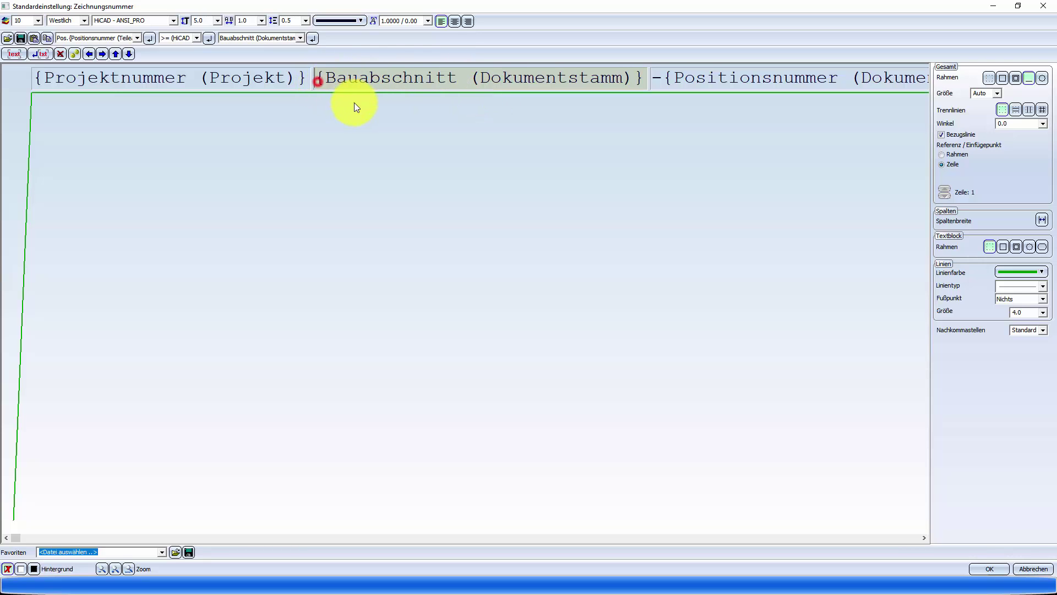
text(-)
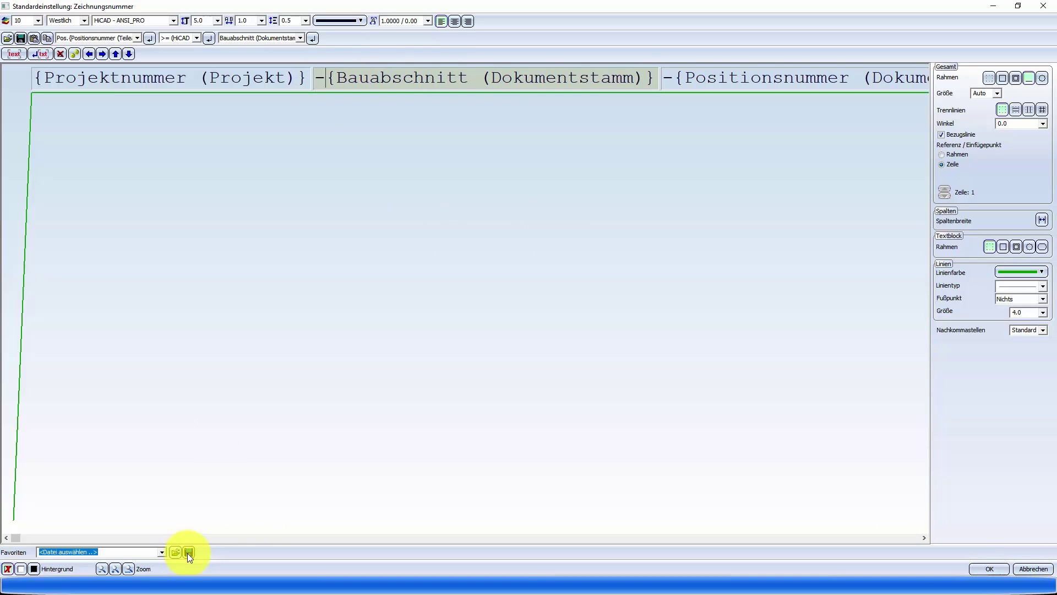
click(989, 569)
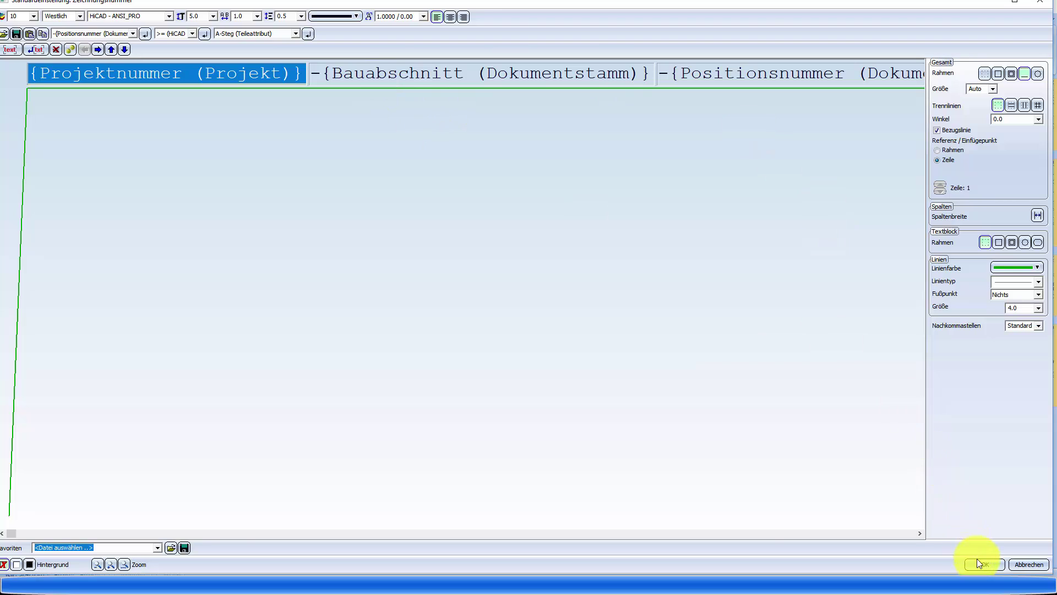
click(976, 558)
click(307, 485)
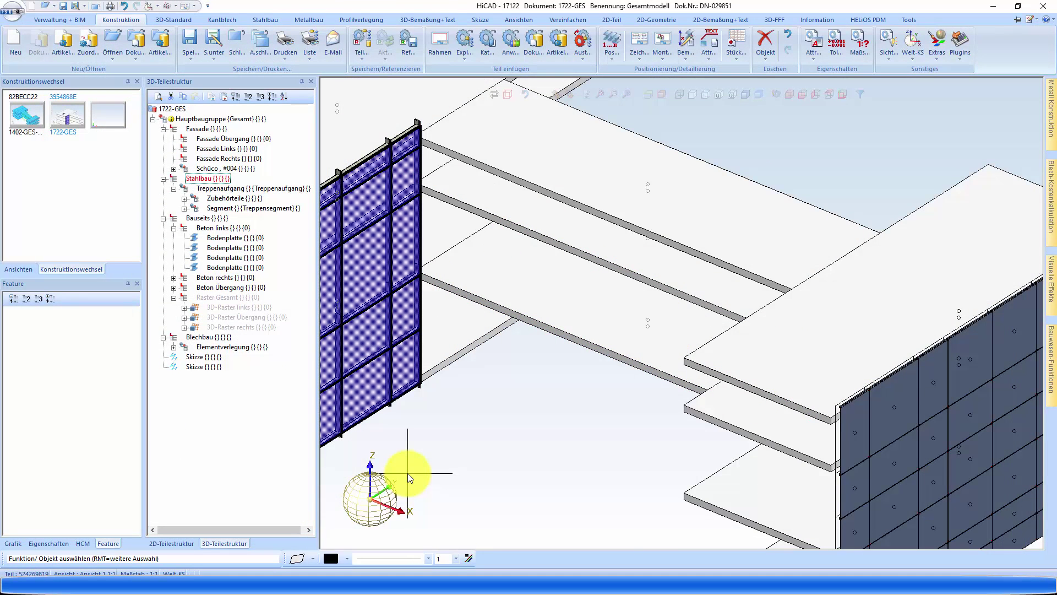
scroll(637, 297, down, 5)
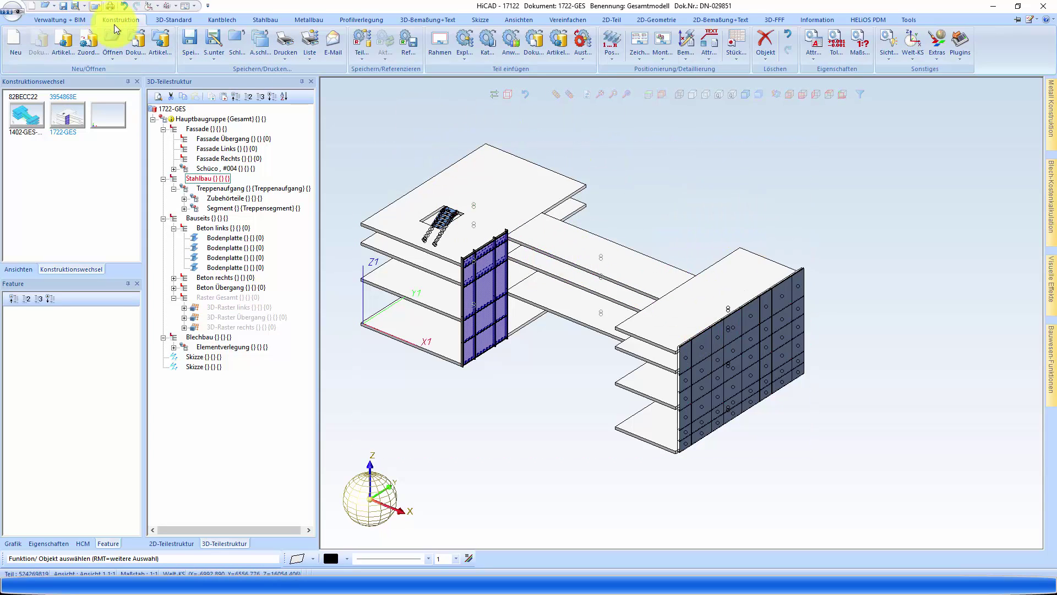
click(203, 189)
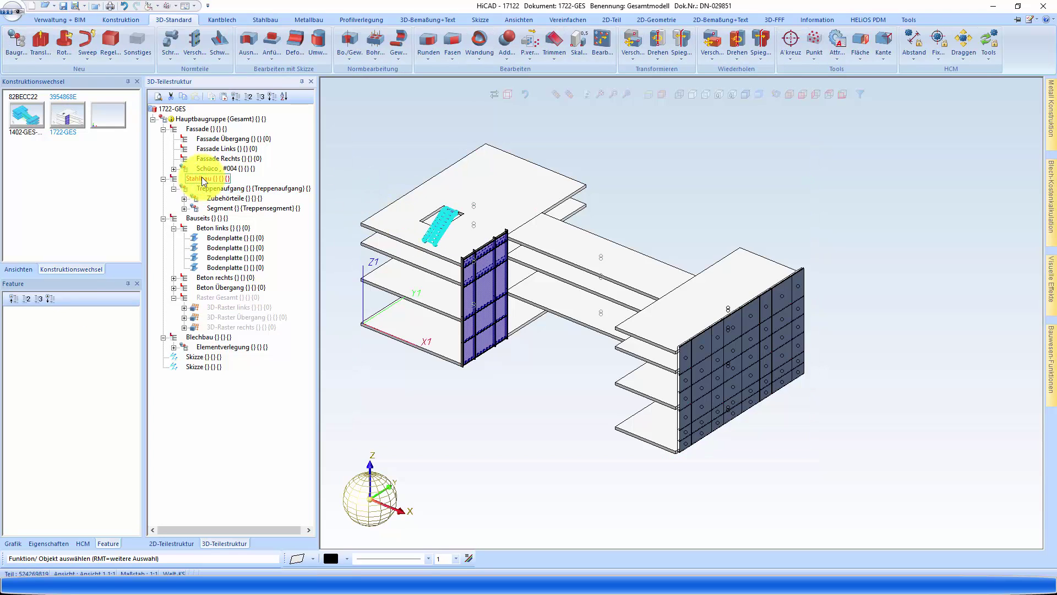
click(201, 177)
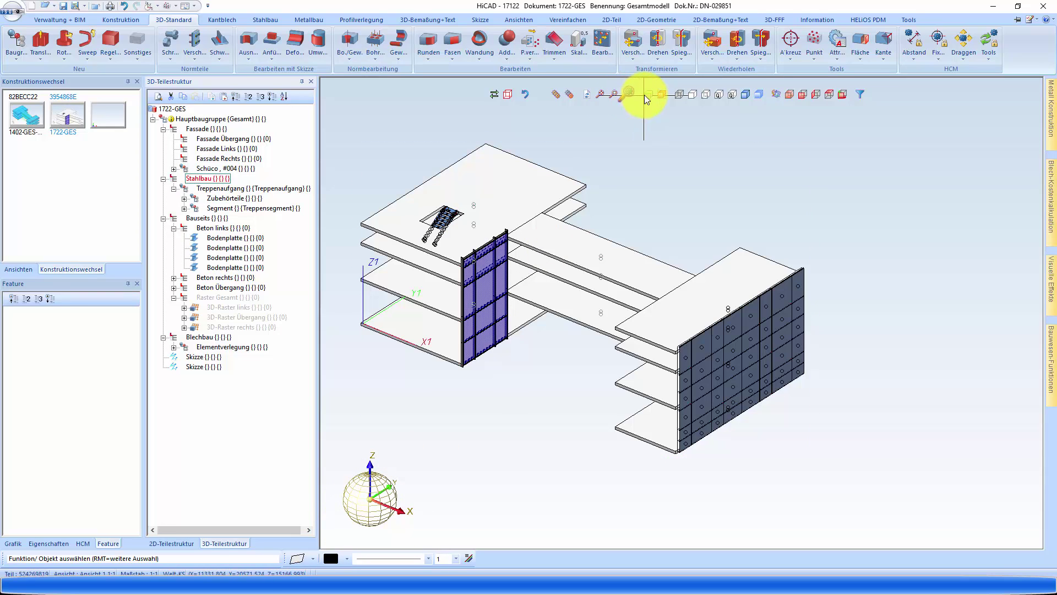
click(645, 95)
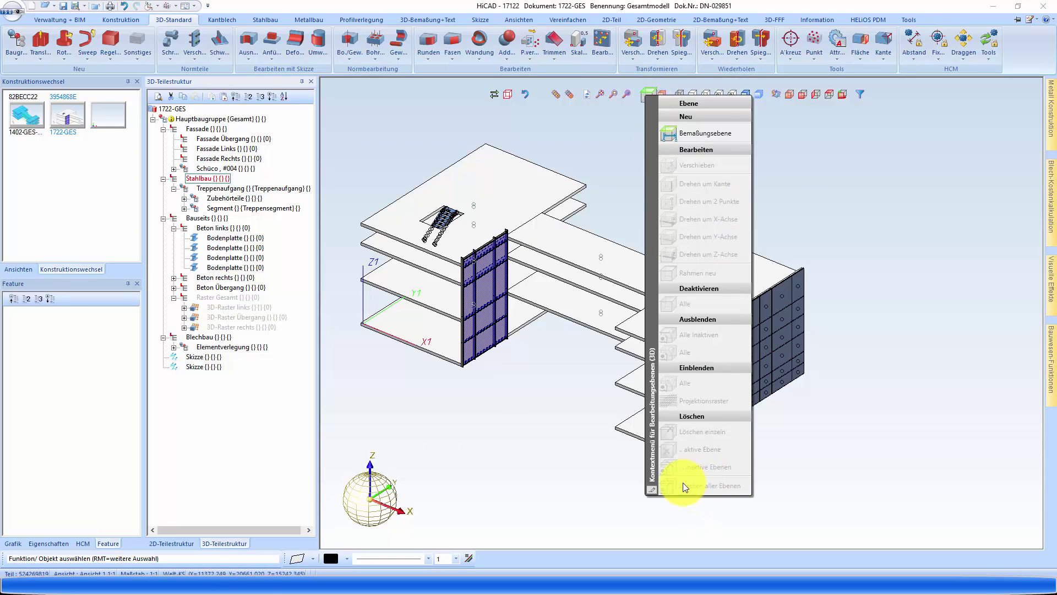
click(554, 450)
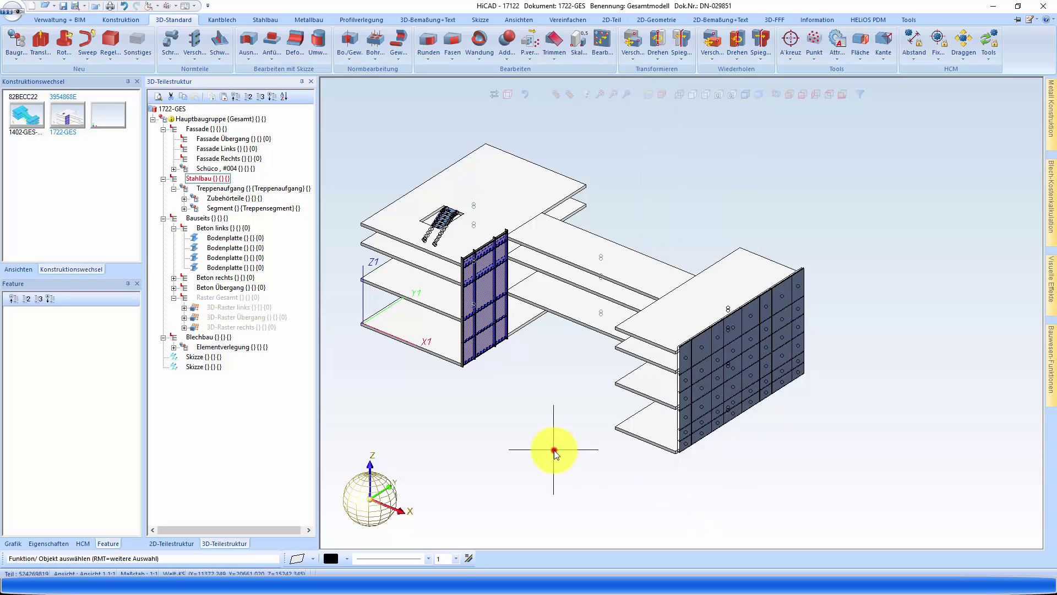
click(126, 19)
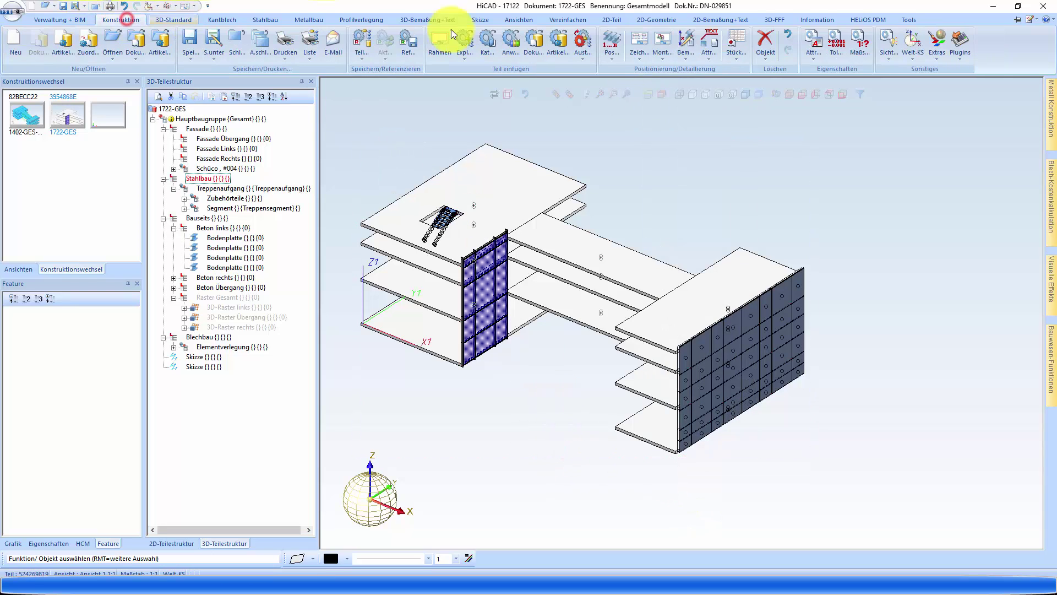
click(914, 43)
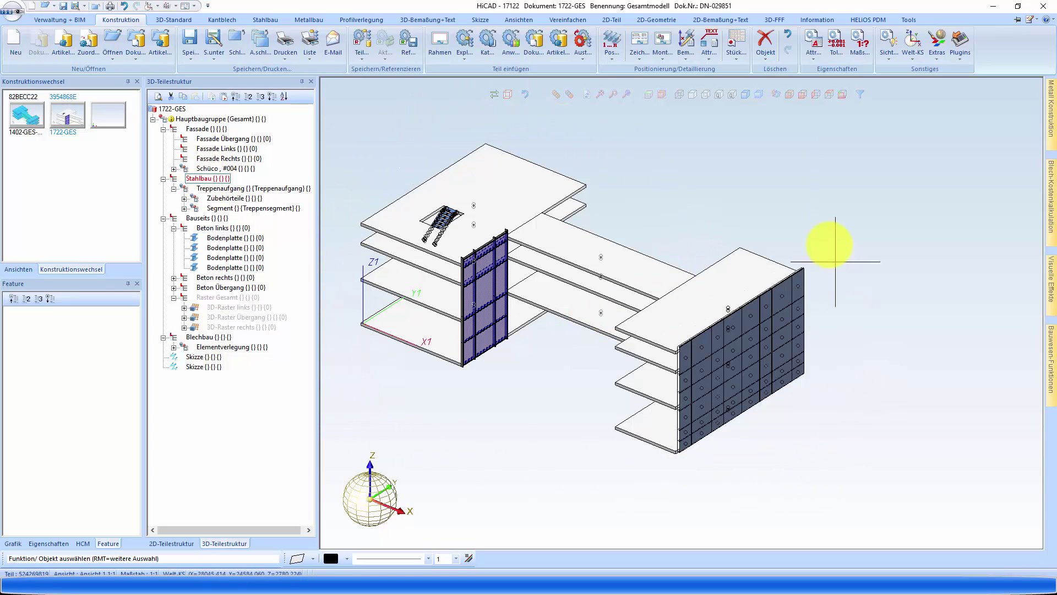
Reference the Stahlbau assembly externally, with "Einzelteil-Zeichnung erstellen+speichern", a new article master and "Dokumentstamm für Teil eingeben".
right_click(201, 179)
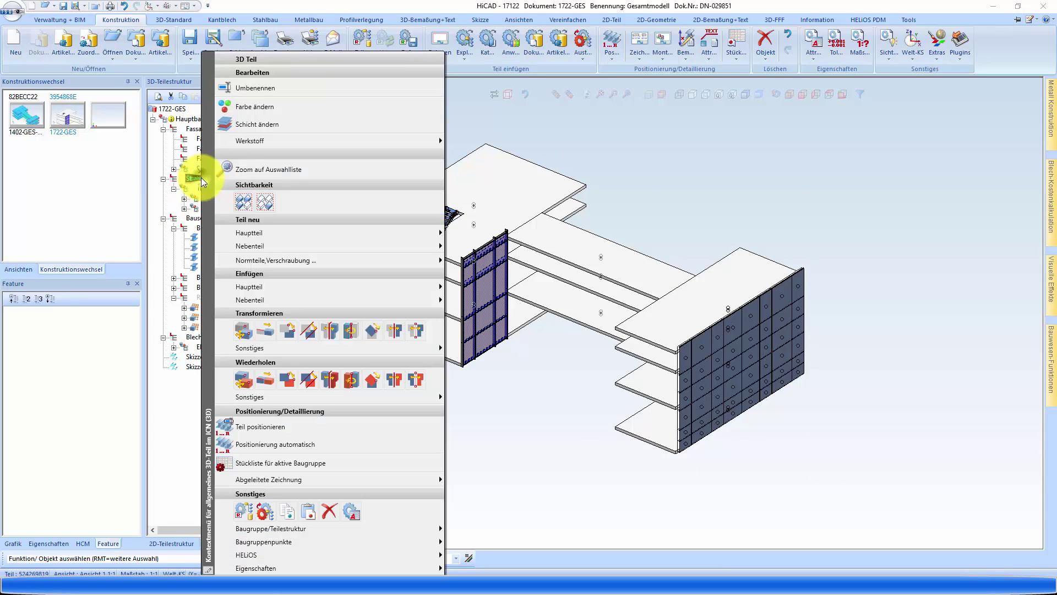
click(246, 511)
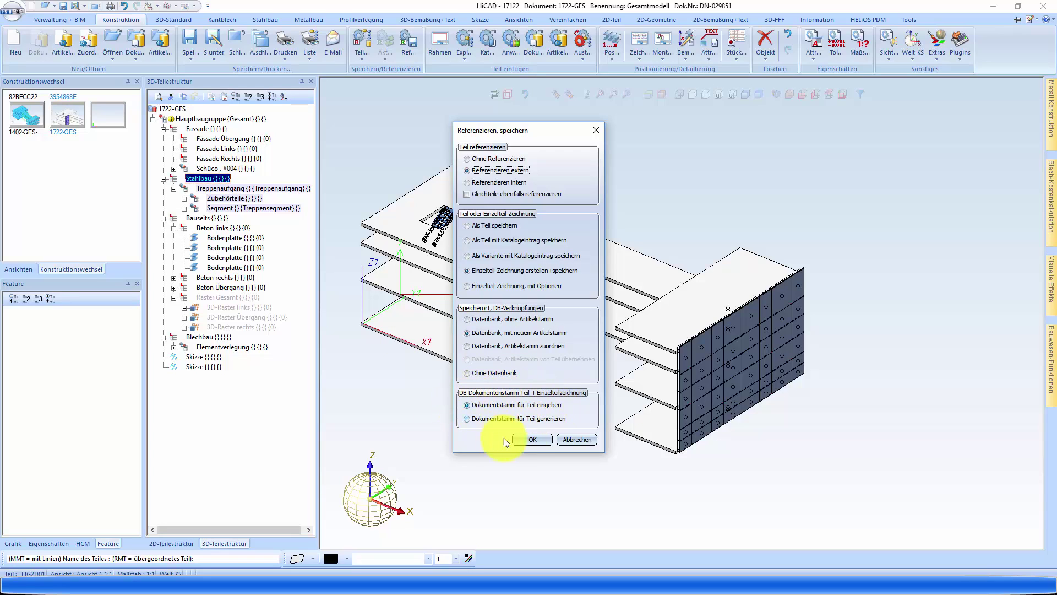
click(529, 440)
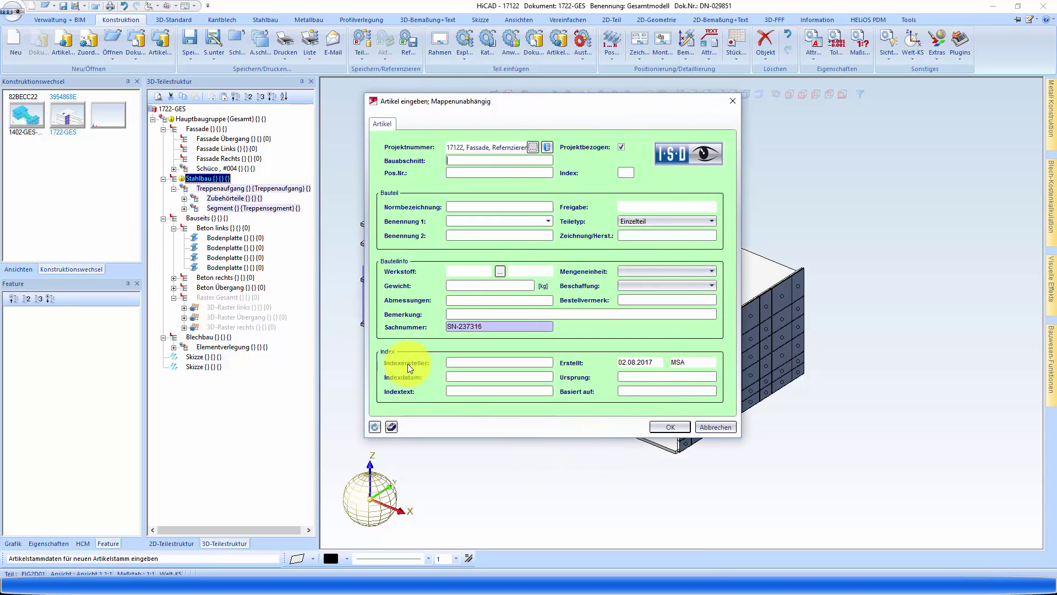
Enter "Stahlbau" as Benennung 1 of the new article master, save it and declare the part not relevant for the bill of materials.
click(457, 221)
text(Stahlbau)
double_click(491, 219)
click(667, 427)
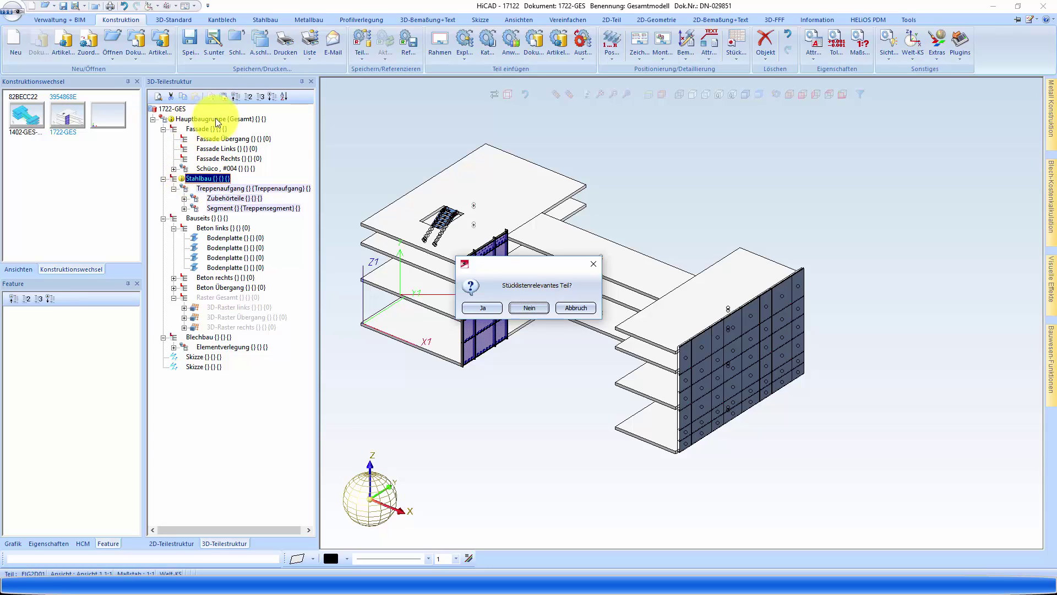
click(529, 308)
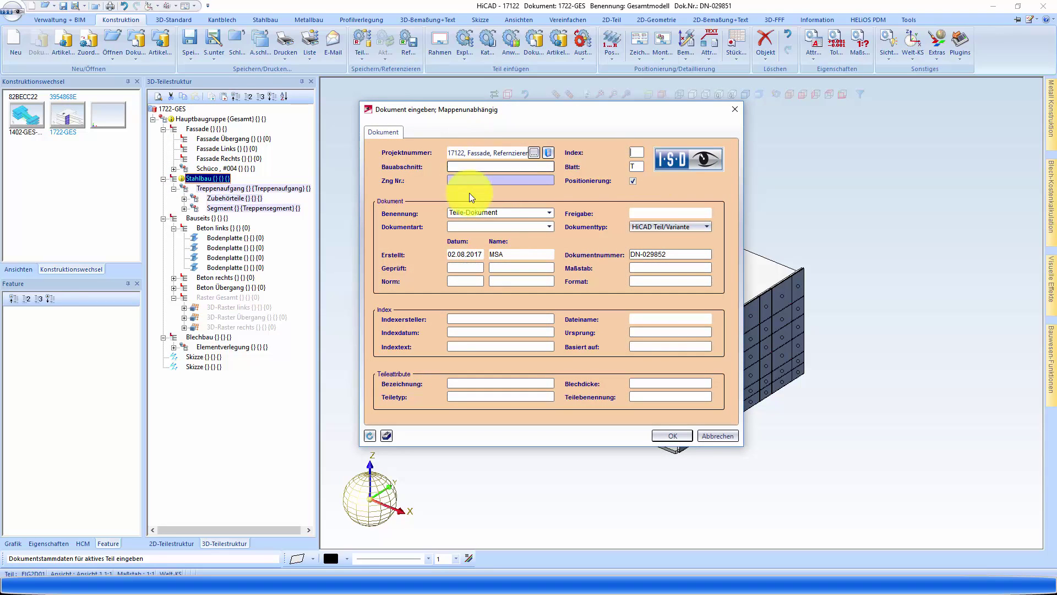
Set the Benennung of the part document master to "Stahlbau" and save the record.
double_click(504, 213)
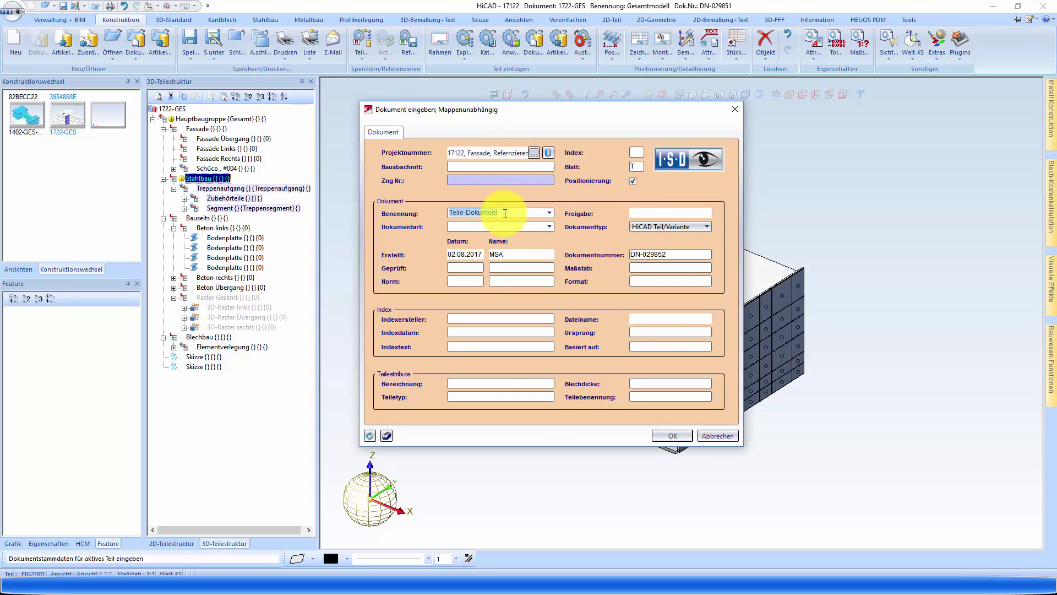
text(Stahlbau)
click(673, 434)
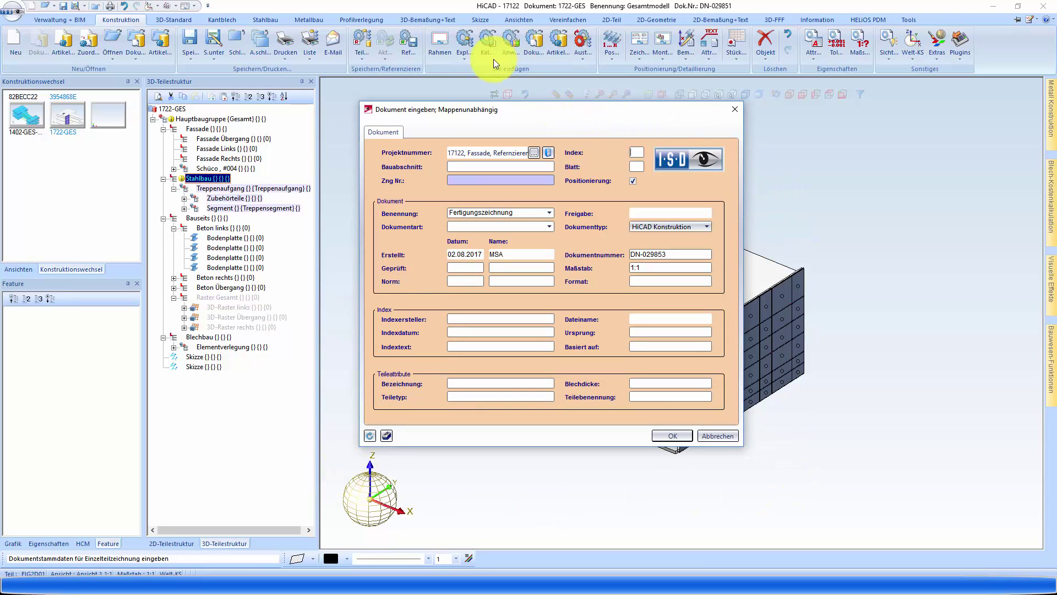
Enter Benennung "Stahlbau" and Bauabschnitt "ST" for the workshop drawing's document master, create the drawing and acknowledge the message.
click(526, 213)
text(Stahlbau)
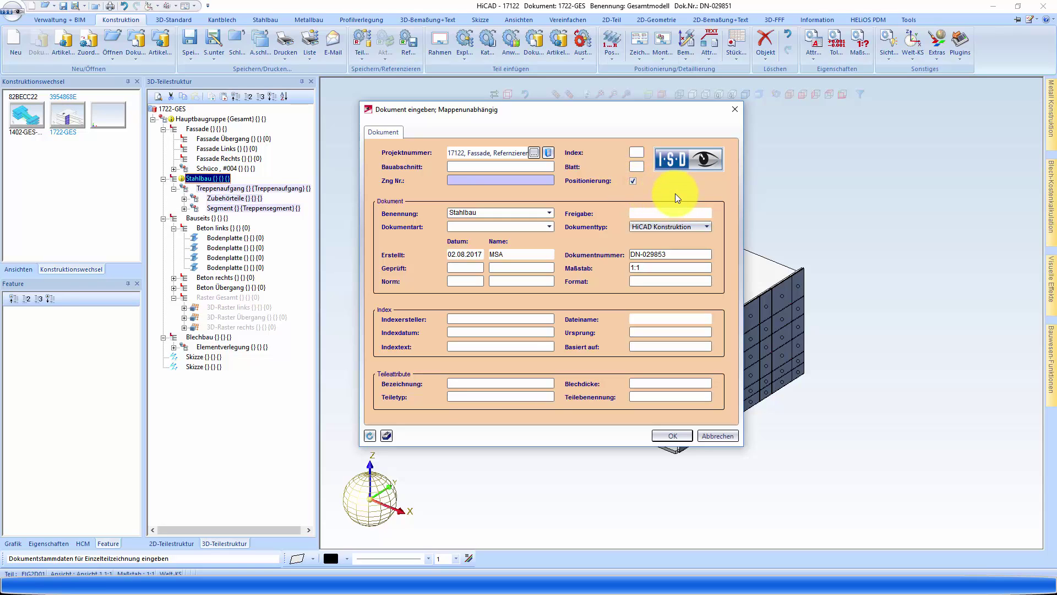
click(634, 181)
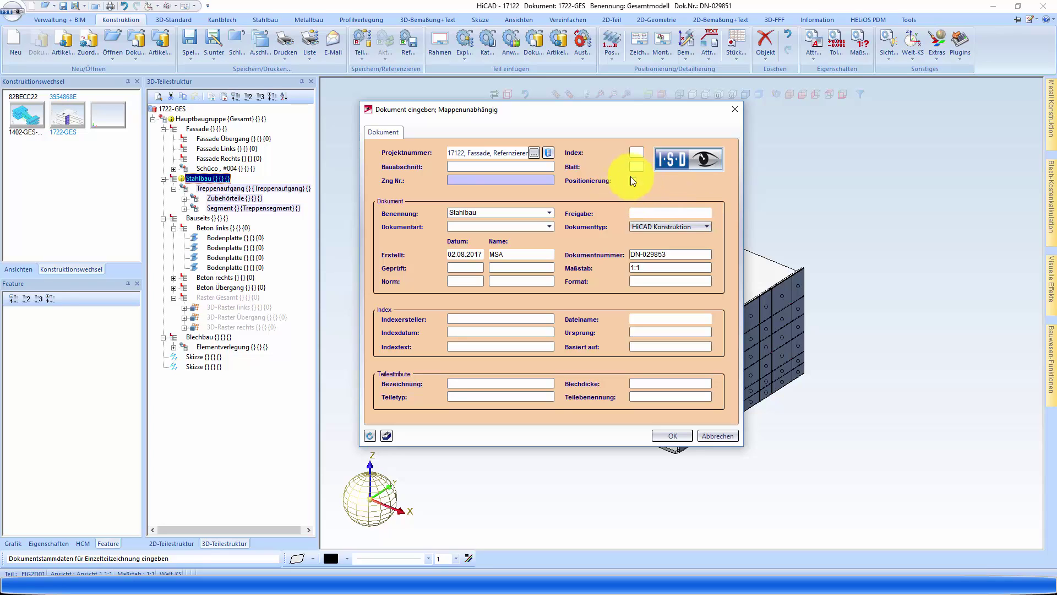
click(461, 168)
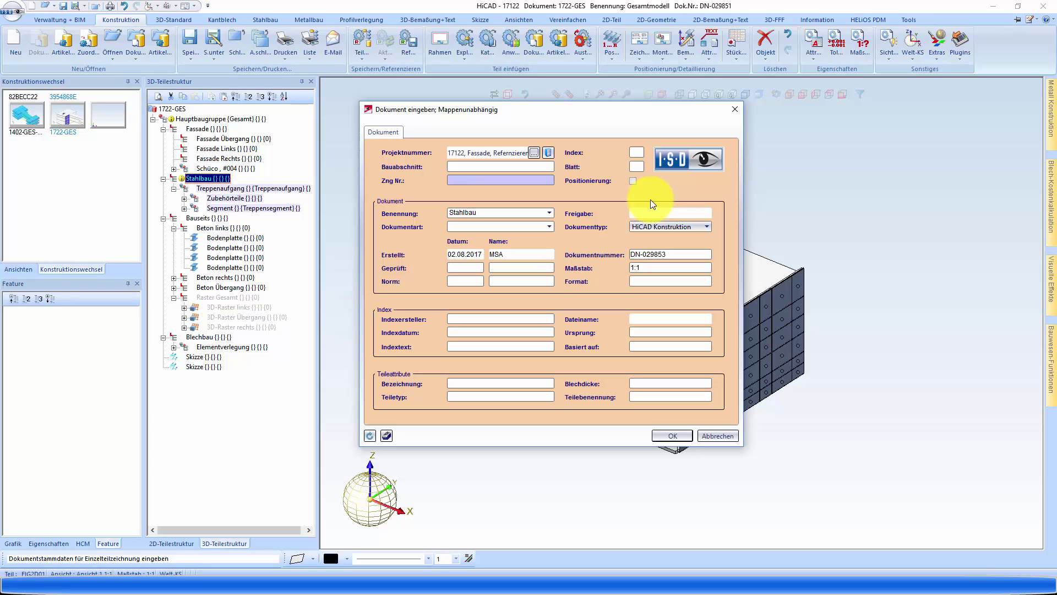
text(ST)
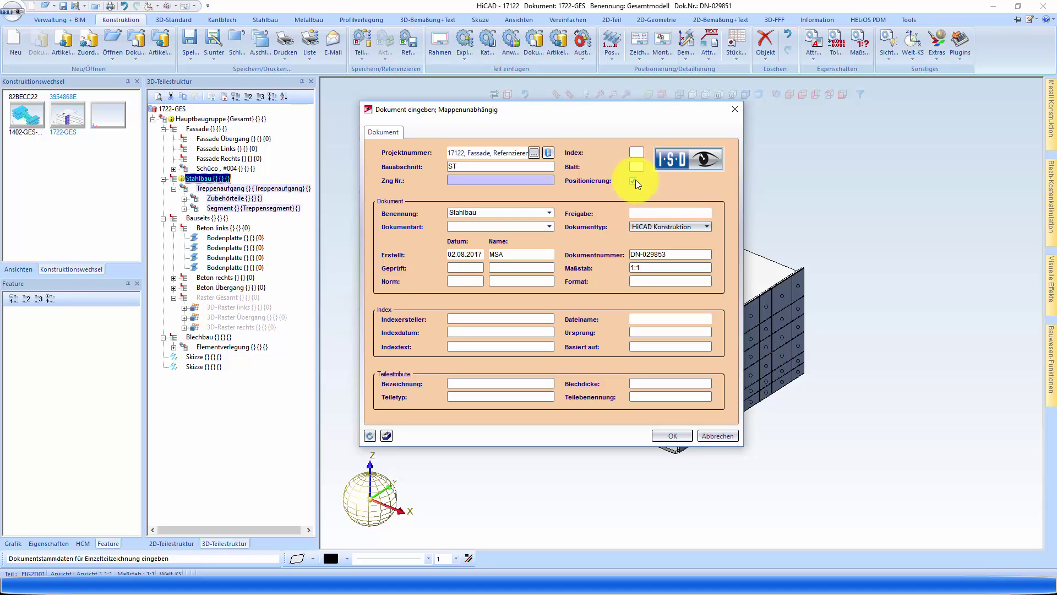
click(679, 439)
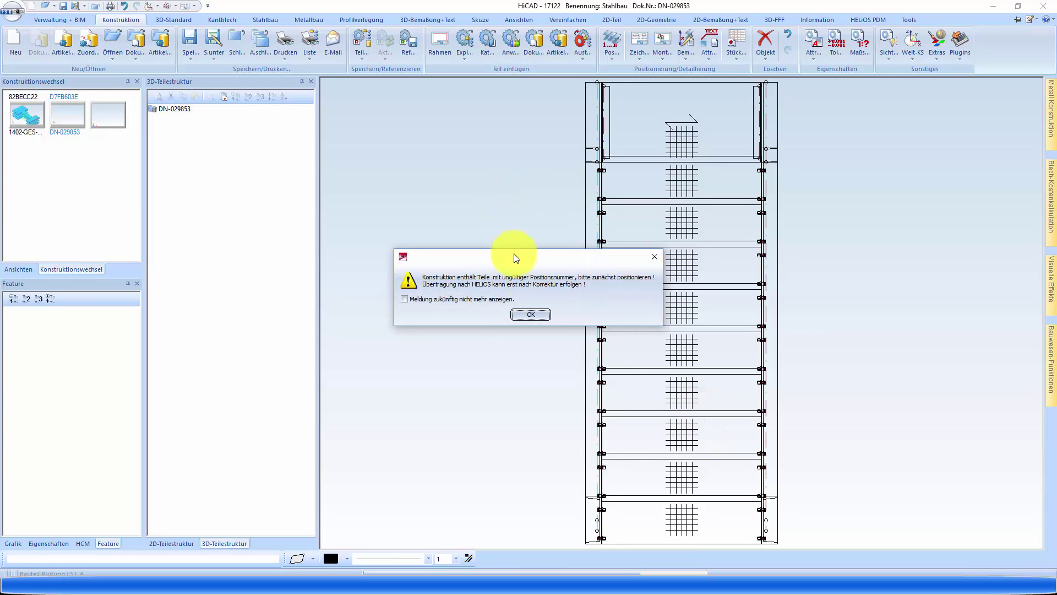
click(538, 317)
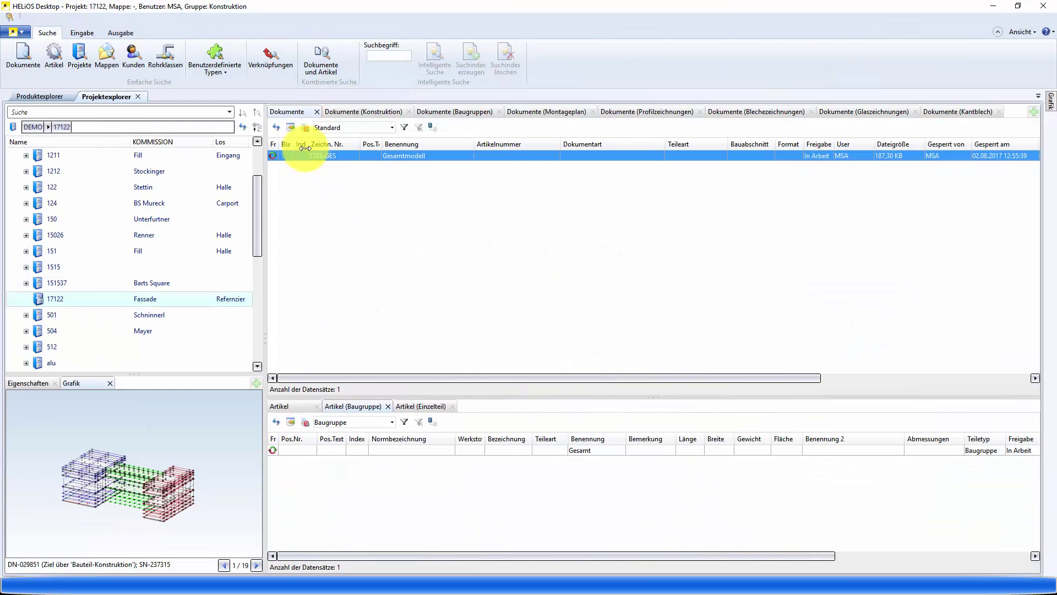
Switch to HELiOS Desktop, refresh the document list of project 17122 and check the entries of the two Stahlbau documents.
click(282, 136)
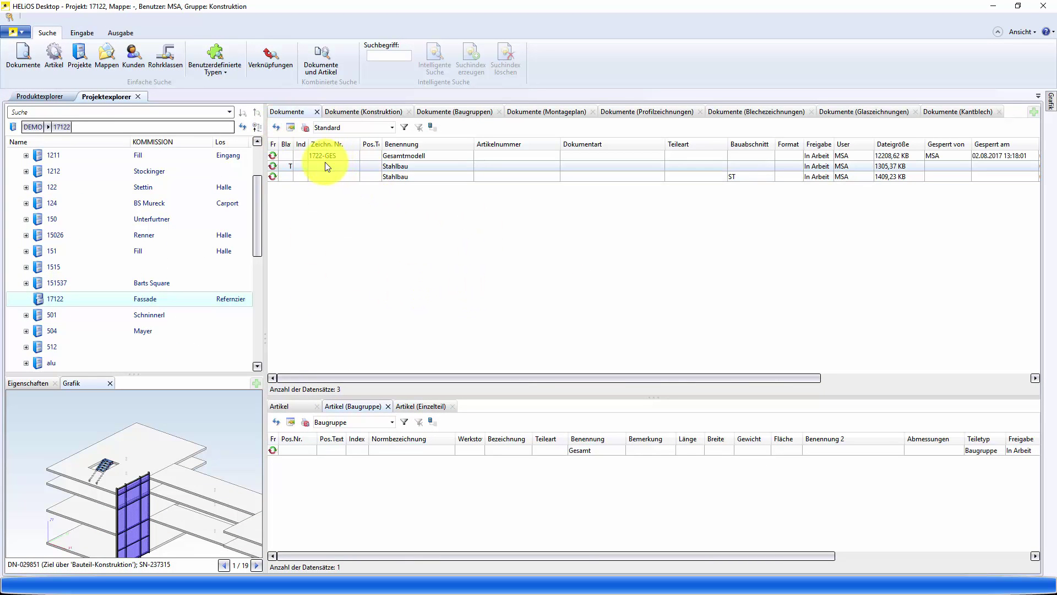
click(301, 165)
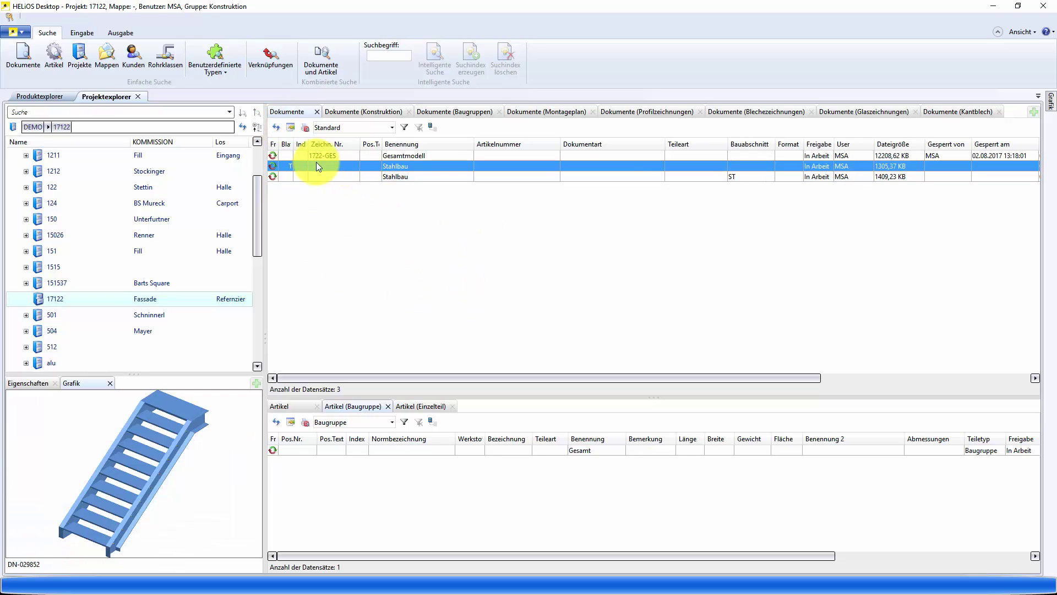
click(373, 175)
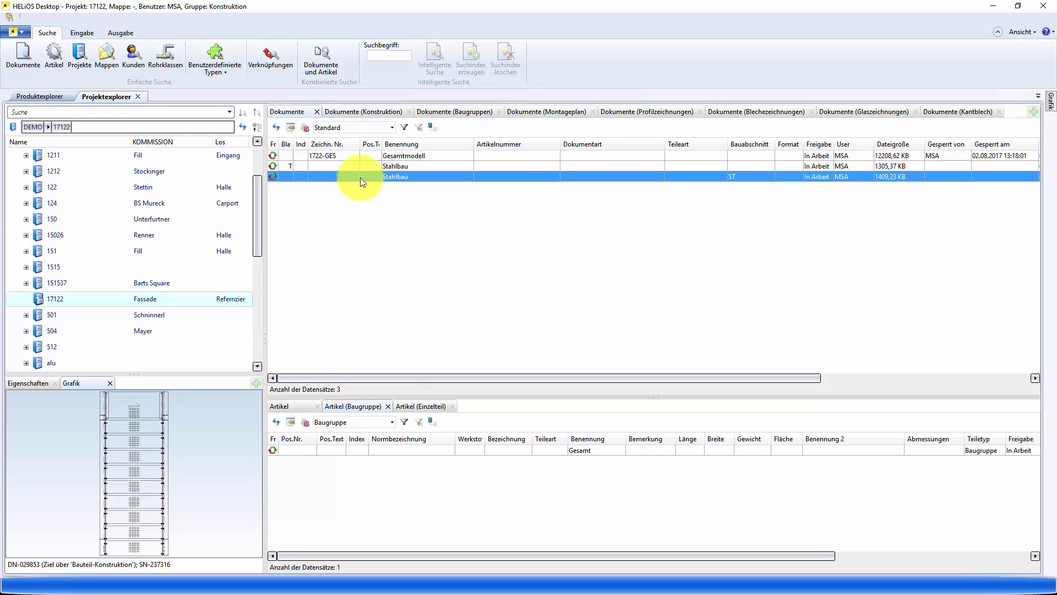
Open the Stahlbau workshop drawing of Bauabschnitt ST in HiCAD and display it shaded in an axonometric view.
right_click(388, 177)
click(430, 181)
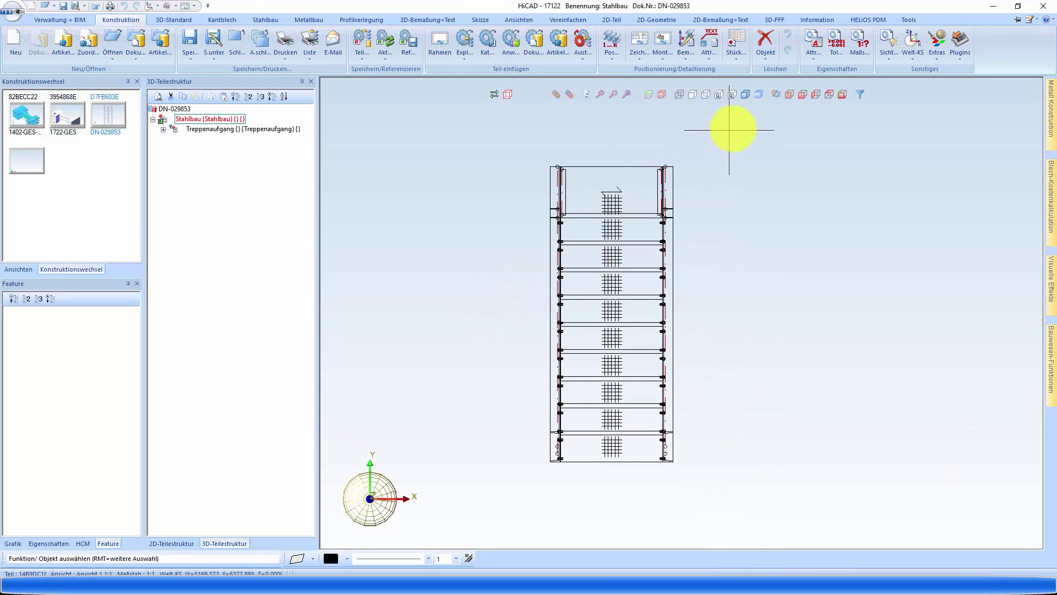
click(744, 94)
click(791, 95)
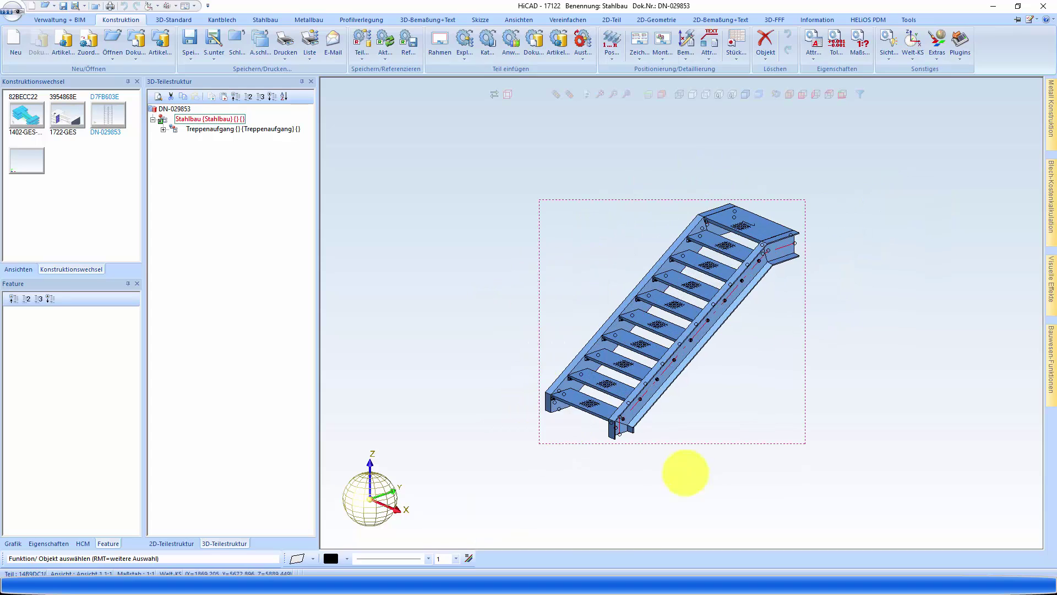
scroll(642, 358, down, 2)
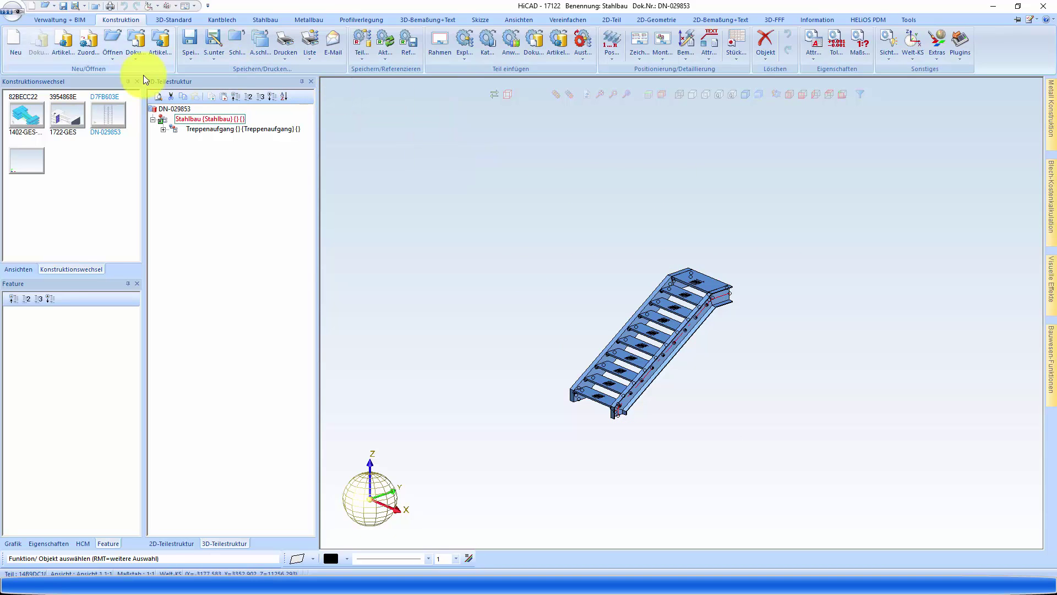
In overall model 1722-GES, externally reference the Bauseits assembly, creating and saving an Einzelteil-Zeichnung in the database with a new article master.
click(66, 117)
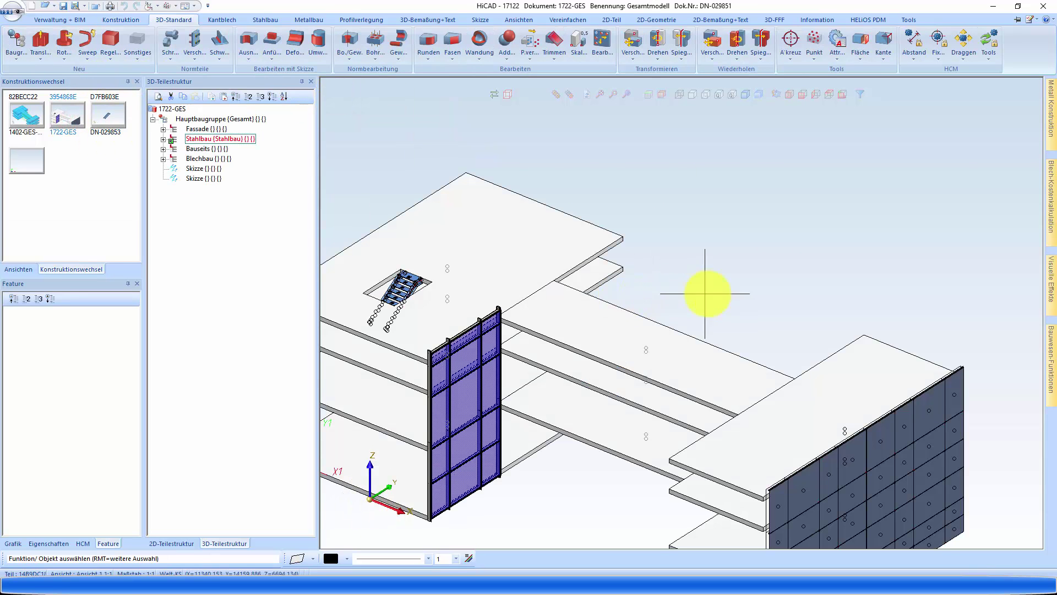
click(198, 149)
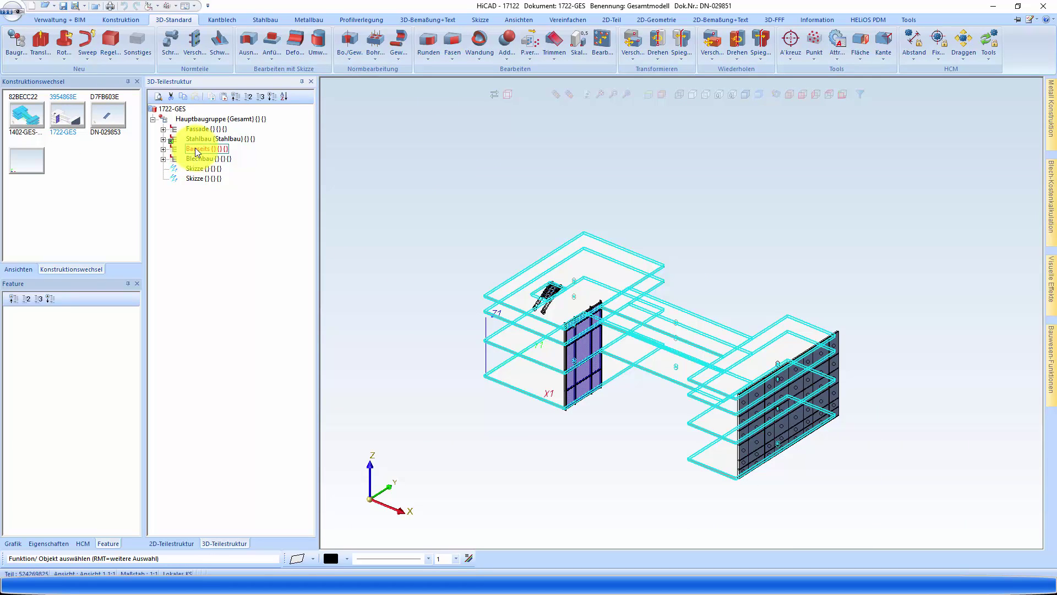
click(121, 20)
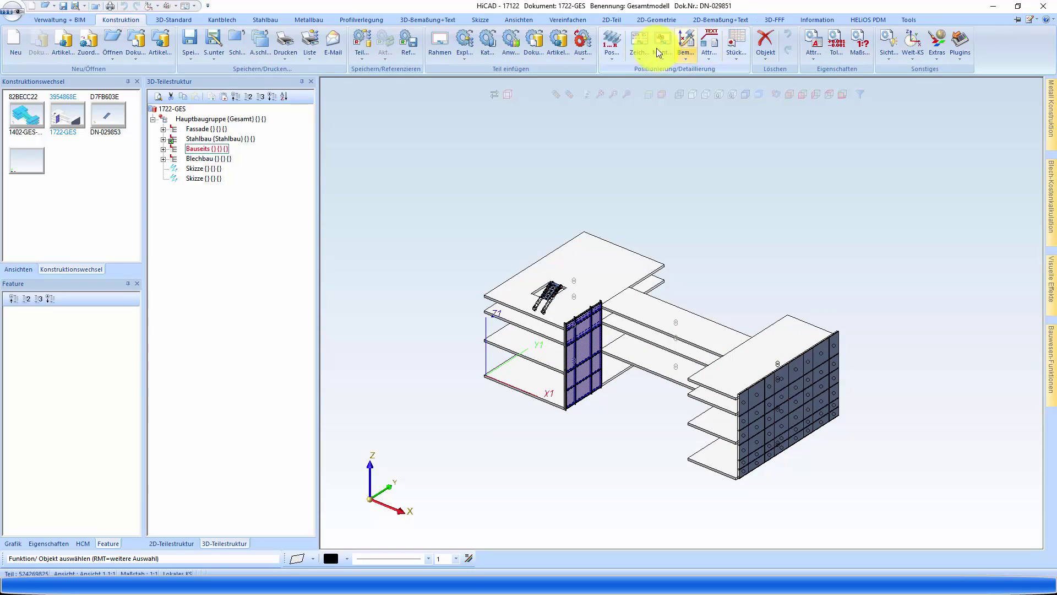
click(916, 54)
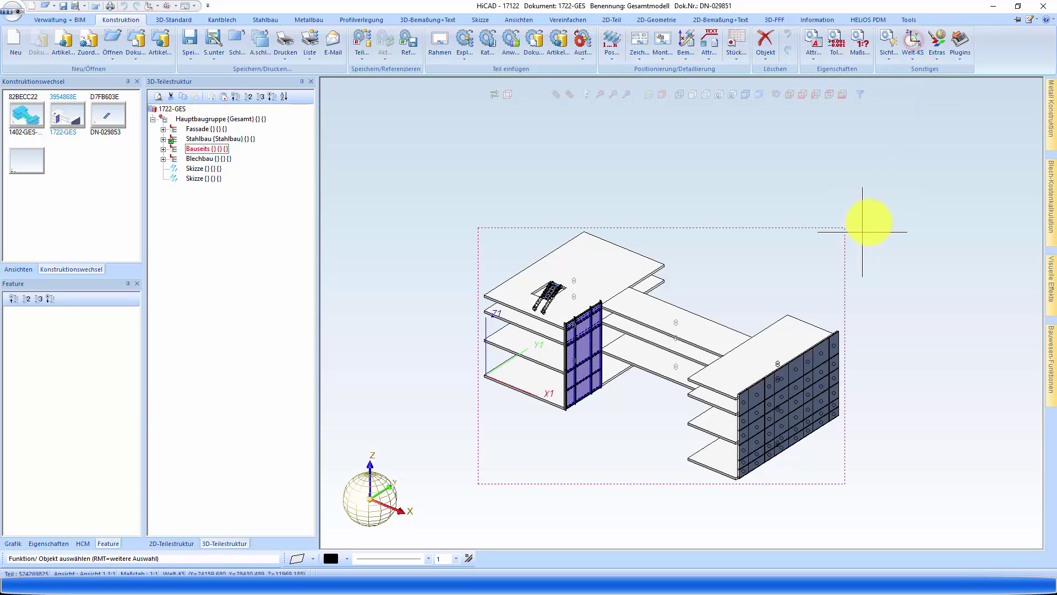
right_click(216, 151)
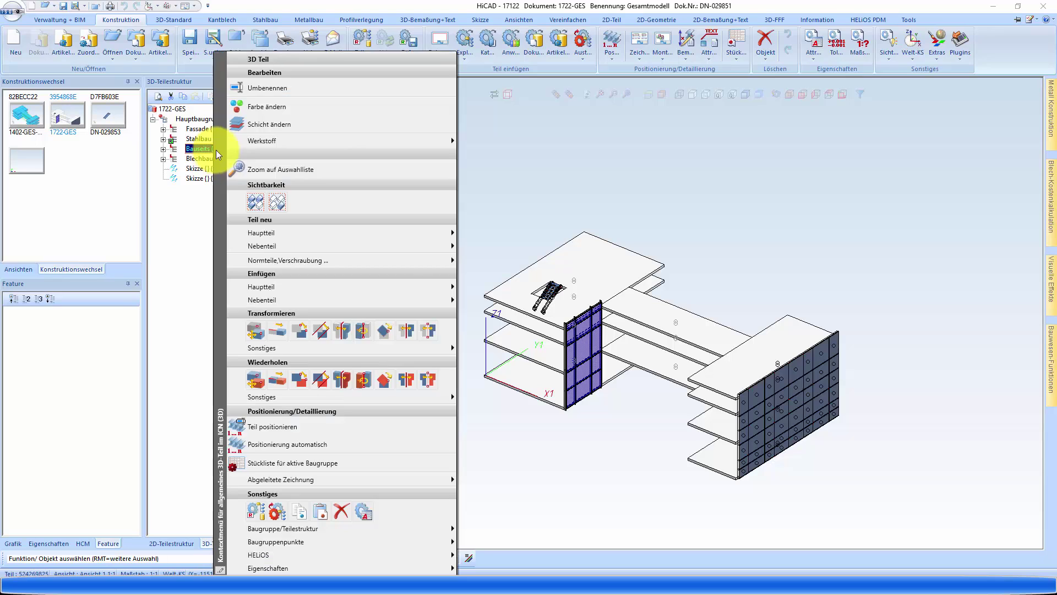
click(254, 511)
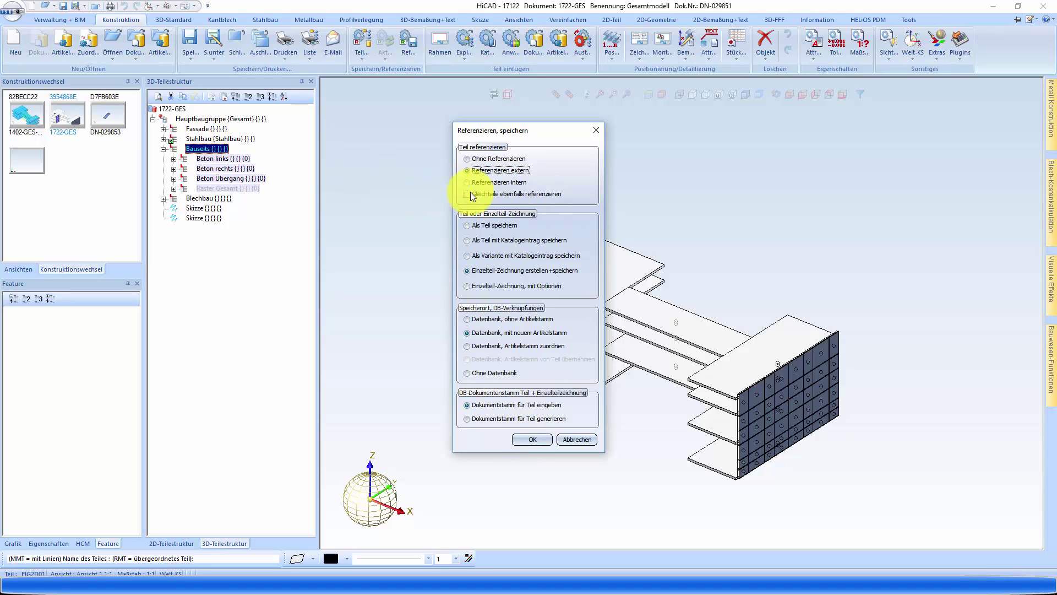
click(532, 438)
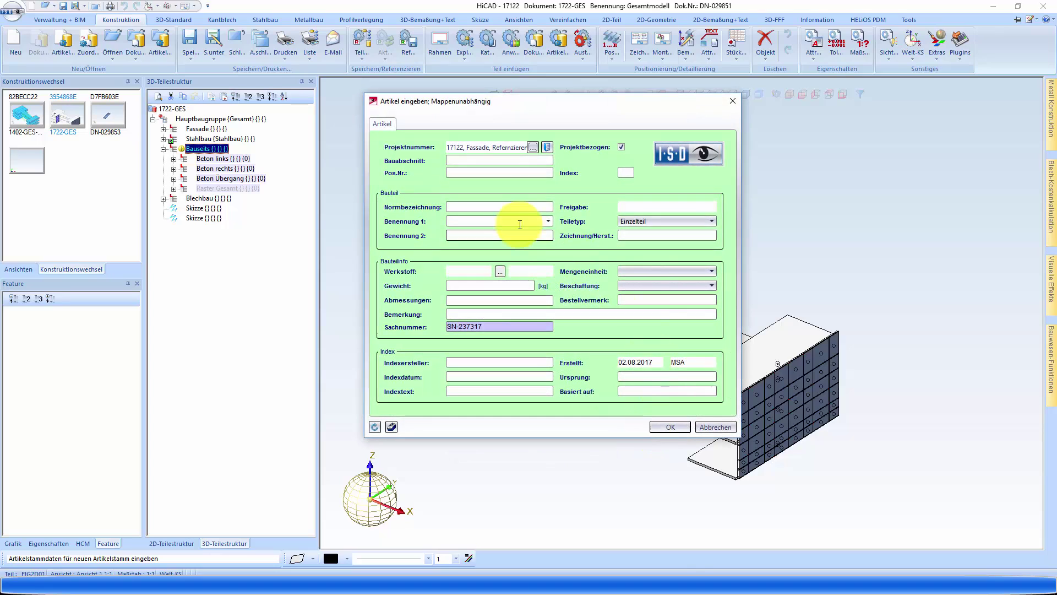
Enter "Bauseits" as Benennung 1 of the new article master, save it and dismiss the bill-of-materials relevance question.
click(495, 219)
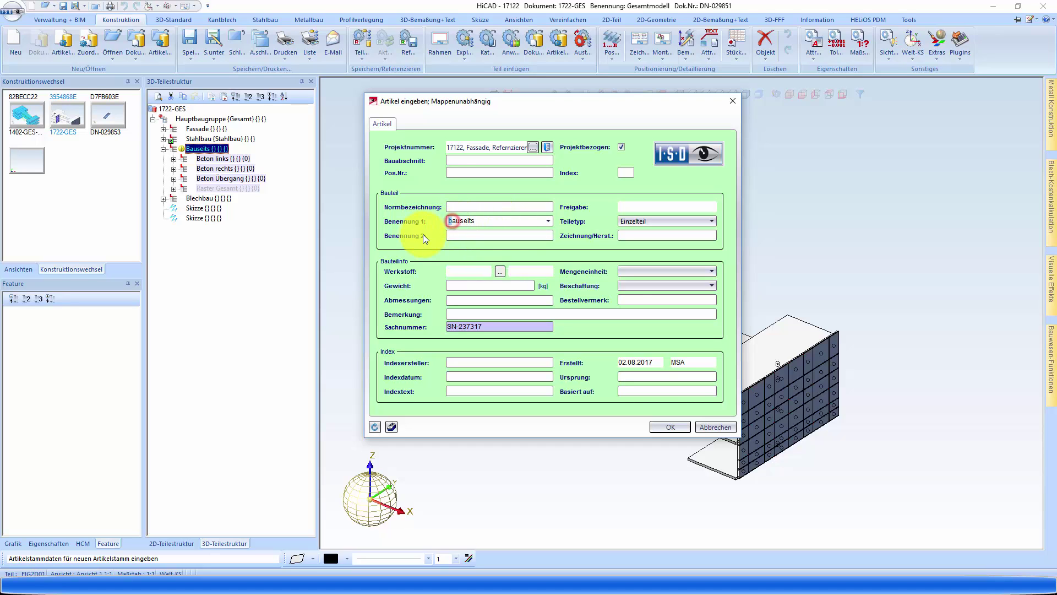
click(665, 429)
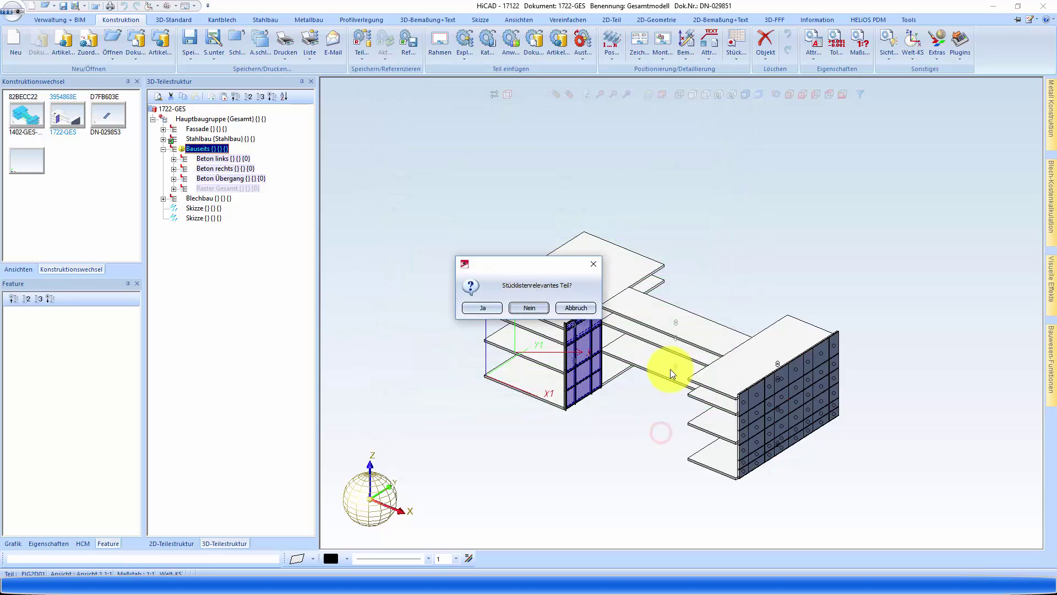
click(575, 307)
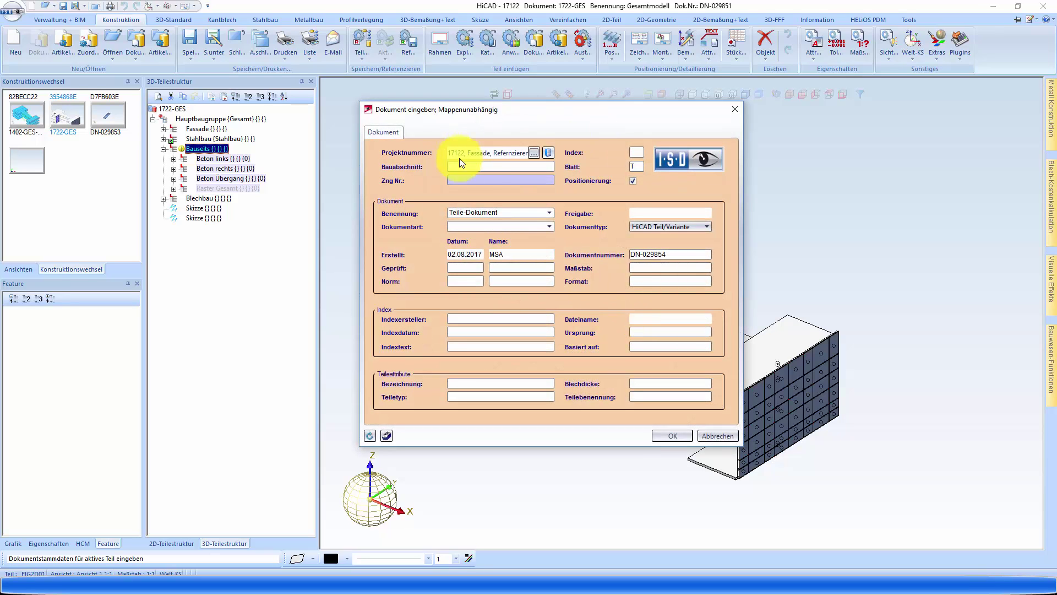
Set the Benennung to "Bauseits" in both the part's and the workshop drawing's document masters and save each record.
drag(450, 212, 497, 212)
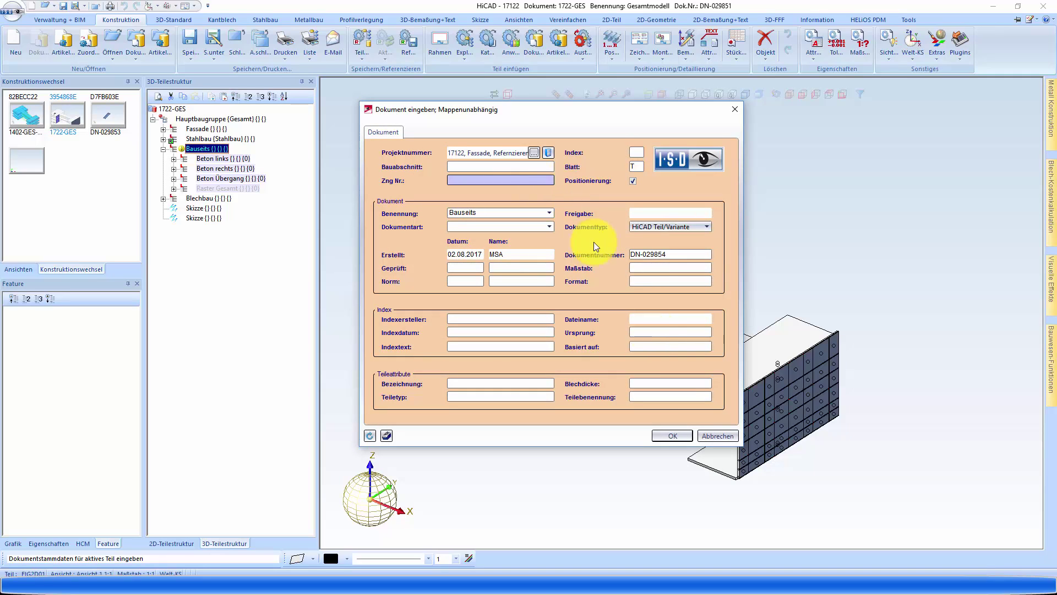
click(672, 435)
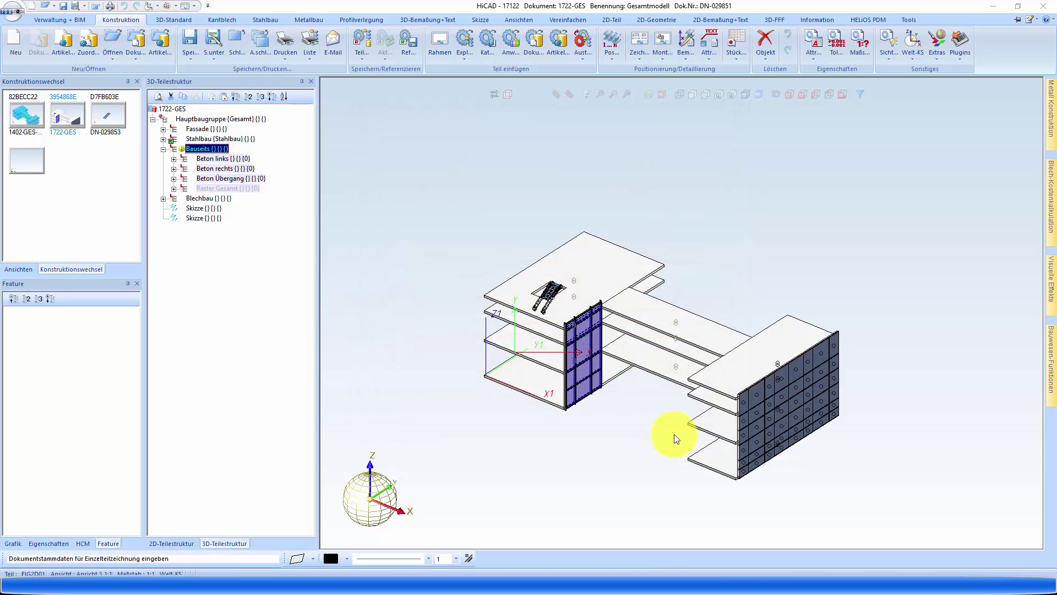
double_click(507, 212)
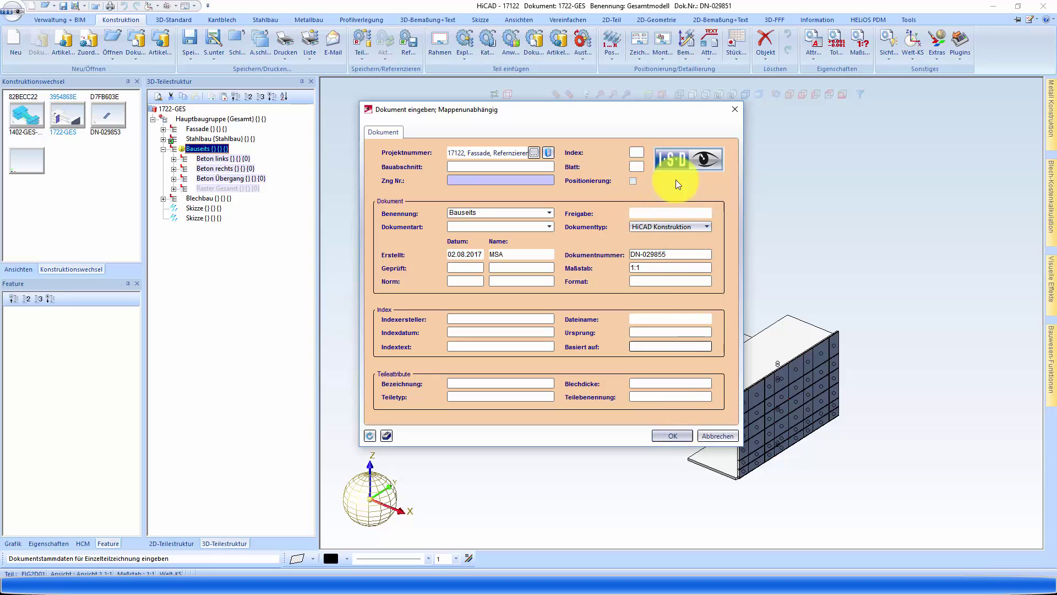
click(666, 434)
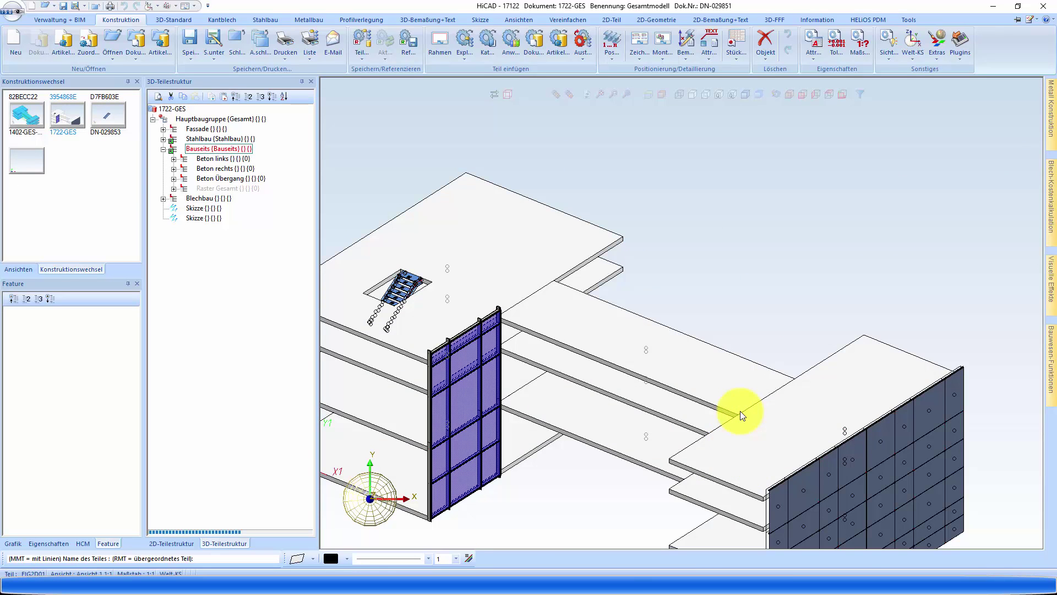
Insert the Bauseits part from project 17122's database into Stahlbau drawing DN-029853, using the origin as fitting point on the part.
scroll(719, 299, down, 3)
scroll(677, 303, up, 2)
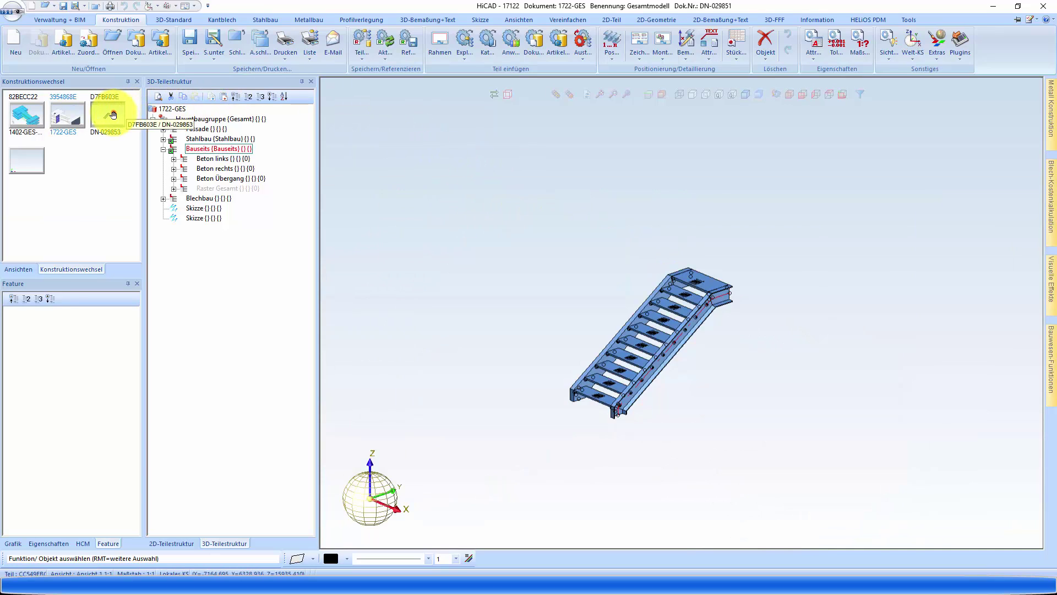
click(113, 115)
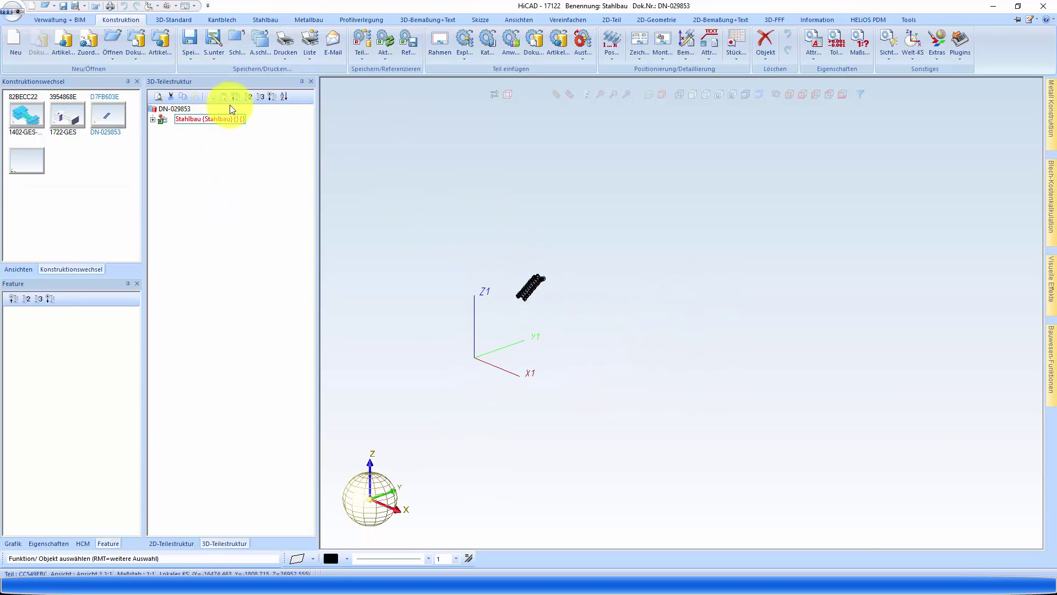
click(553, 44)
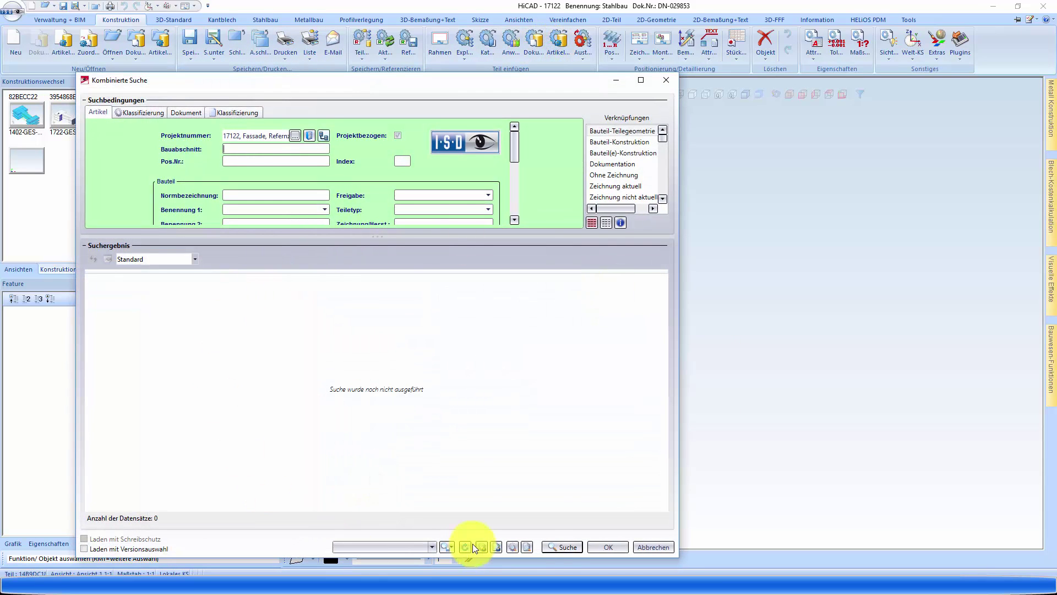
click(562, 547)
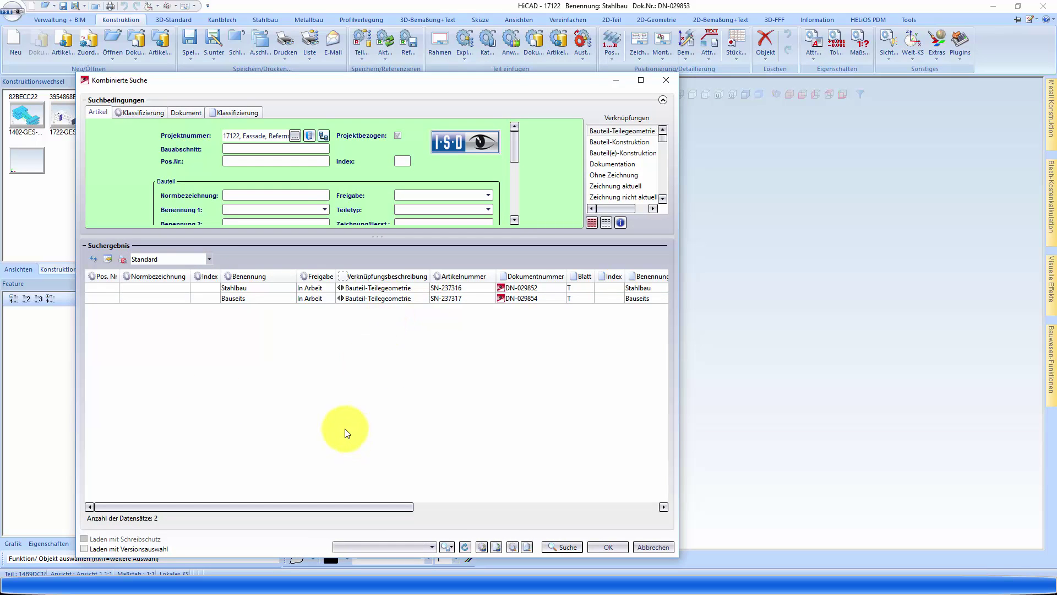
double_click(230, 299)
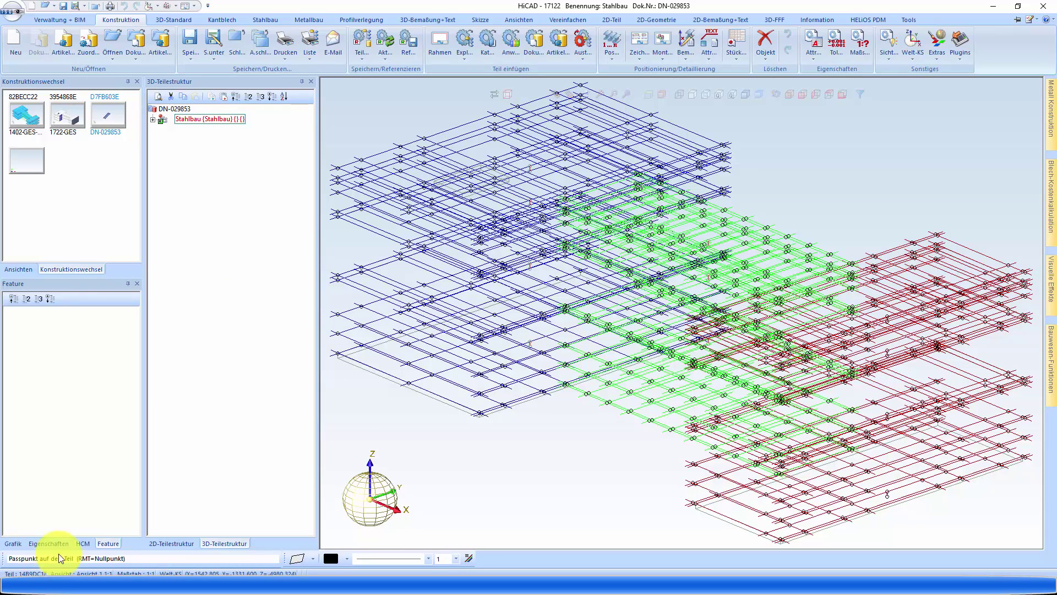
right_click(524, 481)
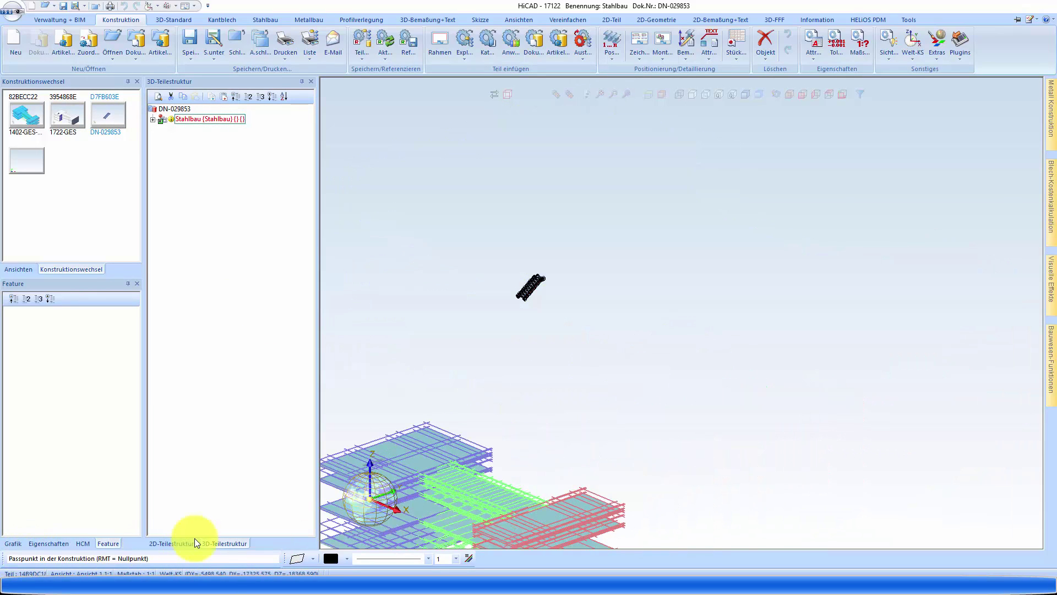
click(524, 406)
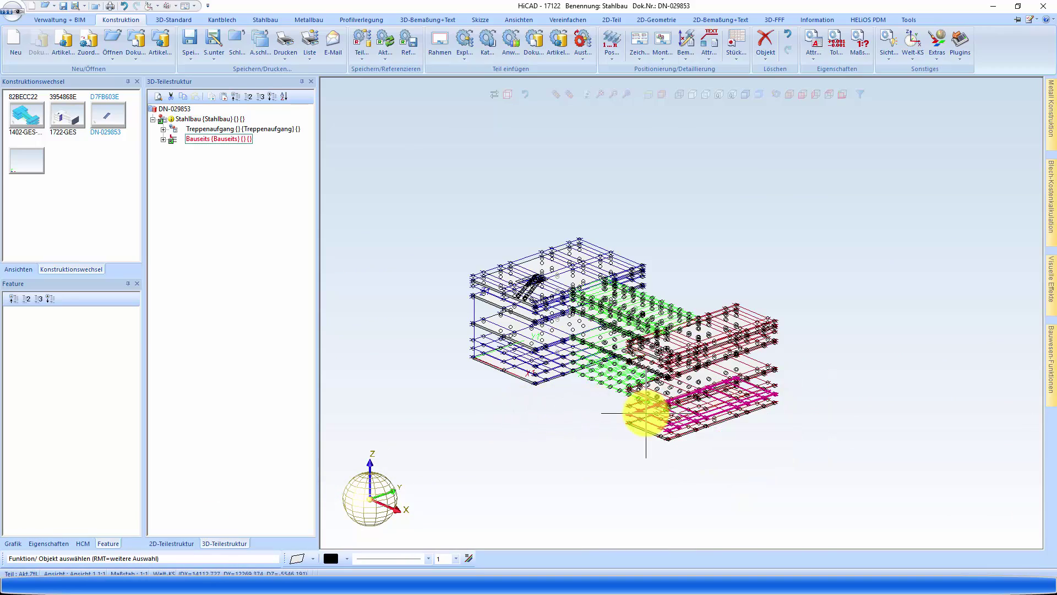
Hide the Raster Gesamt grid inside the inserted Bauseits assembly, leaving the concrete slabs and staircase displayed.
scroll(532, 241, up, 5)
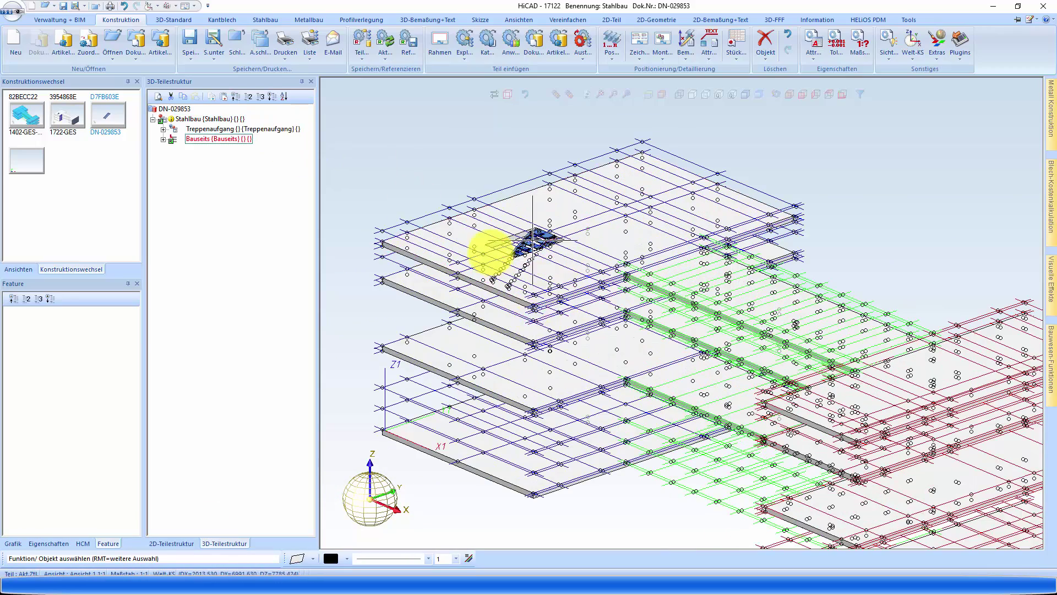
click(164, 142)
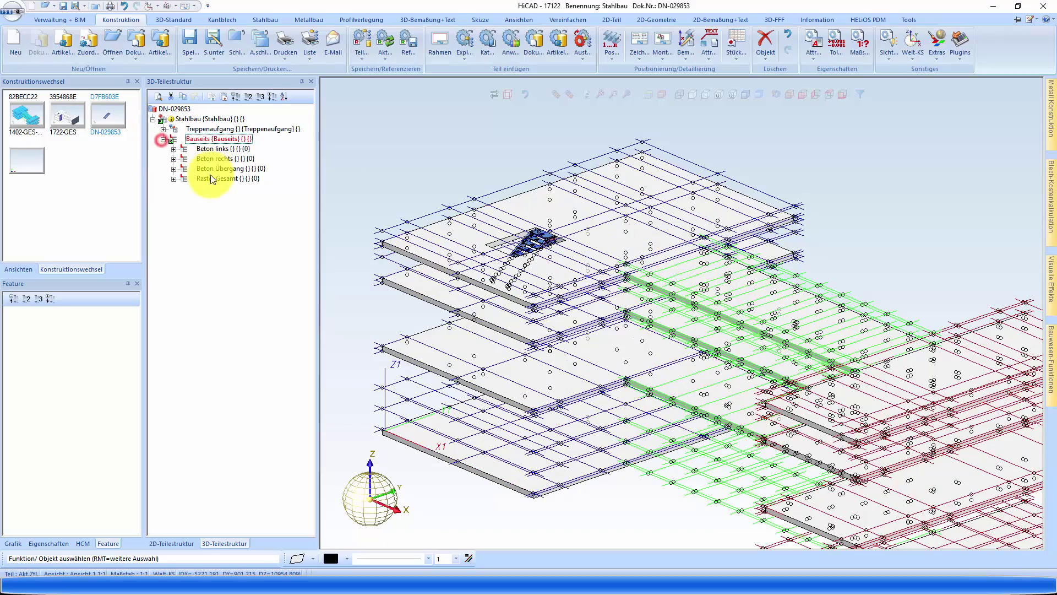
click(211, 180)
right_click(210, 180)
click(256, 203)
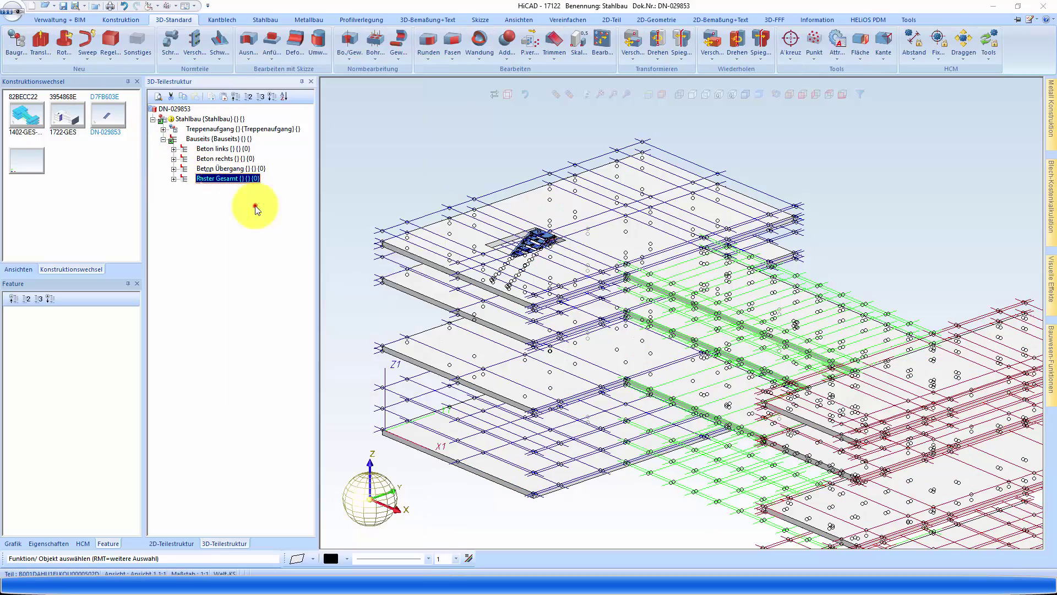
middle_drag(567, 270, 599, 285)
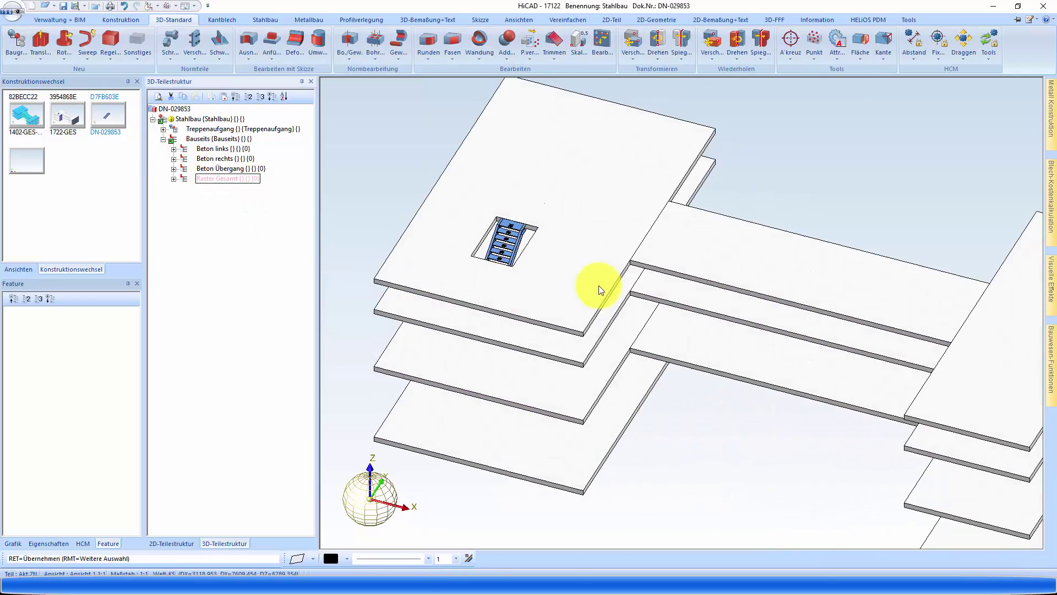
middle_drag(562, 220, 628, 267)
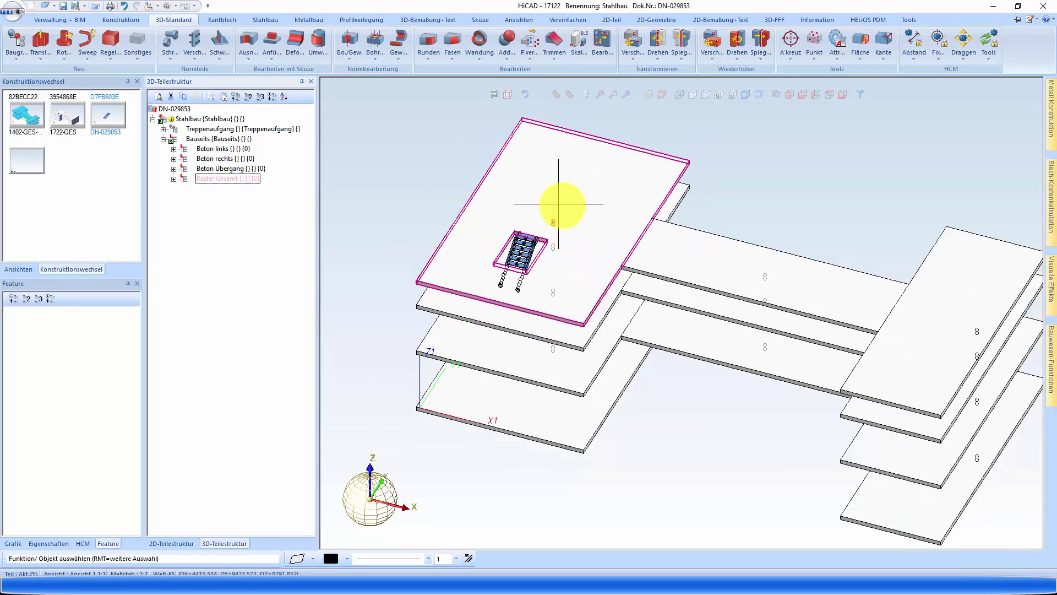
Examine the structure of the Stahlbau assembly in its drawing and under the main assembly of overall model 1722-GES.
click(189, 139)
click(170, 120)
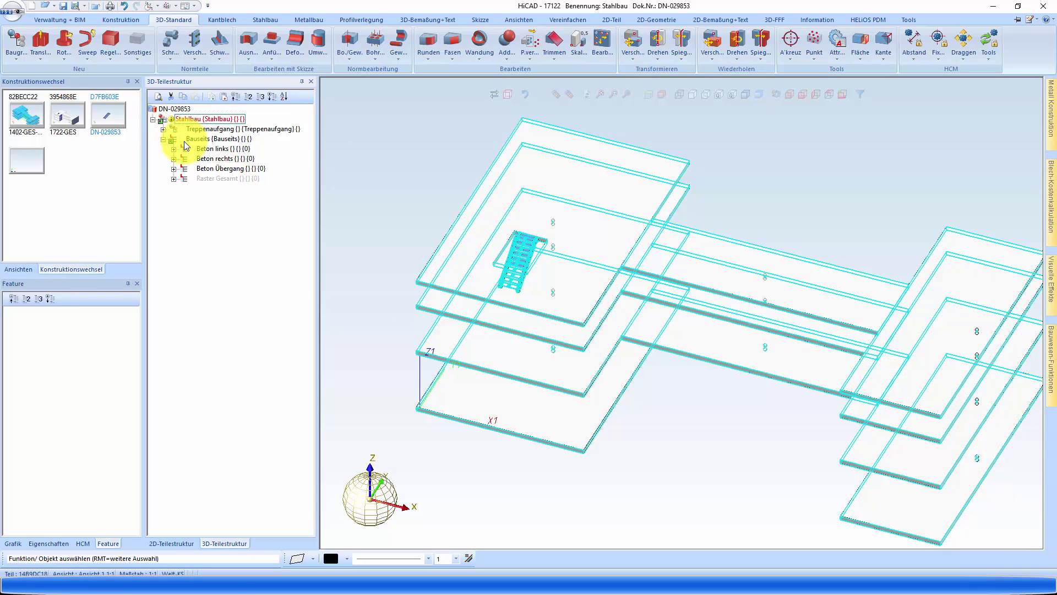
click(68, 118)
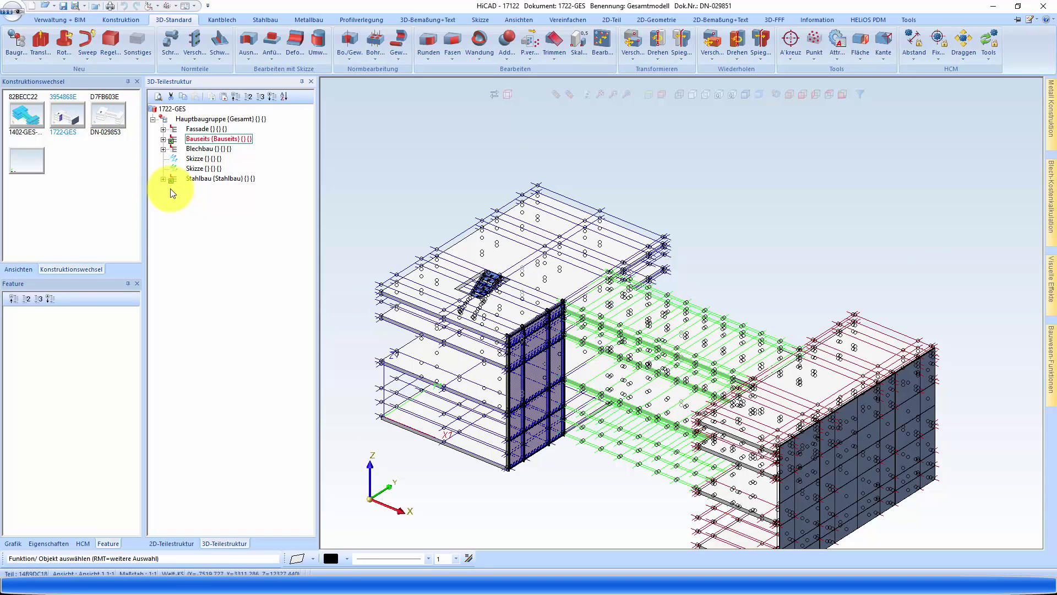
click(164, 179)
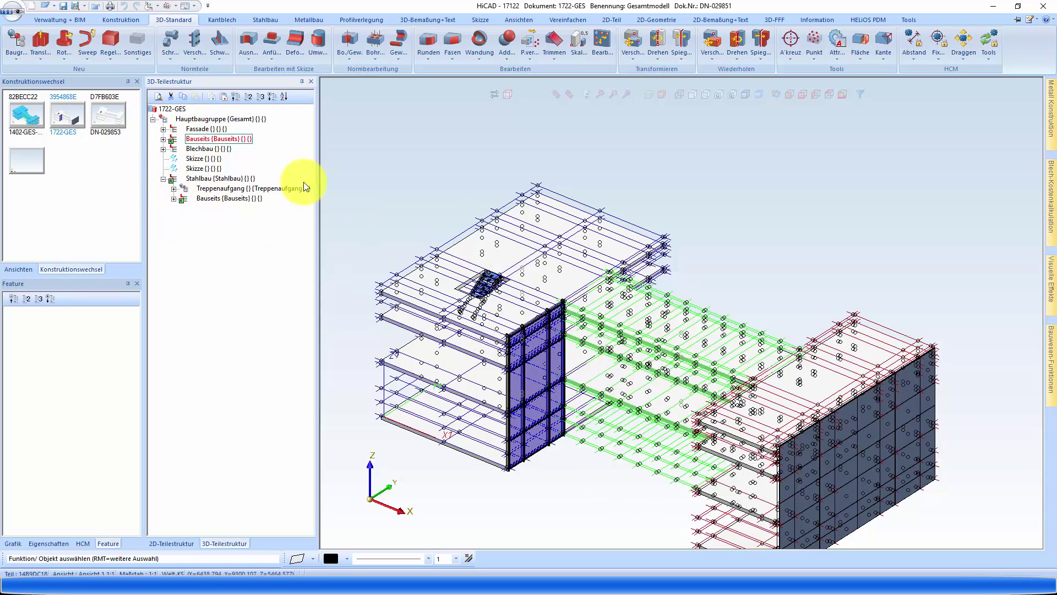
Move the Bauseits assembly out of the Stahlbau assembly to the top level of drawing DN-029853's part structure.
click(109, 115)
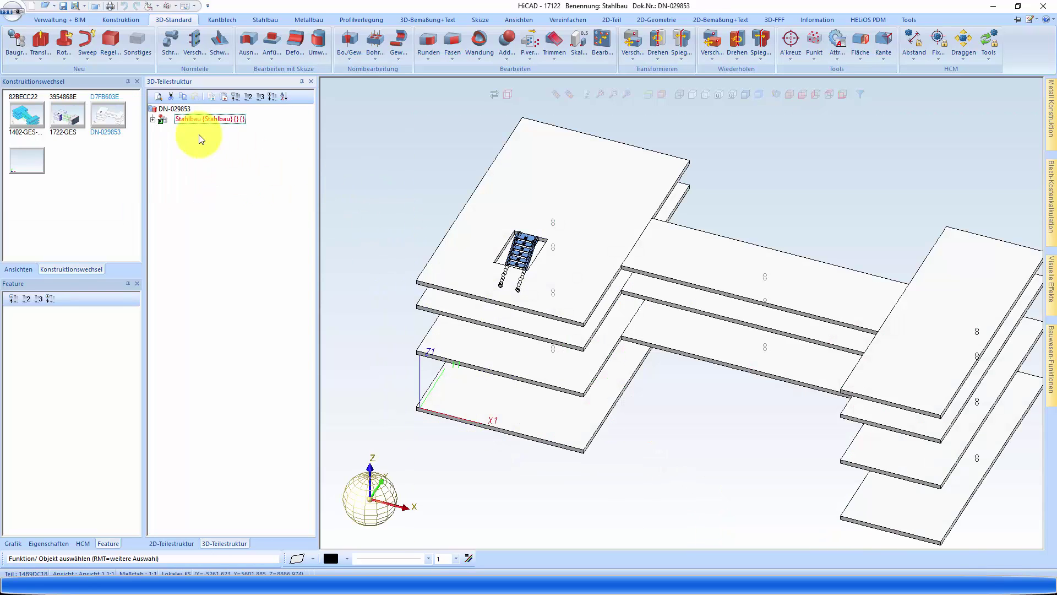
click(152, 120)
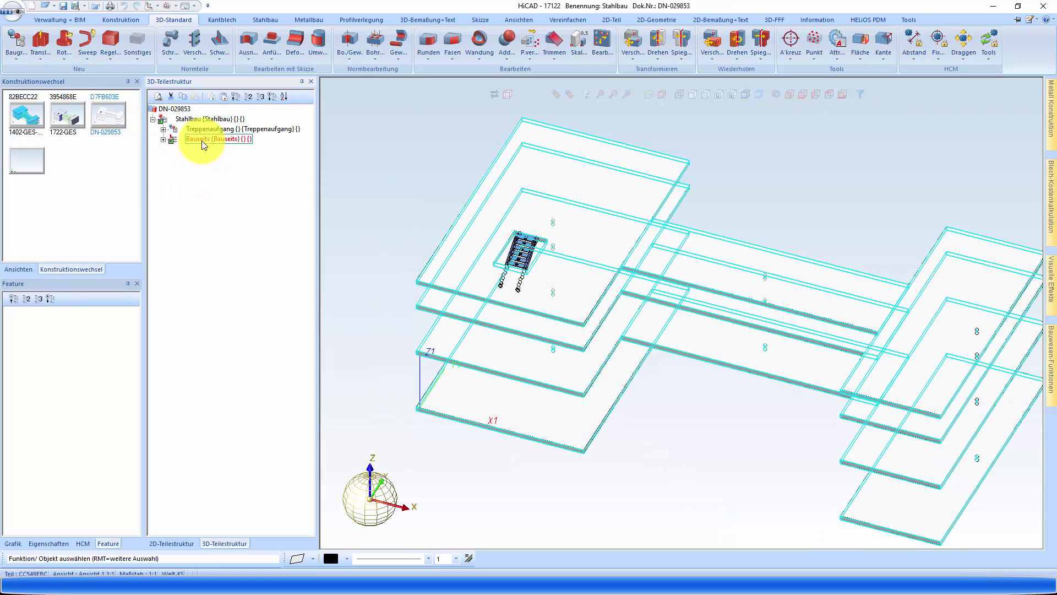
click(201, 140)
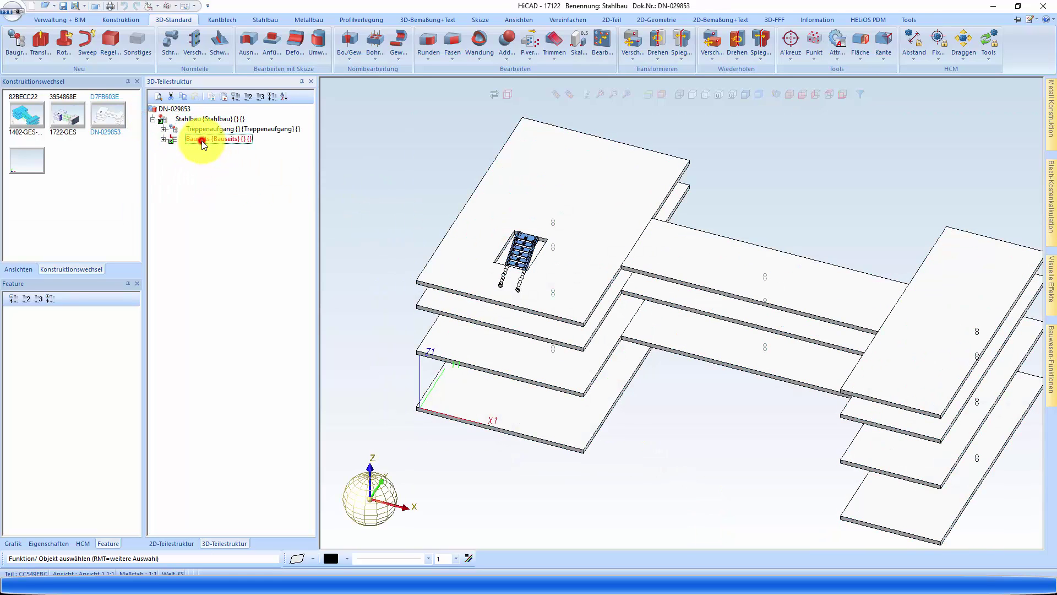
click(172, 111)
click(154, 120)
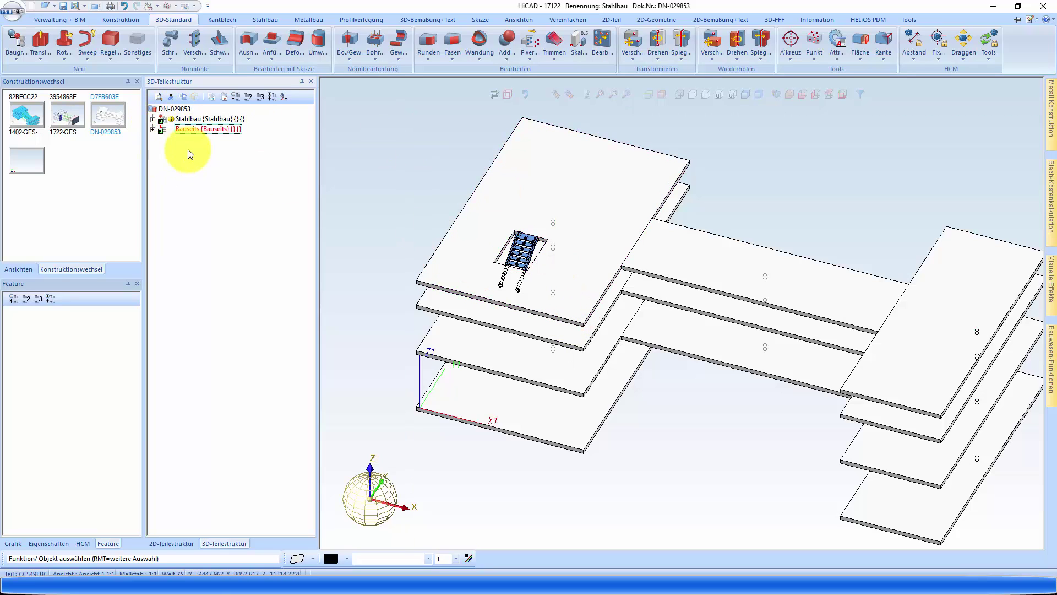
Check the Stahlbau structure in overall model 1722-GES and save the model.
click(70, 117)
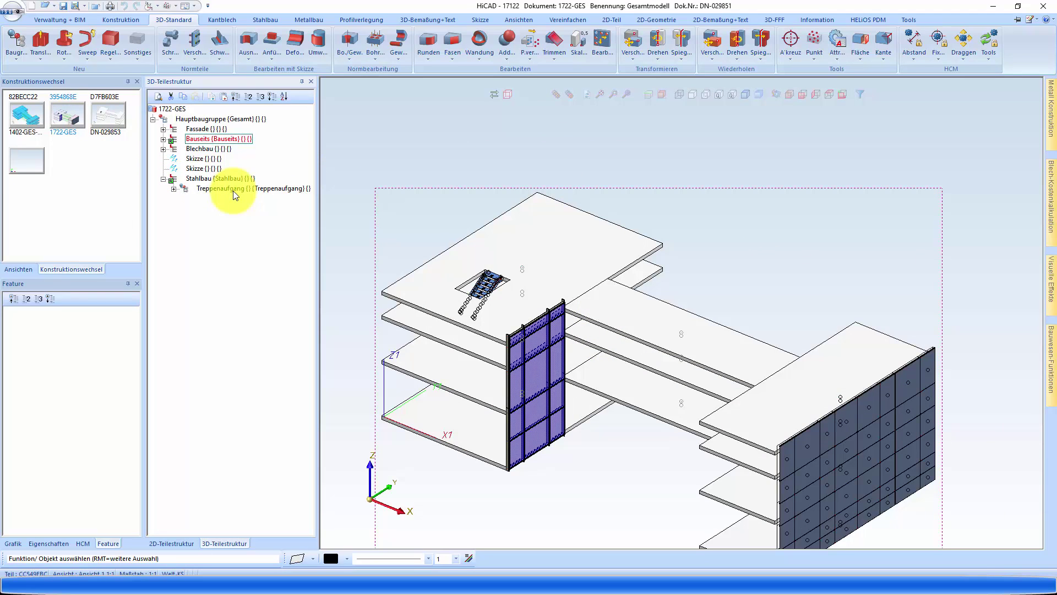
click(71, 10)
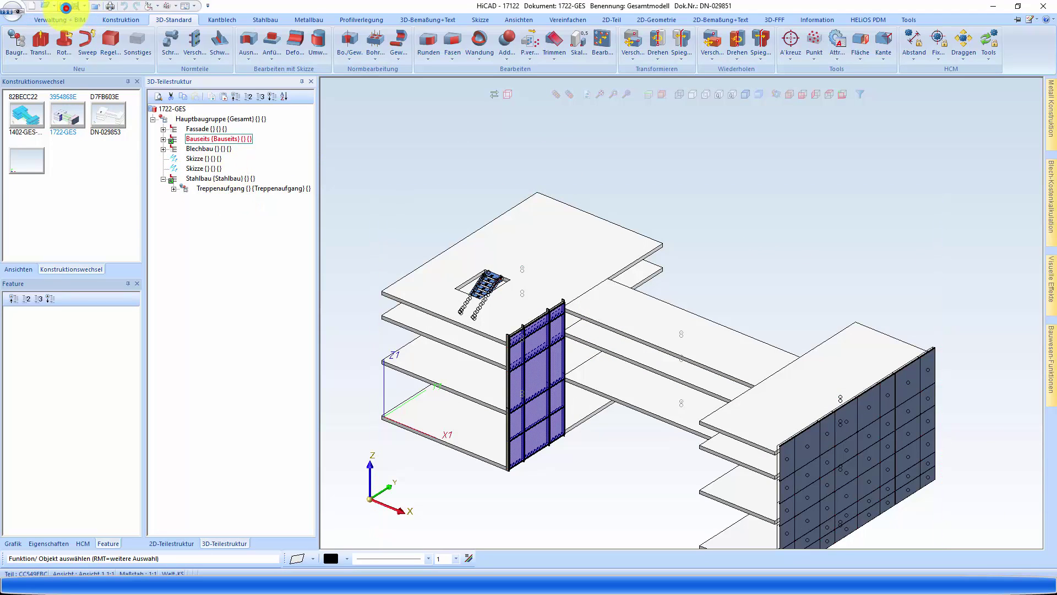
click(525, 316)
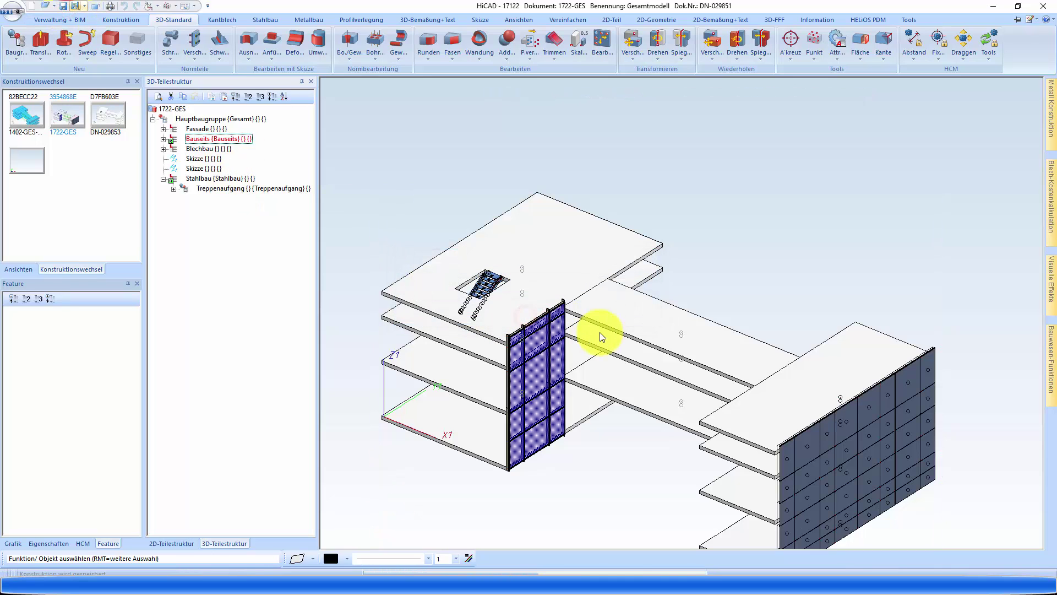
click(121, 20)
click(64, 19)
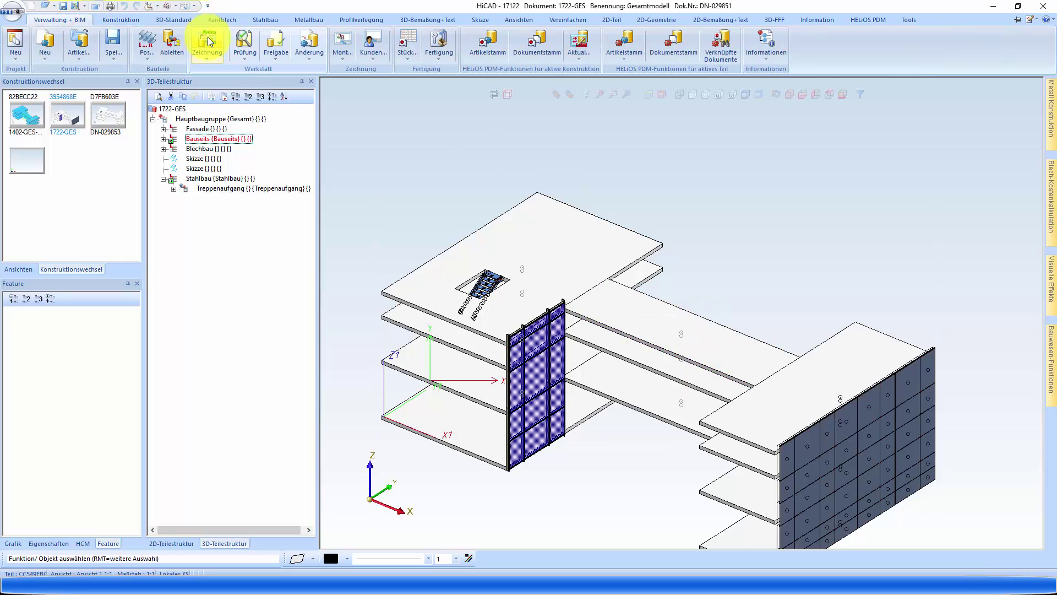
click(121, 20)
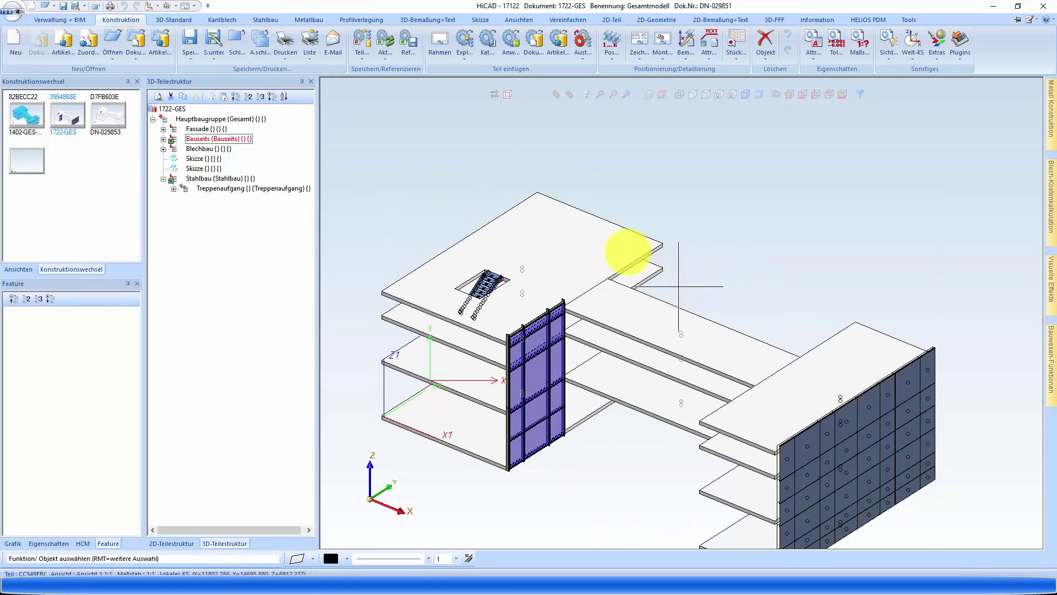
Close all open drawings, discarding changes in 1402-GES-001 and saving Stahlbau drawing DN-029853.
click(12, 9)
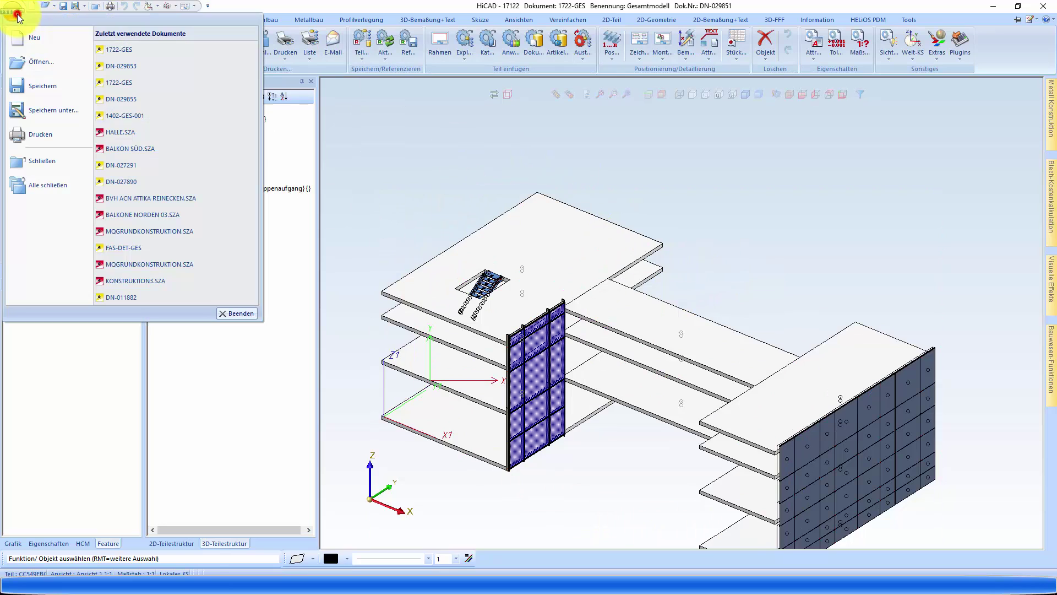
click(64, 187)
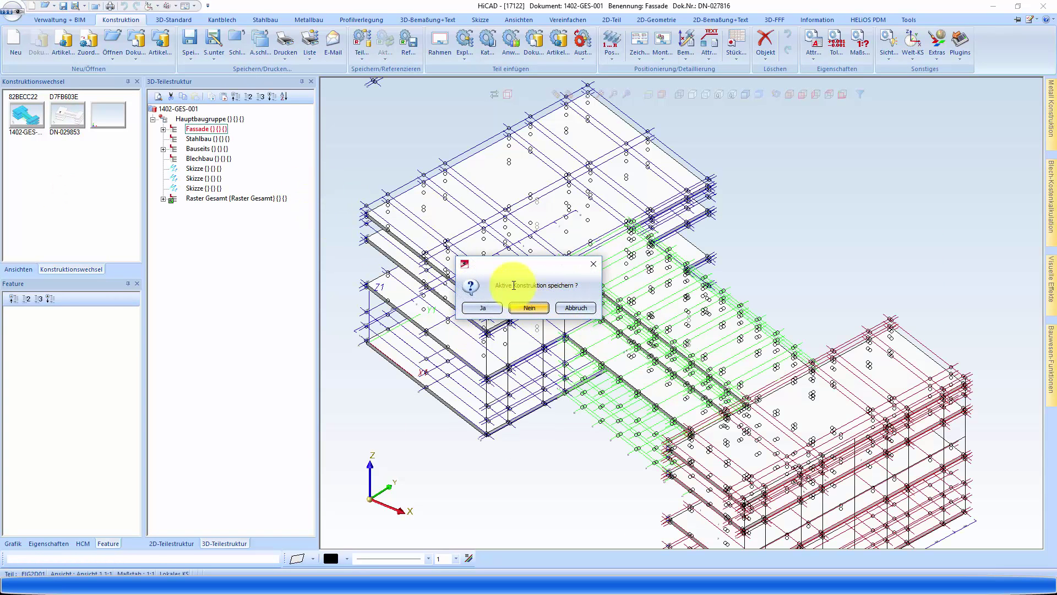
click(529, 307)
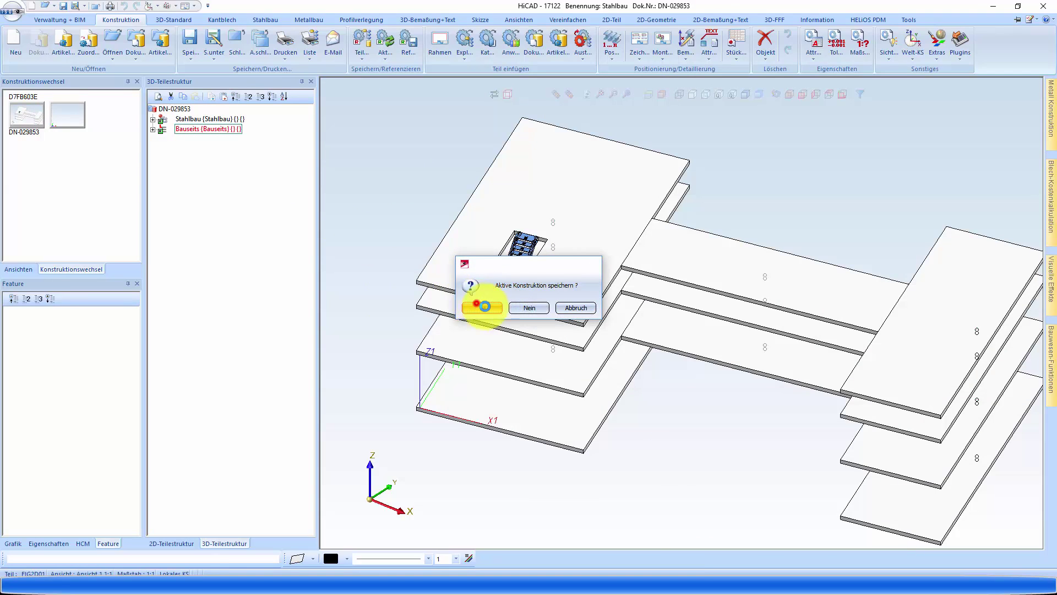
click(483, 307)
click(537, 319)
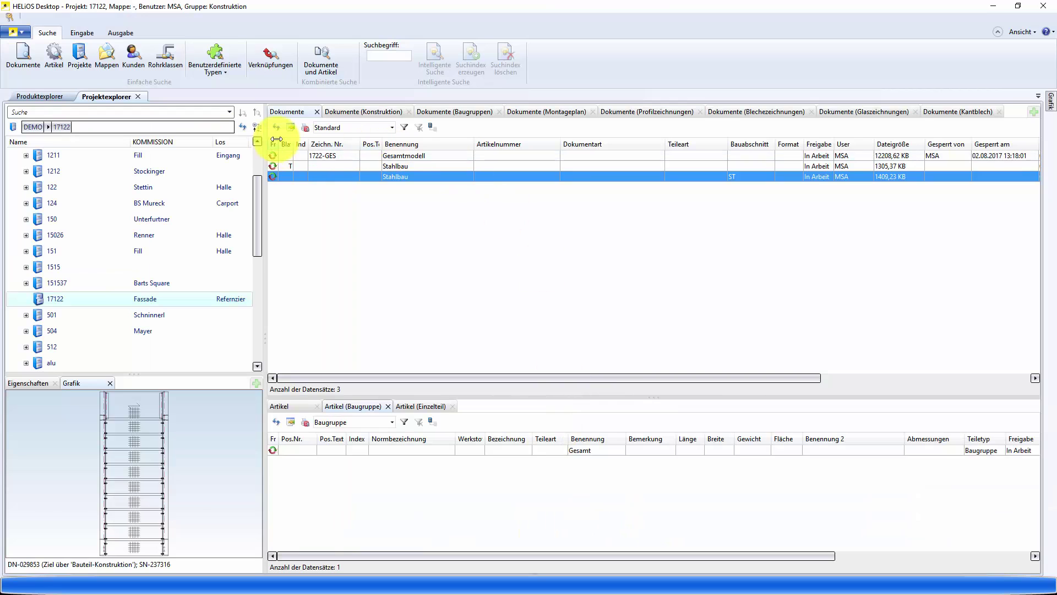
In HELiOS Desktop, refresh project 17122's documents and disable Positionierung in the document master of 1722-GES.
click(276, 127)
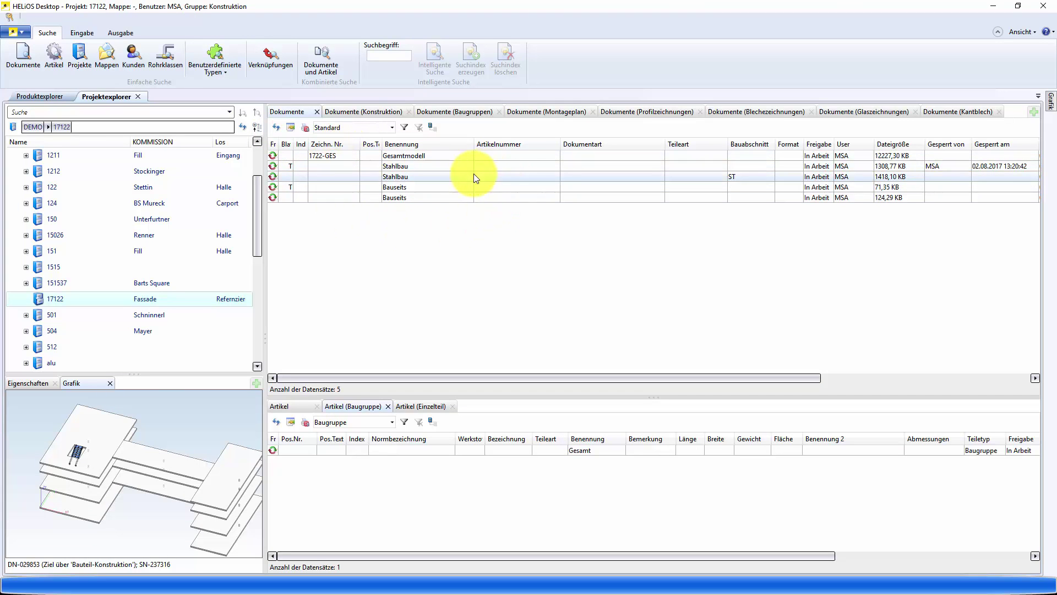
click(407, 158)
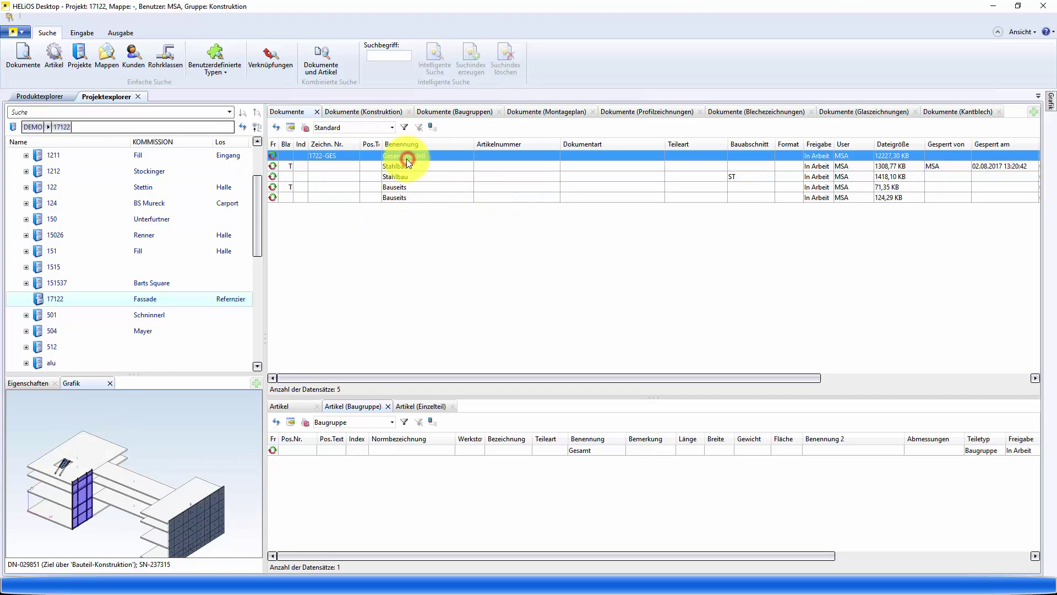
right_click(335, 157)
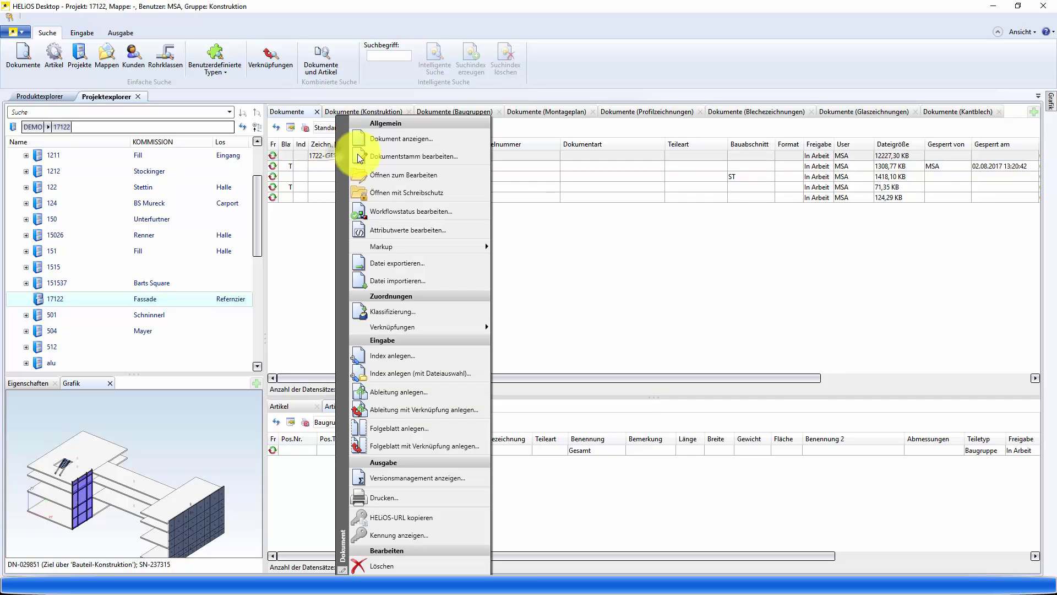
click(406, 157)
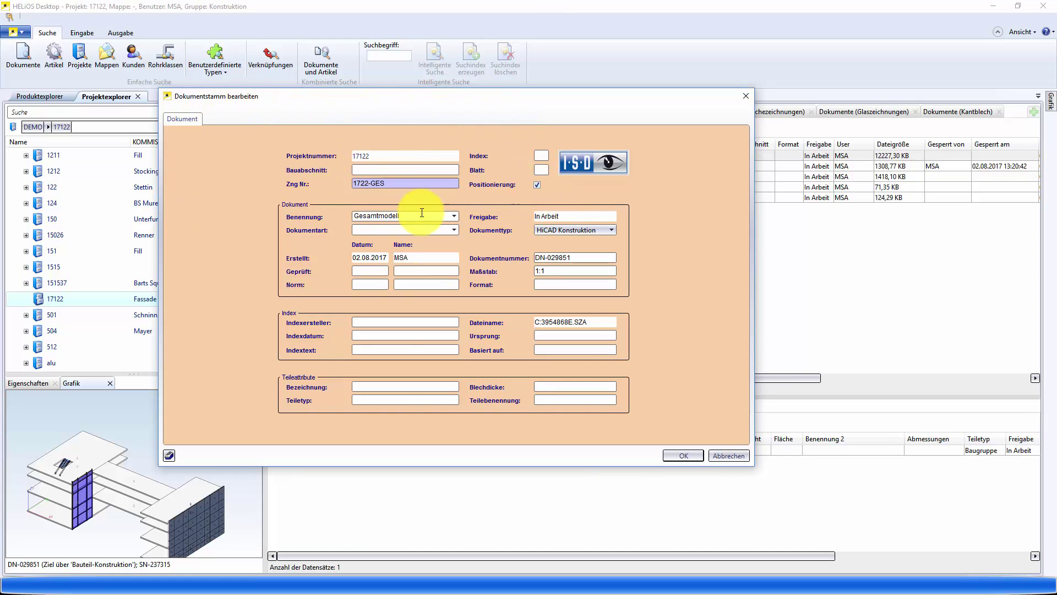
click(536, 188)
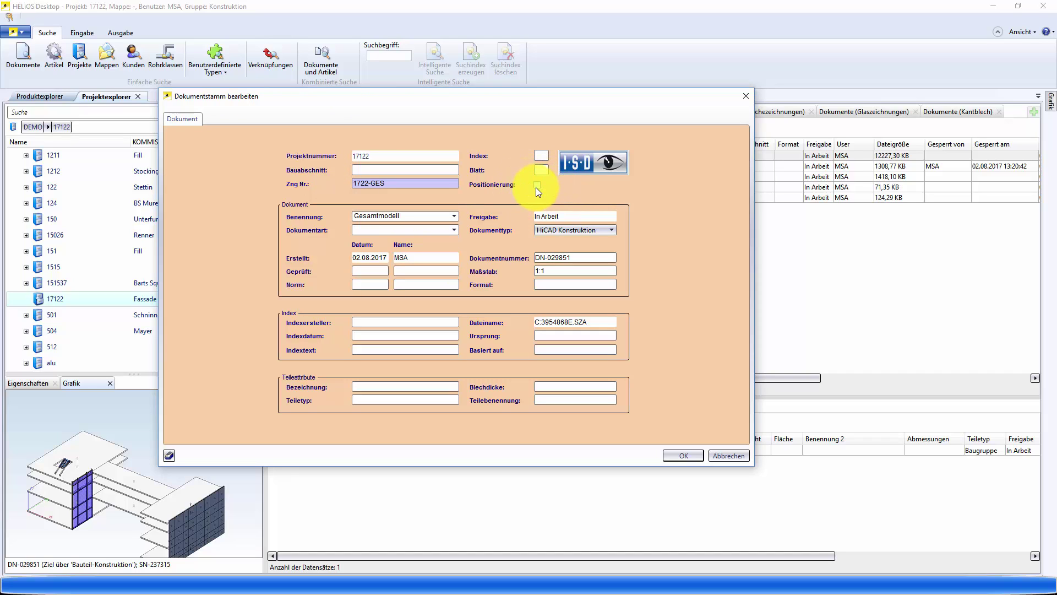
click(688, 452)
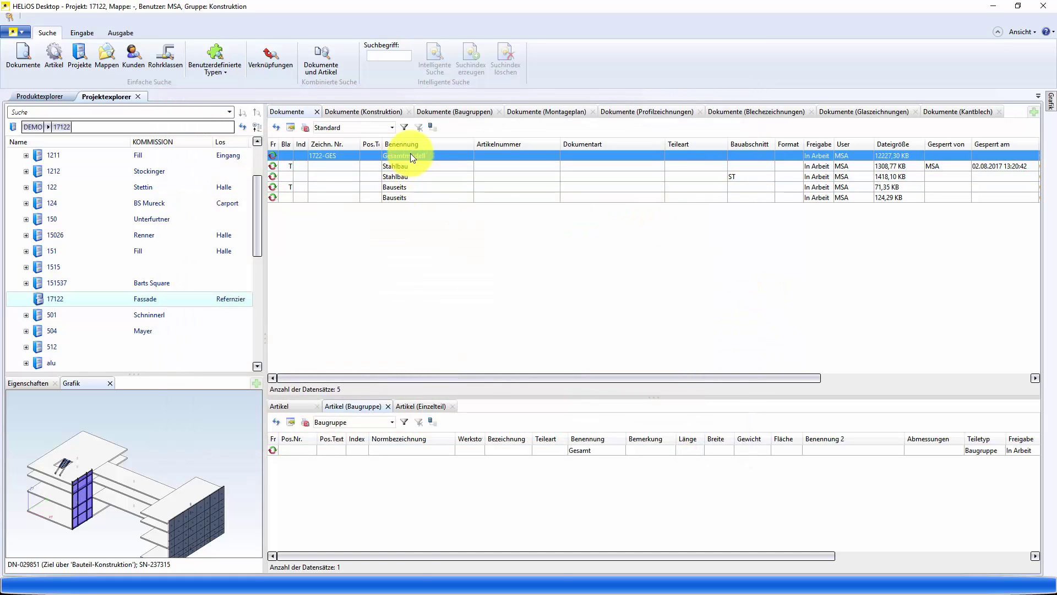
Open overall model 1722-GES for editing in HiCAD and try to position its parts.
right_click(411, 156)
click(476, 174)
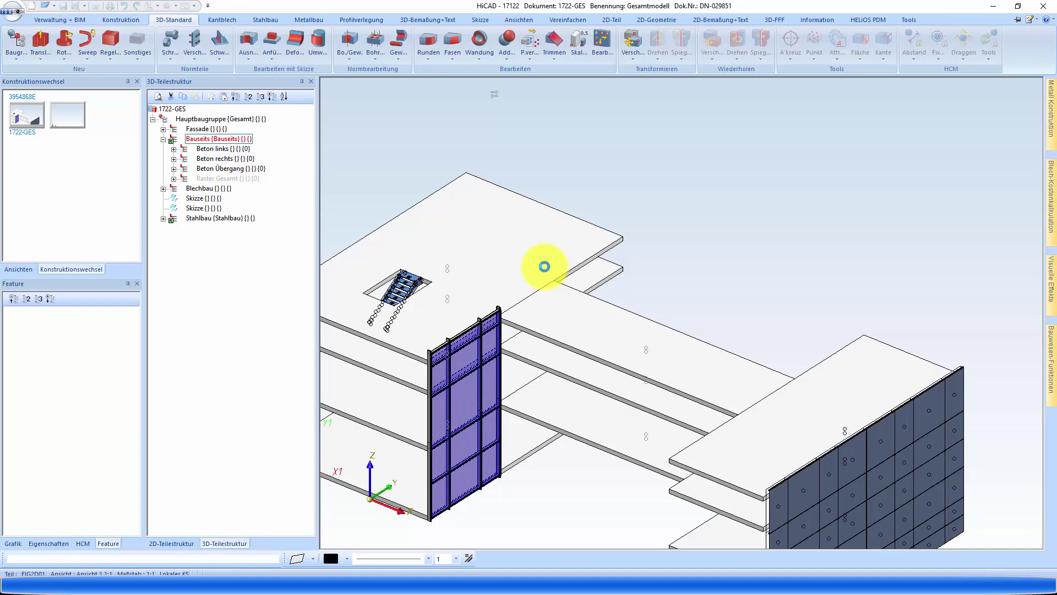
click(120, 22)
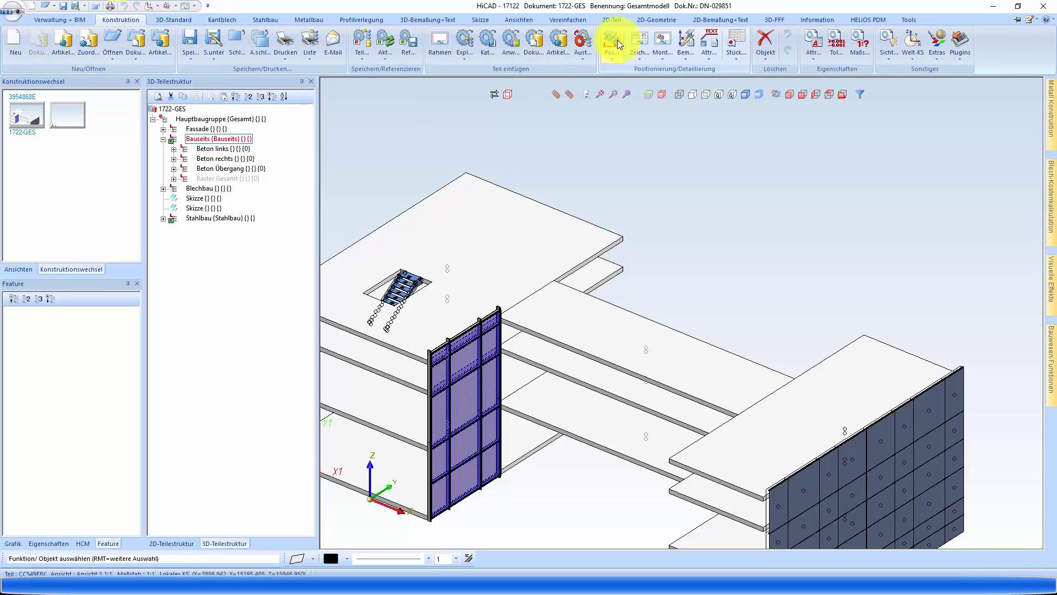
click(615, 41)
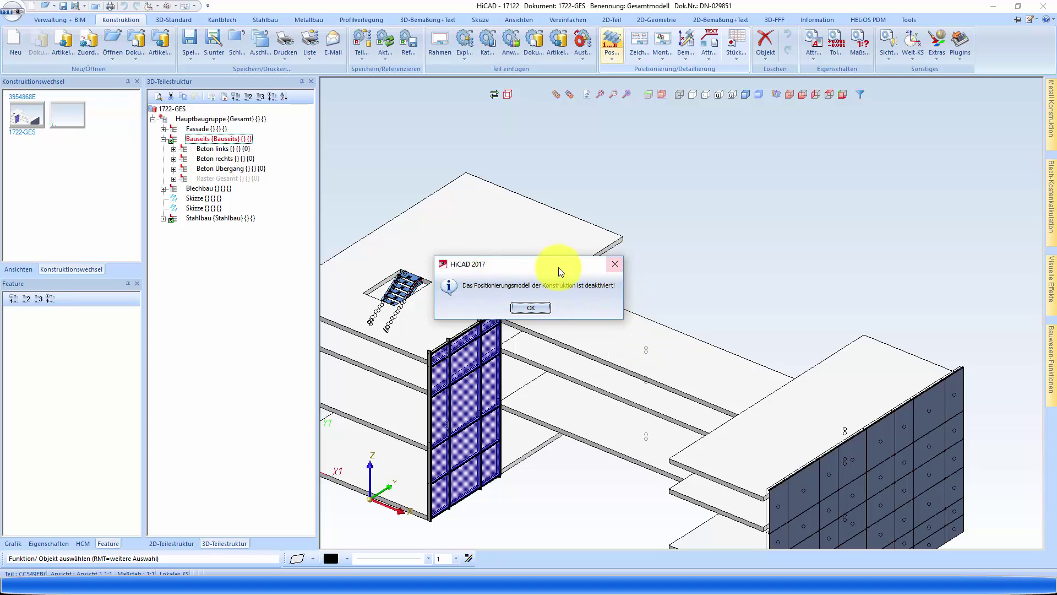
click(531, 307)
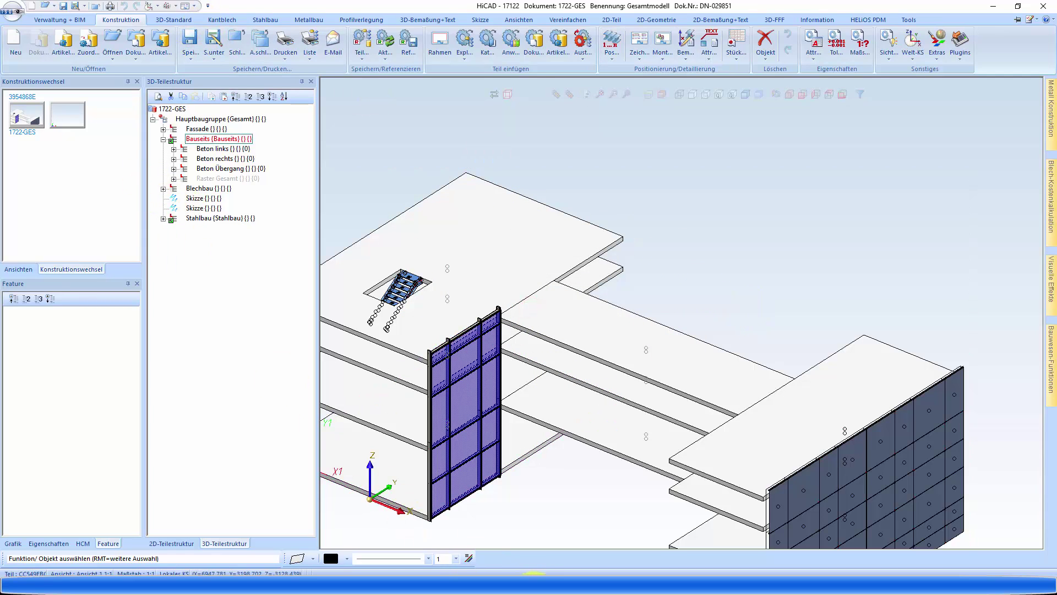
Open the linked drawing DN-029853 of the Stahlbau assembly from the overall model.
click(196, 219)
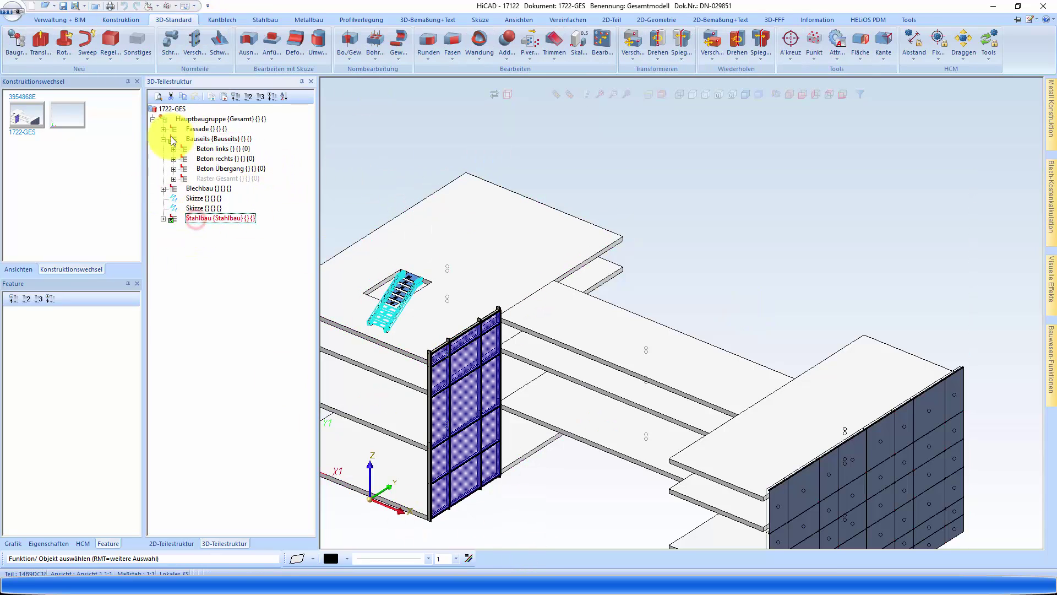
click(77, 19)
click(725, 41)
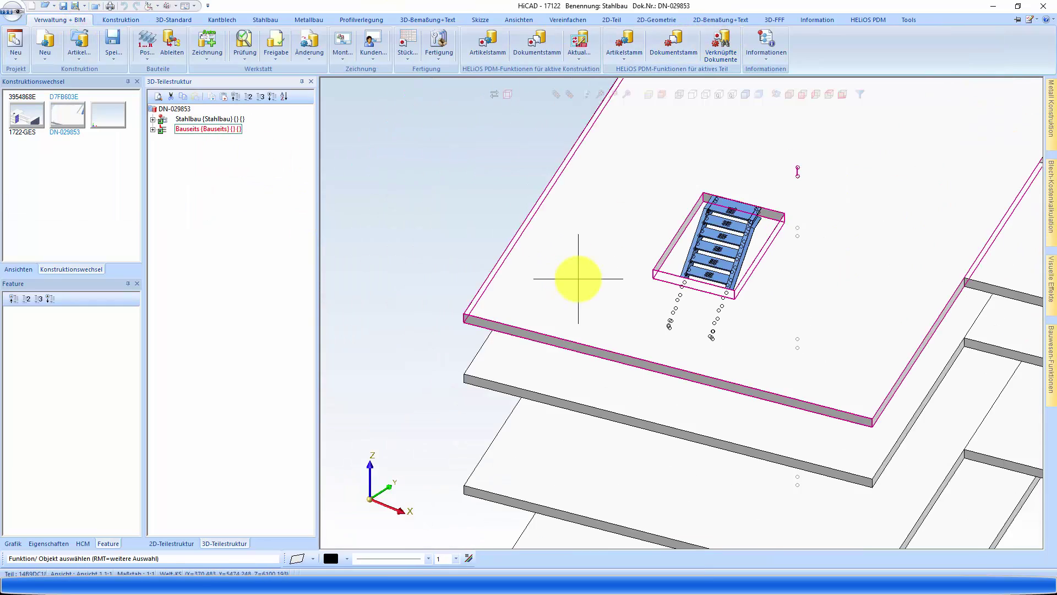
Run automatic positioning in the Stahlbau drawing with the "Stahlbau" positioning presets.
middle_drag(682, 270, 666, 223)
scroll(666, 223, up, 2)
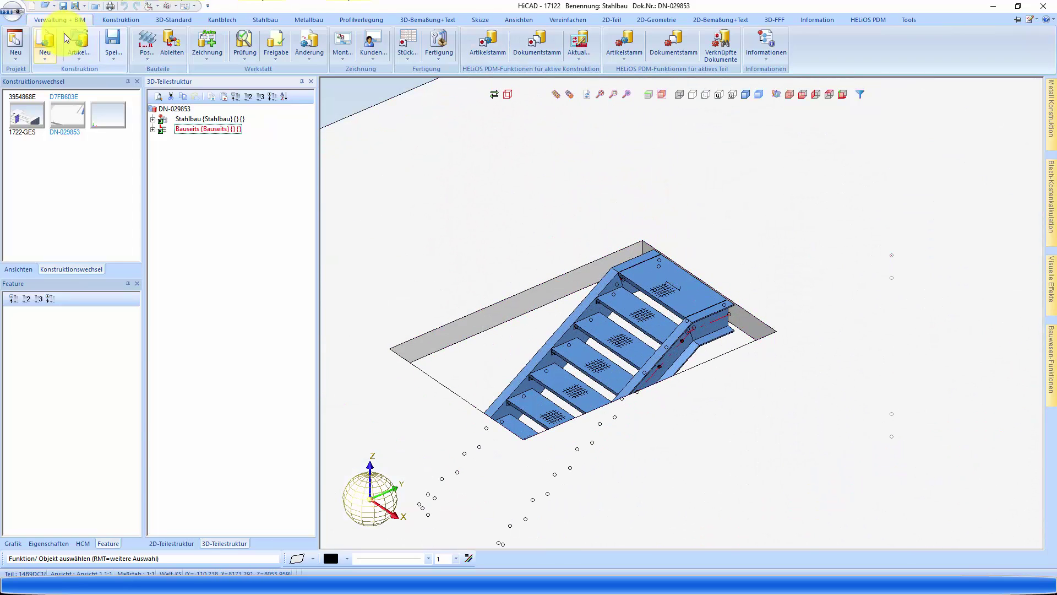
click(143, 43)
click(253, 150)
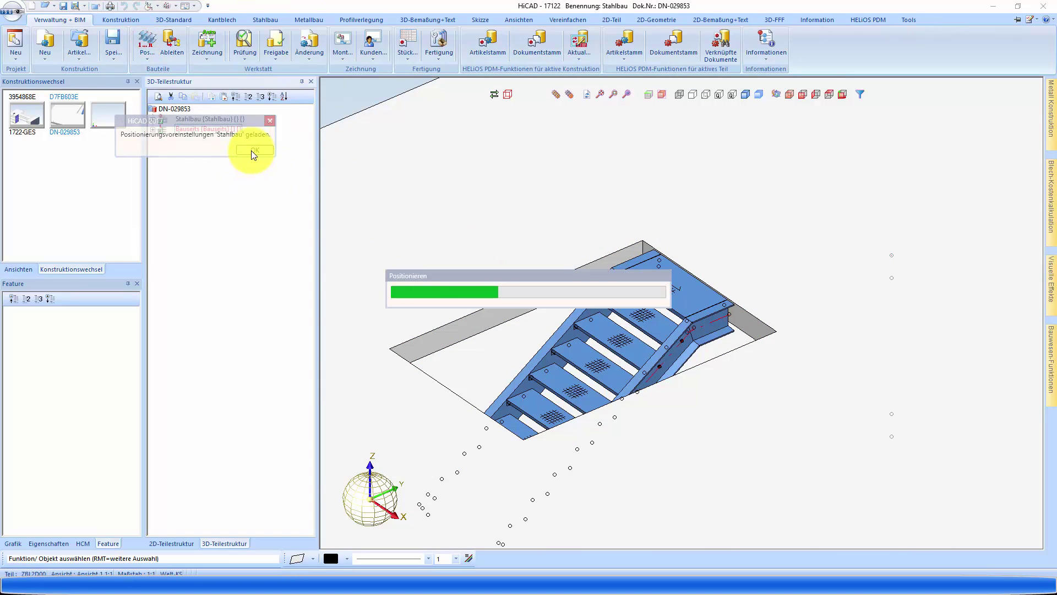
click(253, 151)
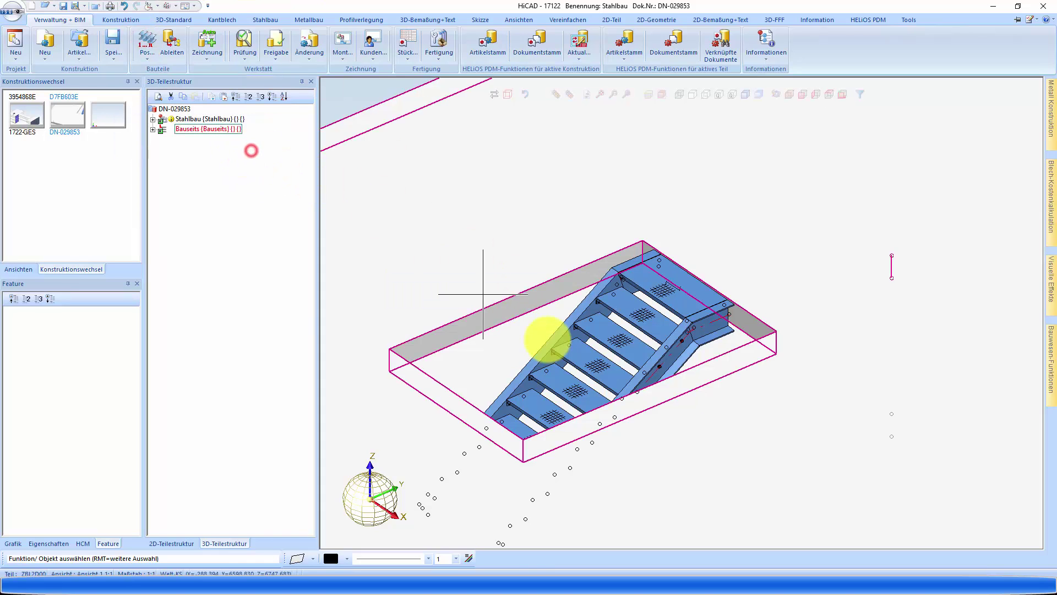
Select a U 300 profile of the staircase and widen the part structure to examine the assigned position numbers.
click(556, 335)
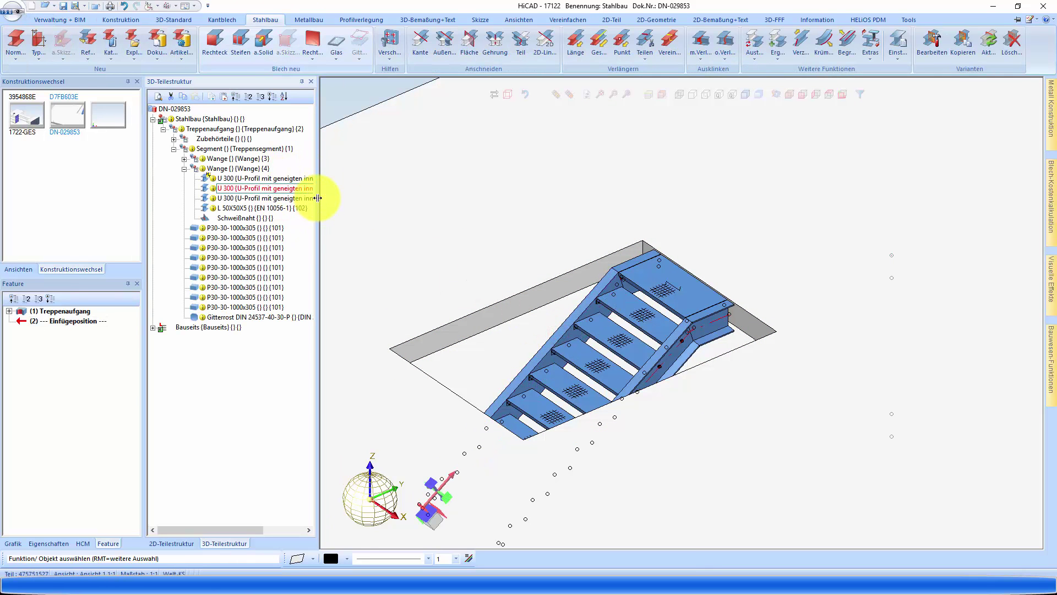
drag(318, 197, 408, 198)
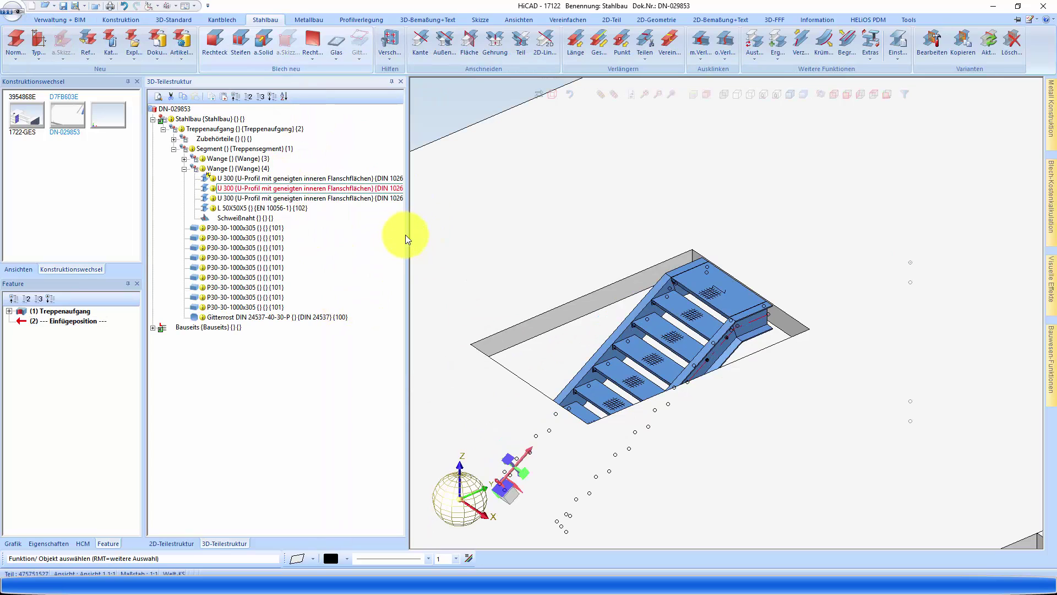
drag(408, 235, 474, 237)
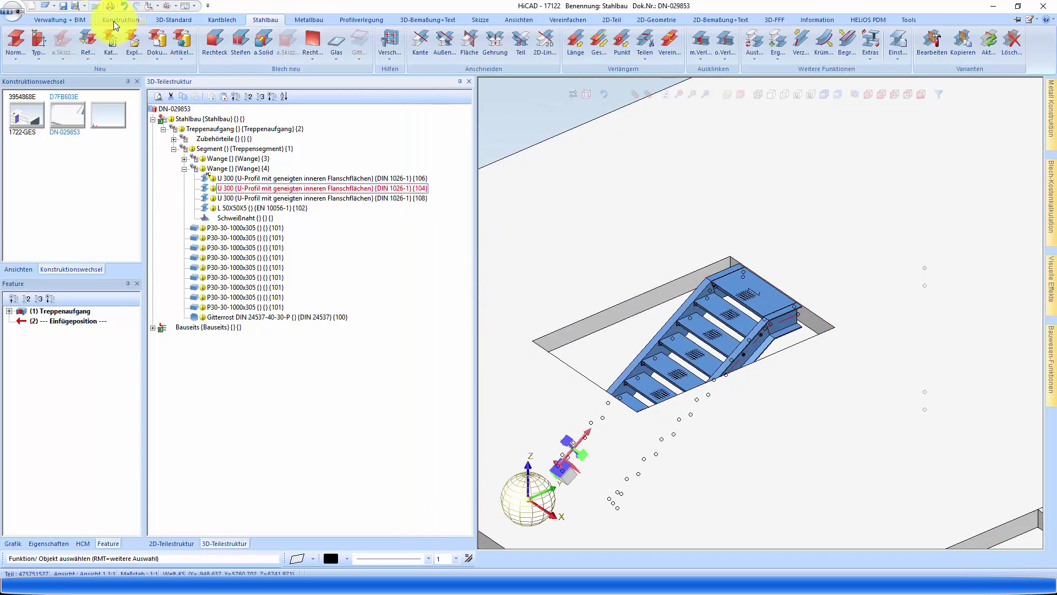
Save the positioned Stahlbau drawing and start creating workshop drawings, listing project 17122's parts without a drawing.
click(74, 21)
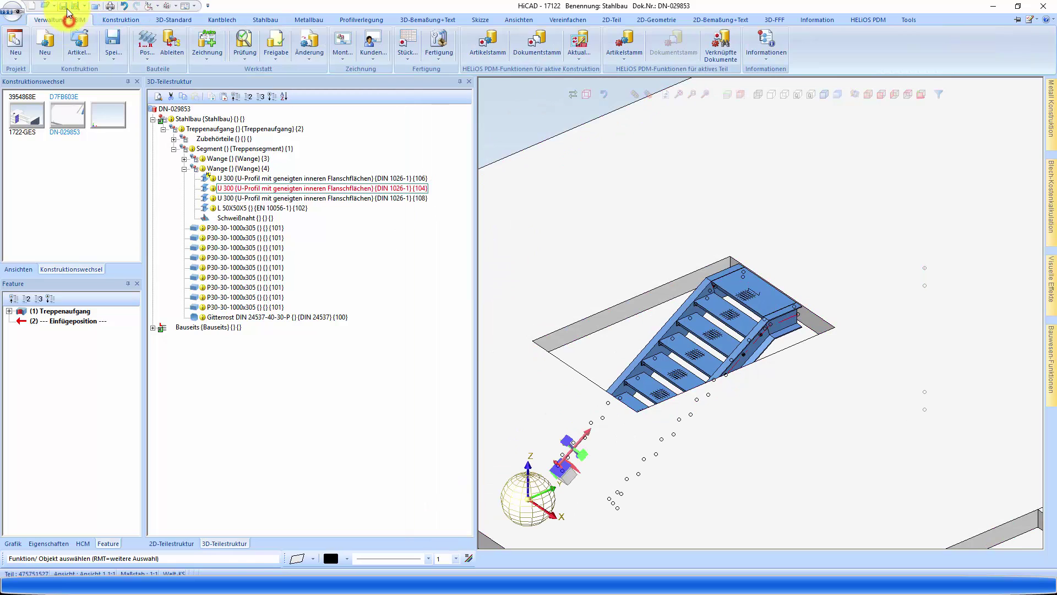
click(110, 41)
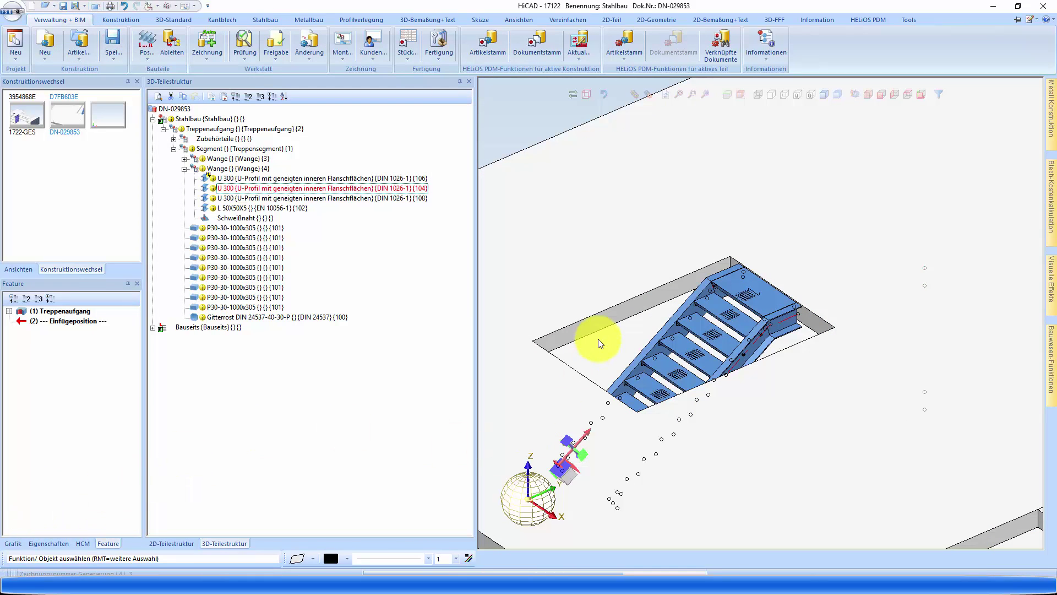
click(207, 41)
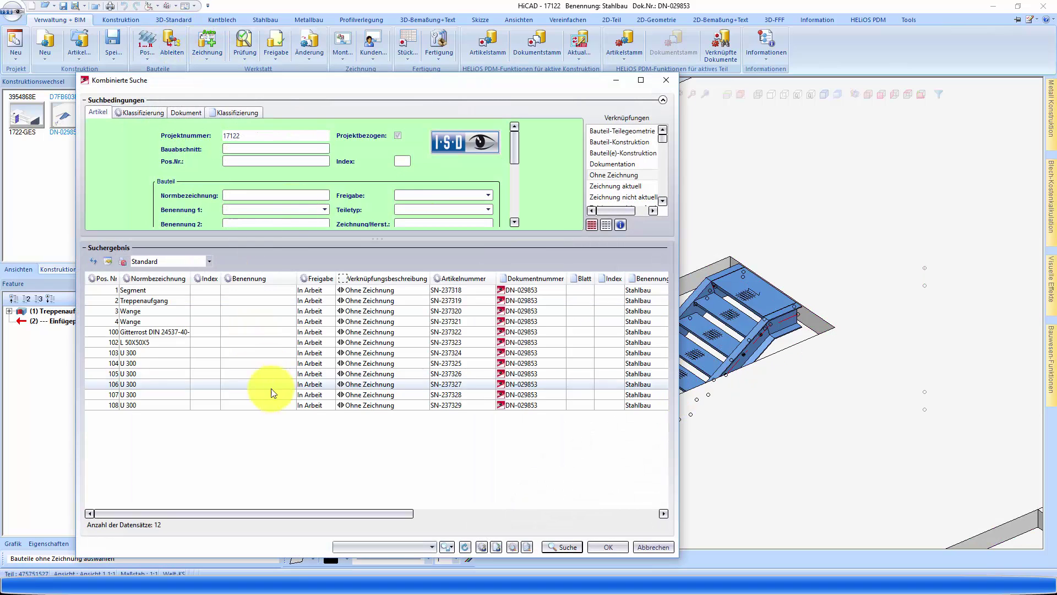
drag(354, 514, 233, 498)
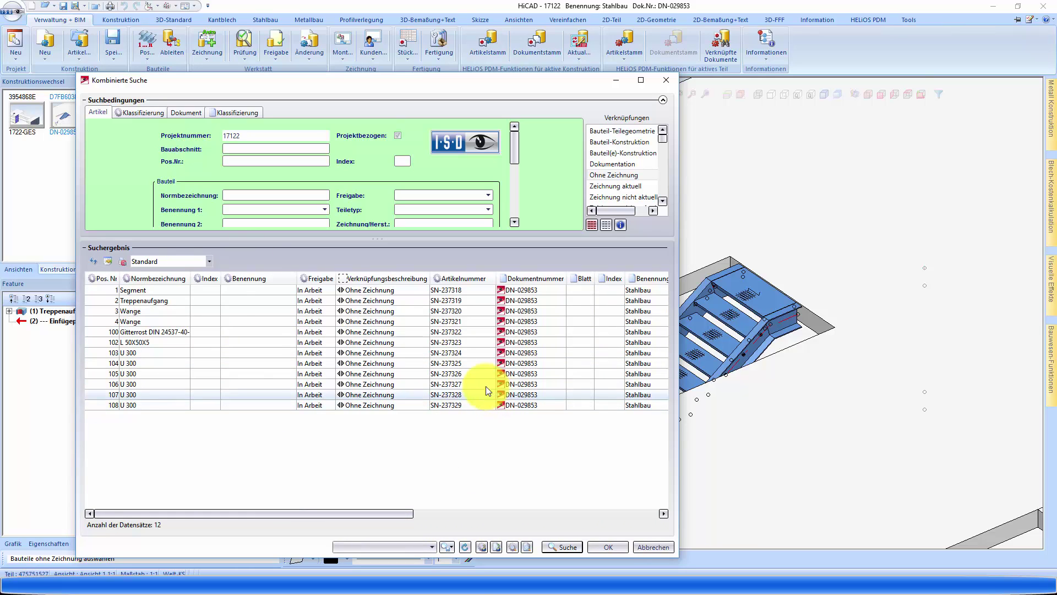
Choose the U 300 part with position number 104 from the search results and create its workshop drawing.
click(131, 353)
click(131, 363)
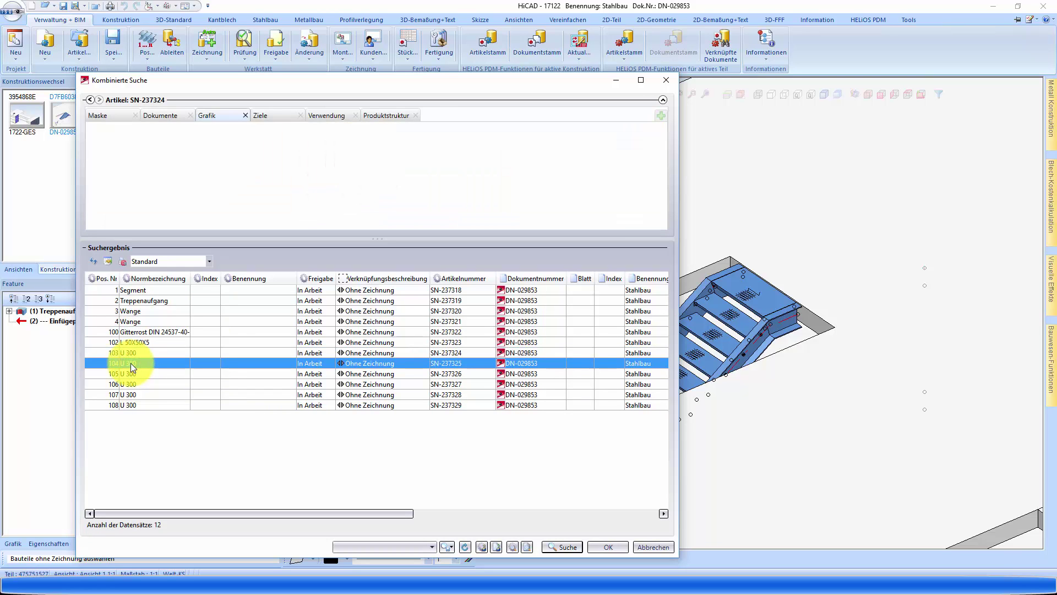
click(605, 547)
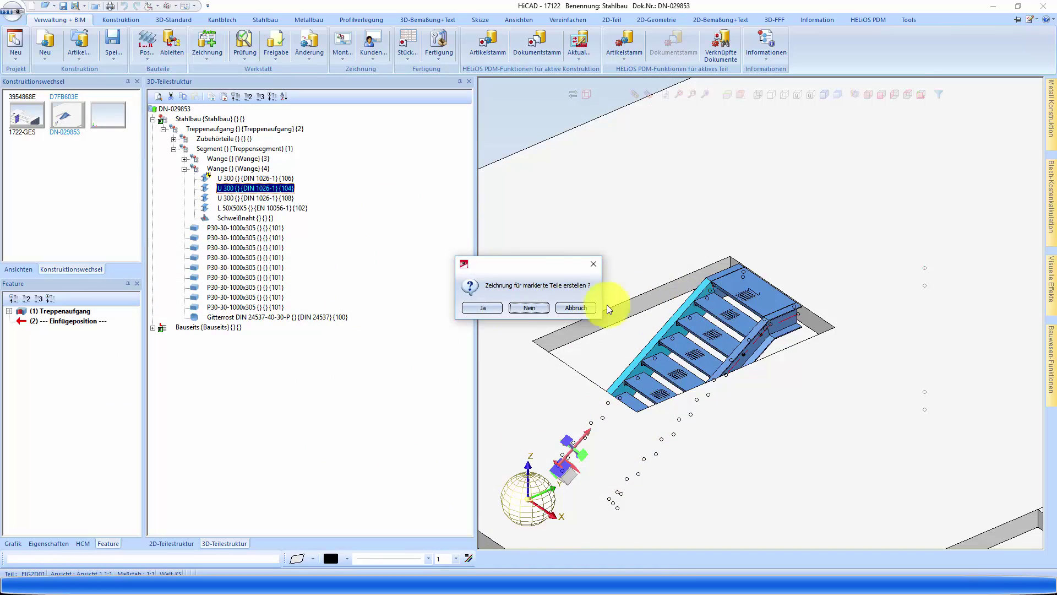
click(486, 310)
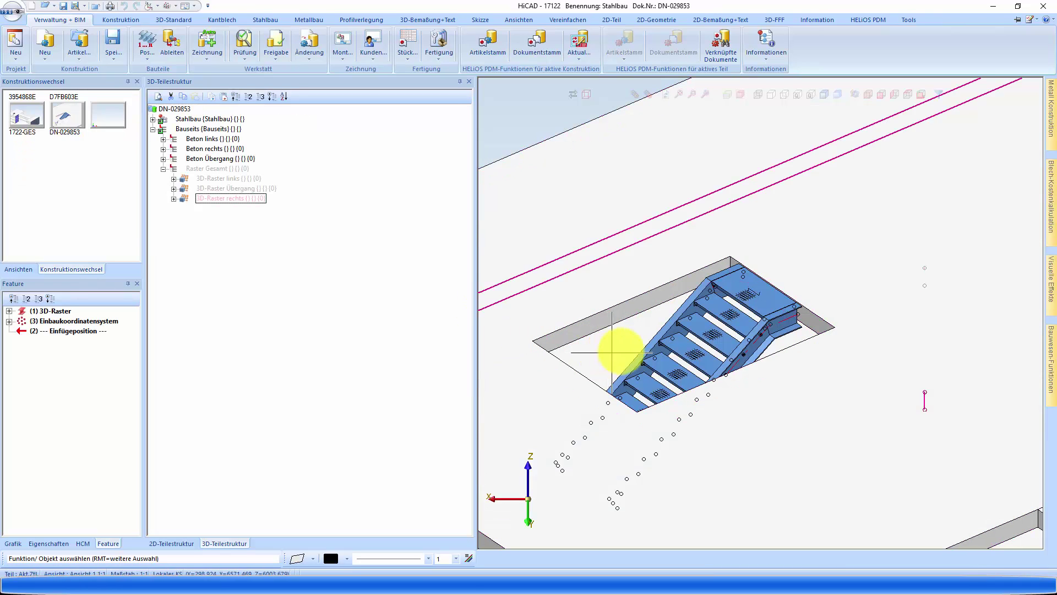
Open the linked drawing DN-029856 of the U 300 profile at position 104 from the part's linked documents.
click(648, 349)
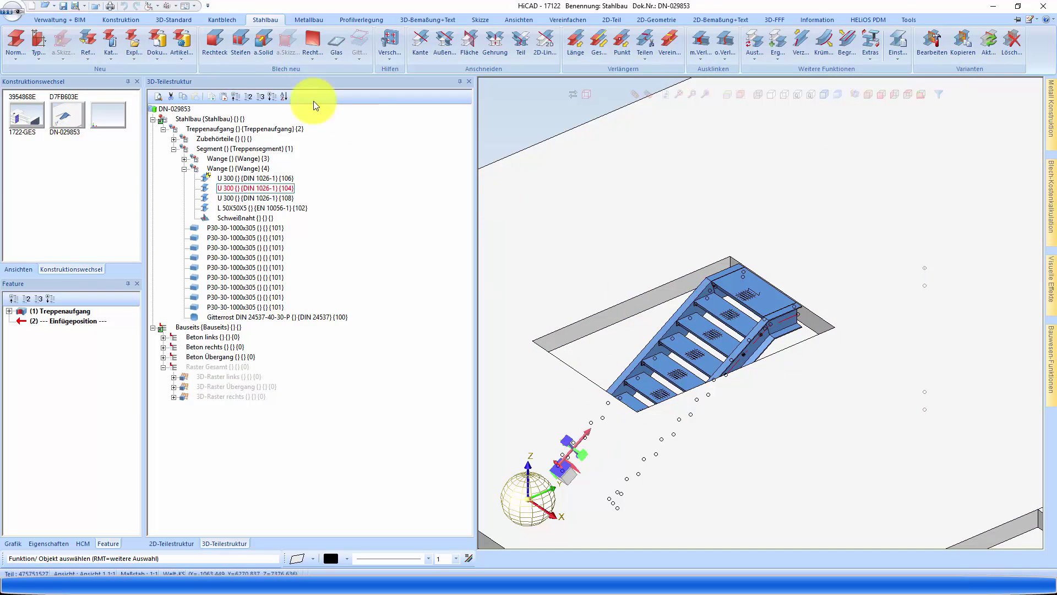
click(725, 41)
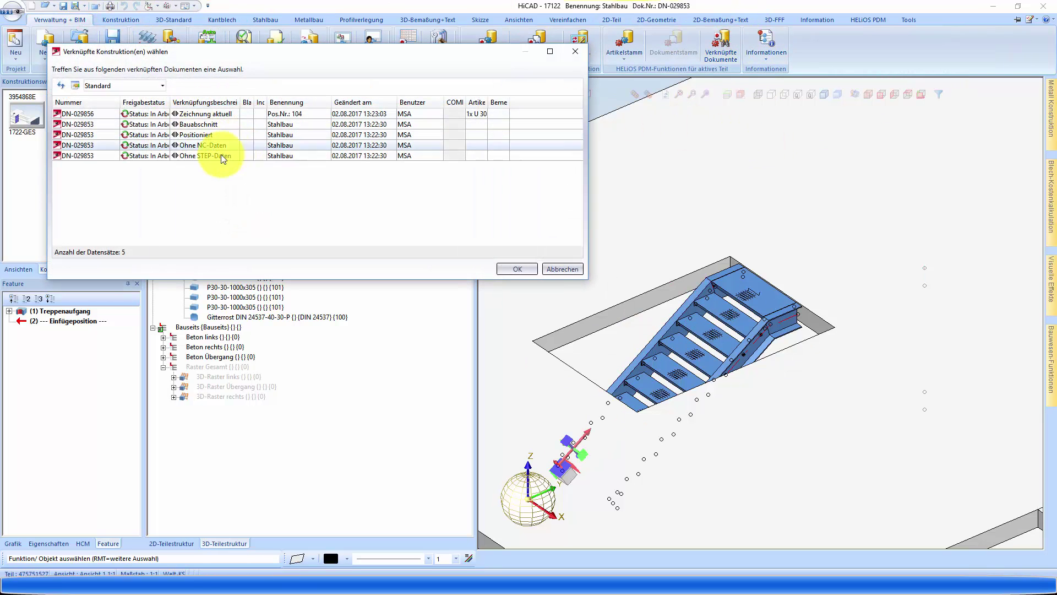
double_click(195, 114)
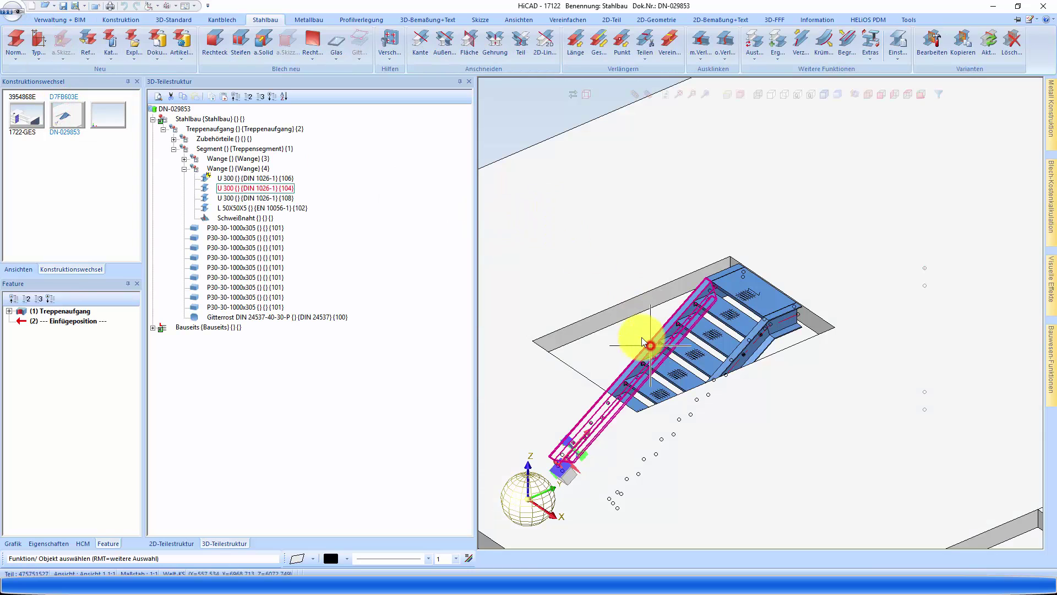
click(117, 21)
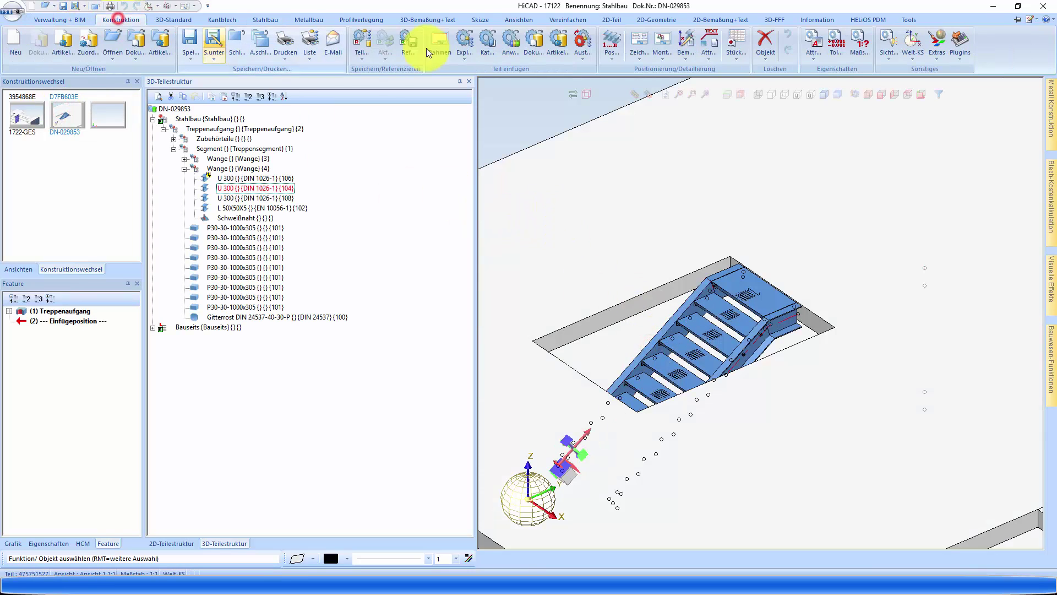
click(59, 19)
click(721, 44)
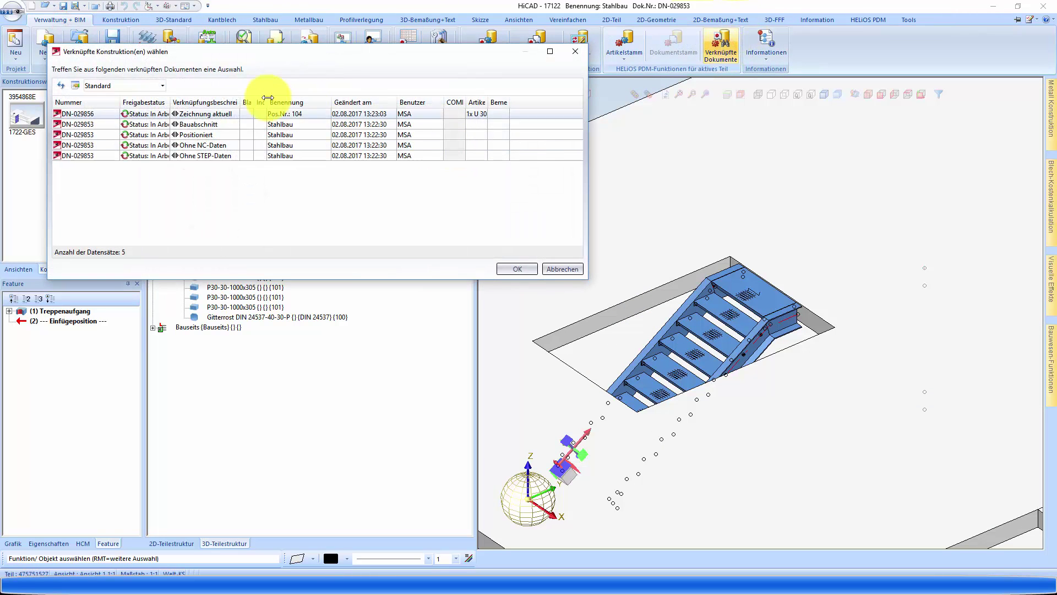
click(197, 114)
double_click(104, 113)
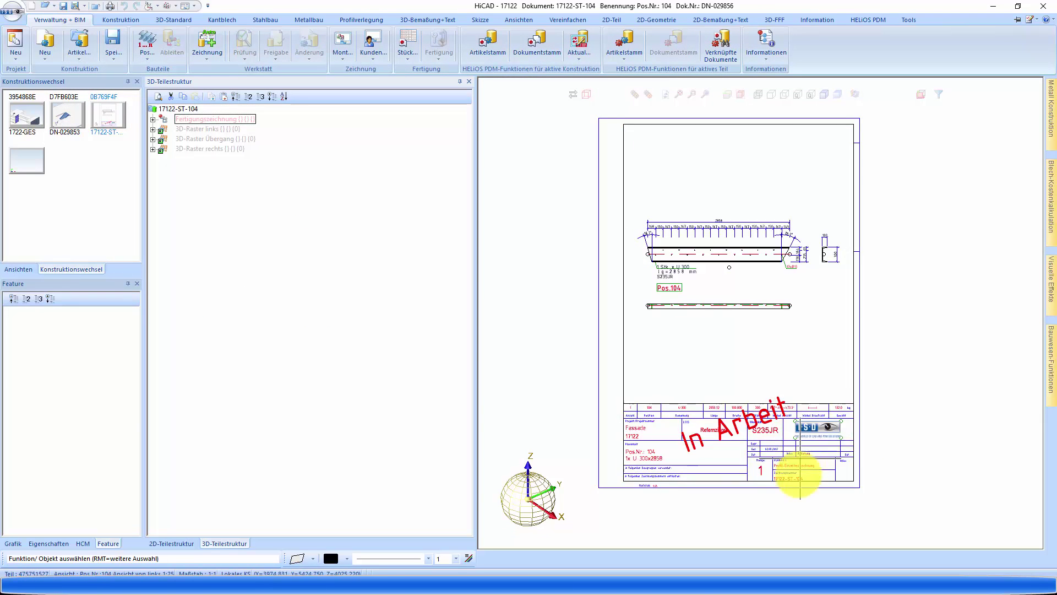
Change the active drawing sheet's frame to DIN_A3, with the title block filled and the scale fitted to the frame.
scroll(813, 270, up, 2)
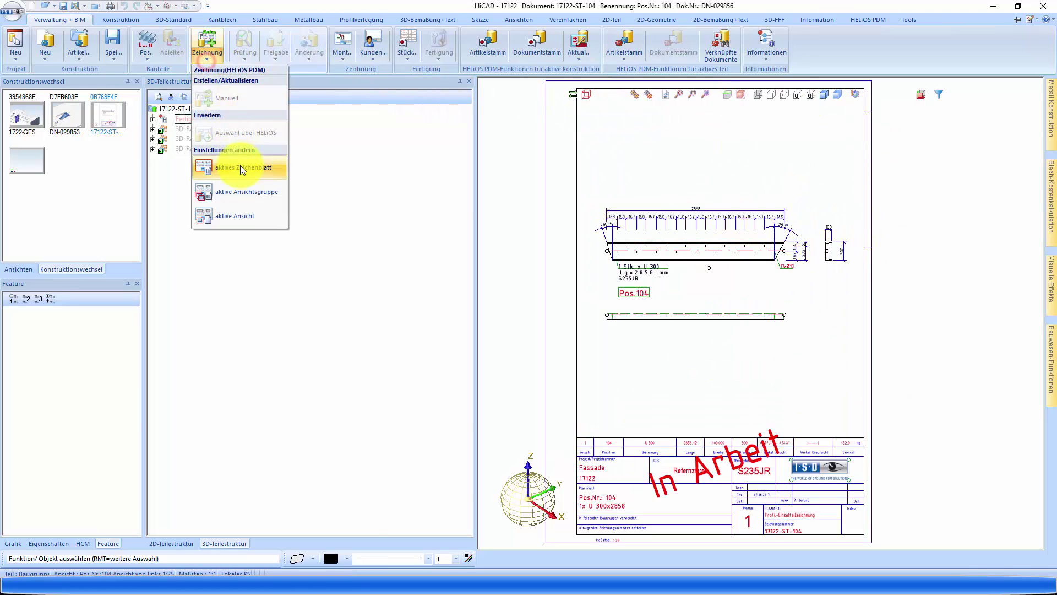
click(240, 166)
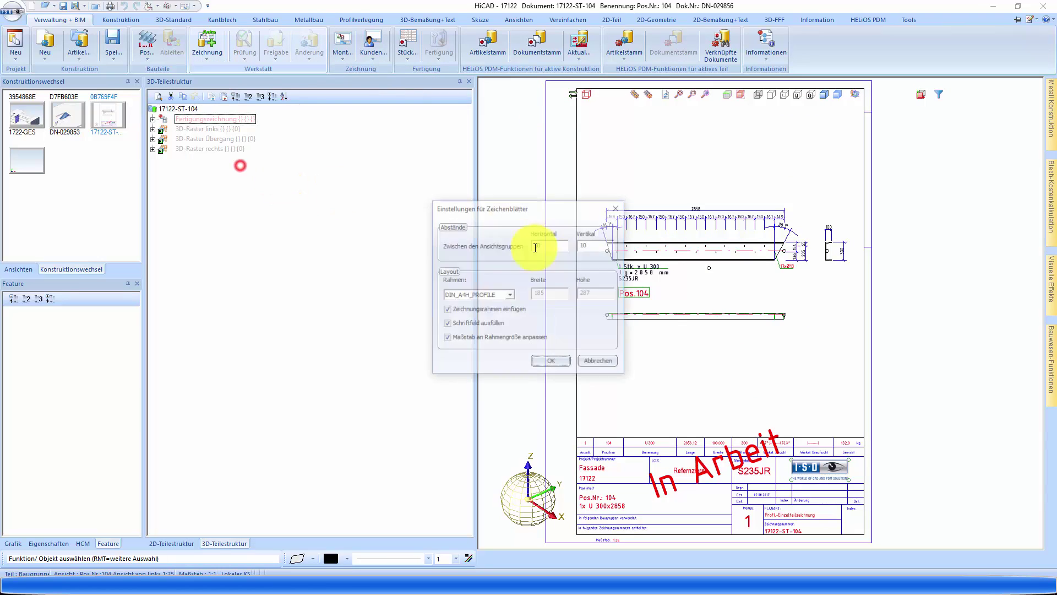
click(481, 296)
click(477, 342)
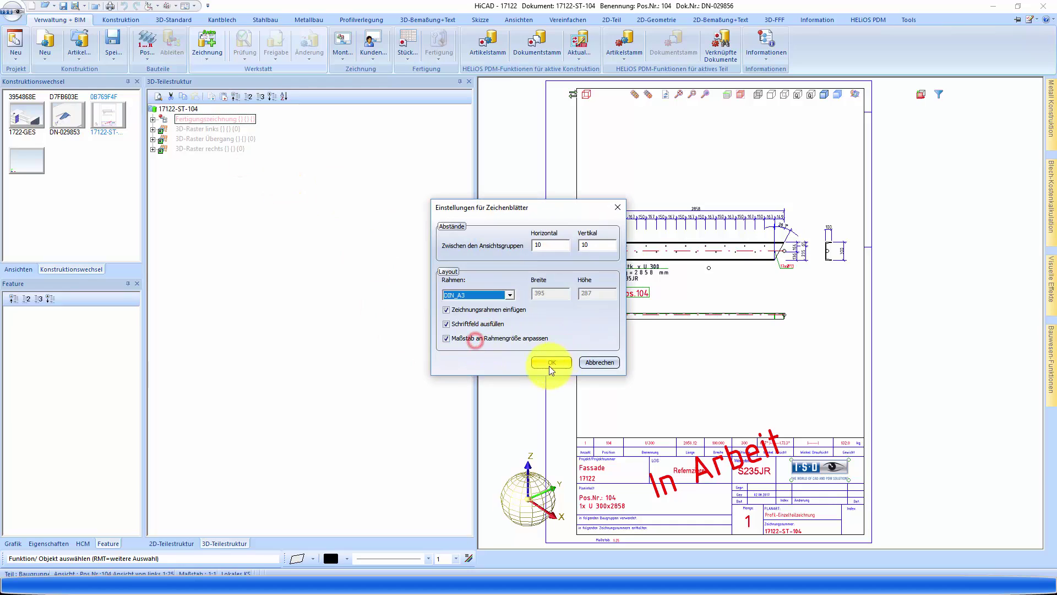
click(549, 362)
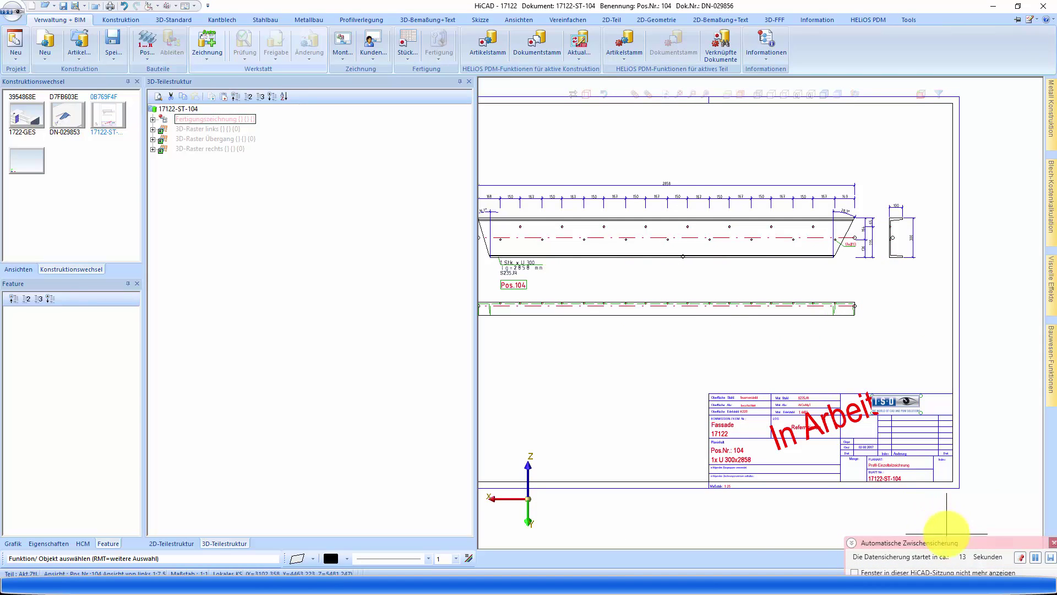
Check the sheet number in the title block of the position 104 drawing and save the drawing.
scroll(935, 521, up, 2)
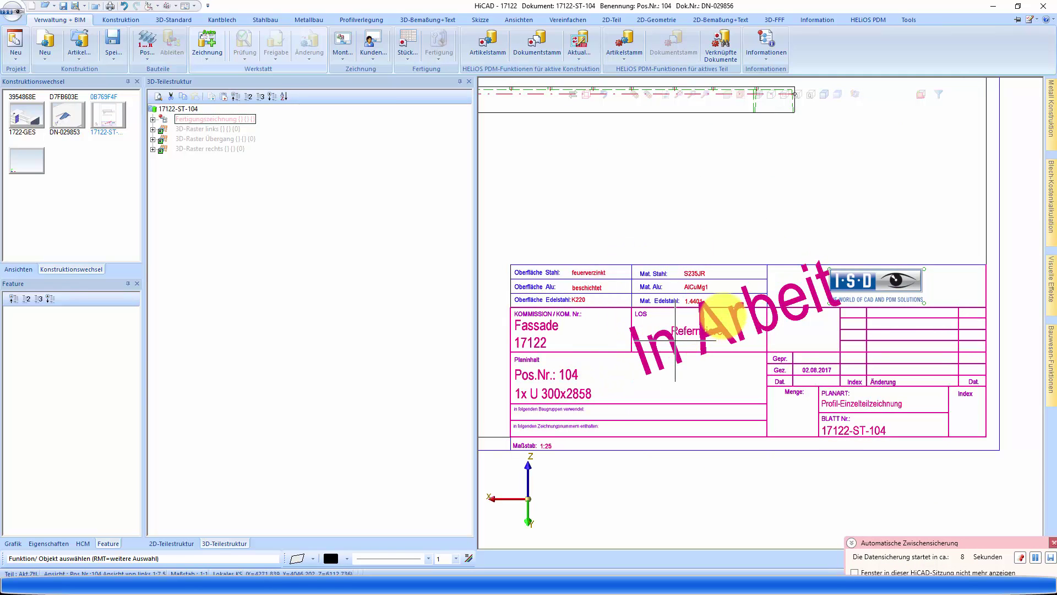
scroll(925, 457, up, 2)
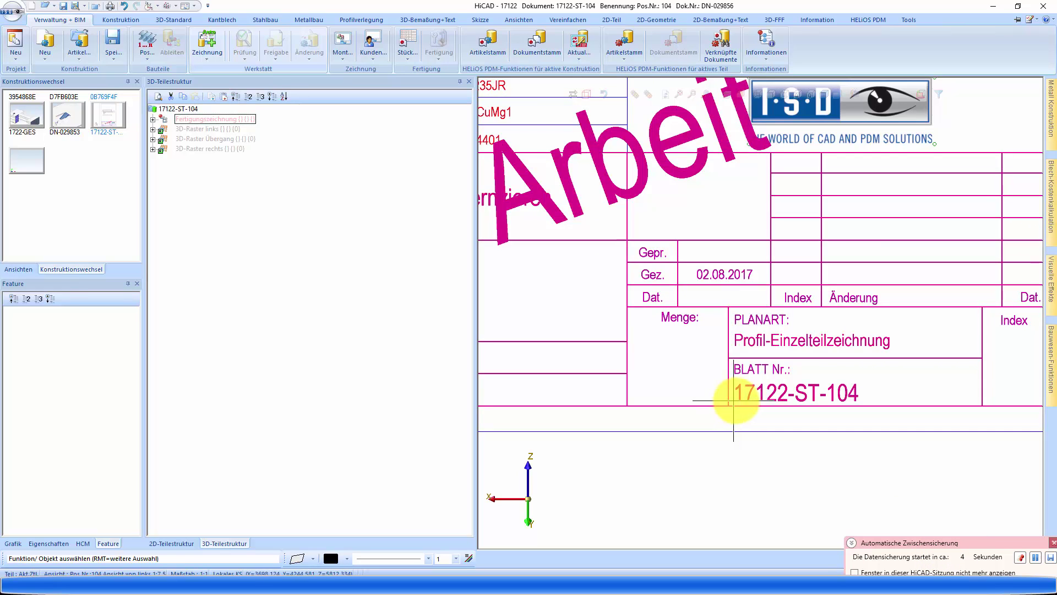
click(755, 394)
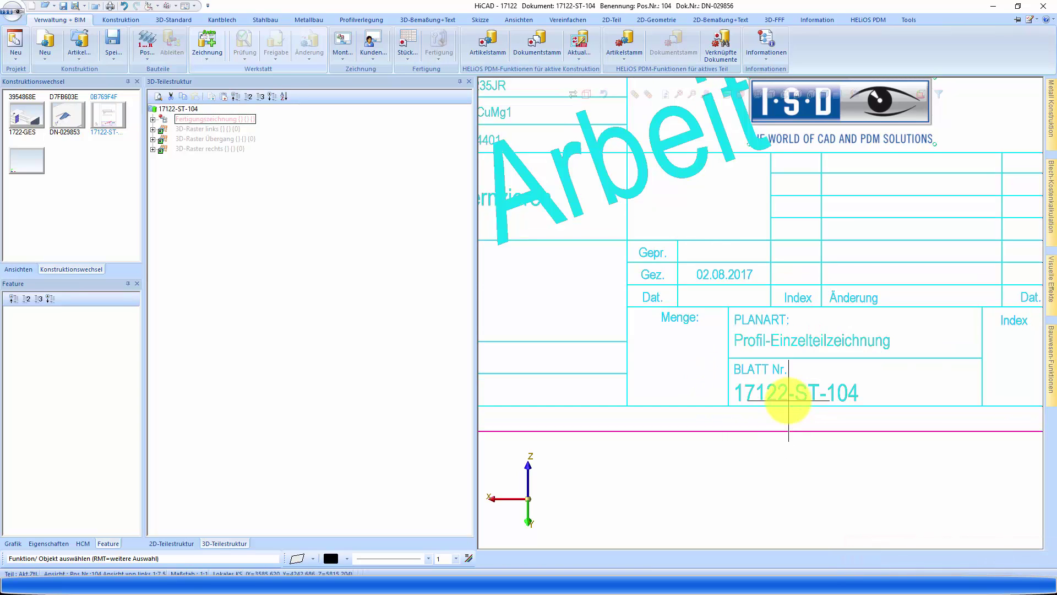
click(810, 394)
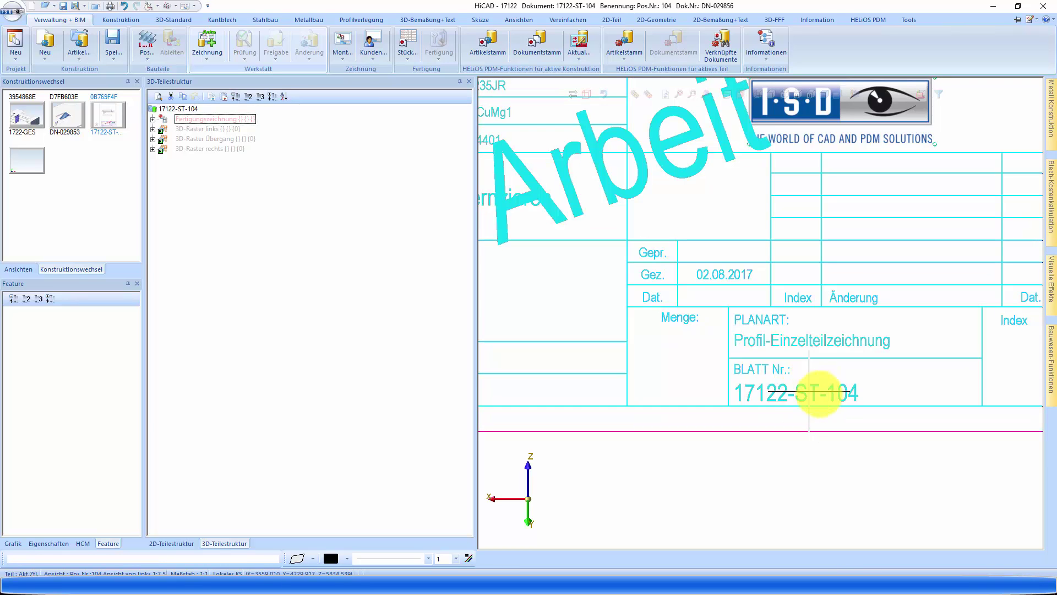
scroll(831, 394, down, 3)
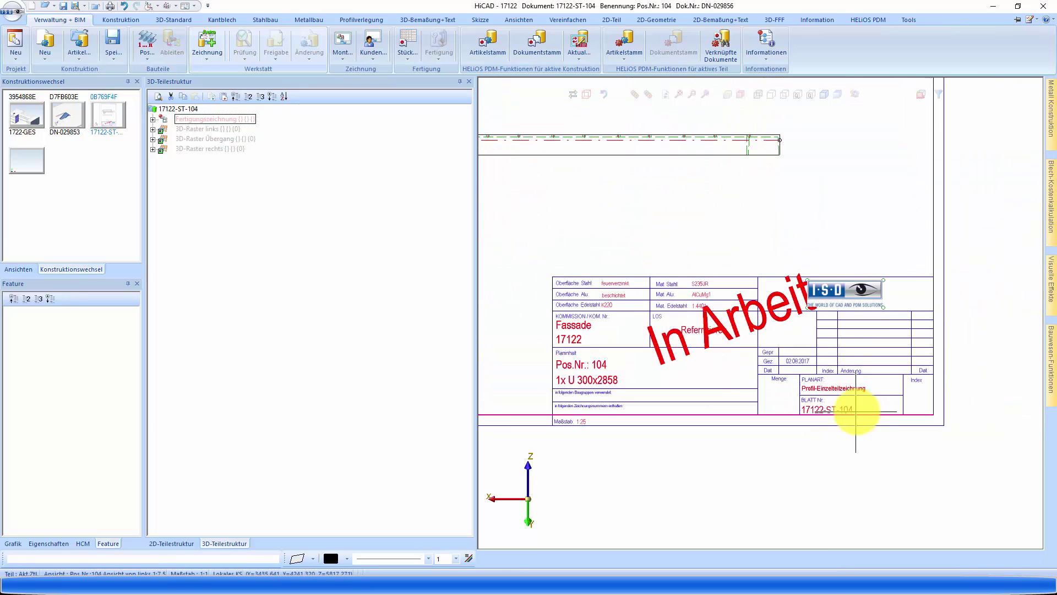
scroll(879, 409, down, 5)
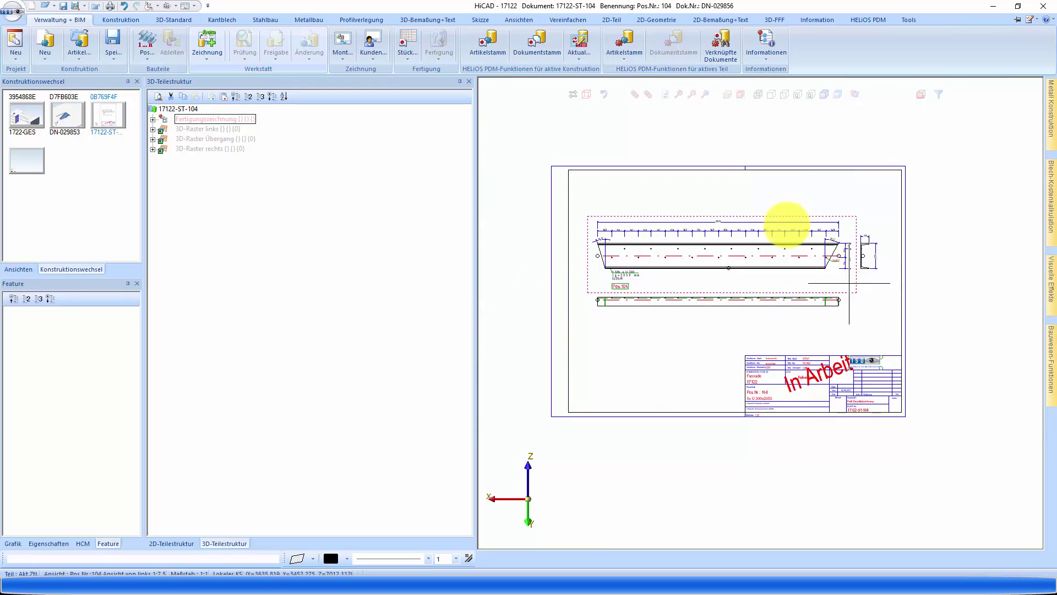
click(120, 41)
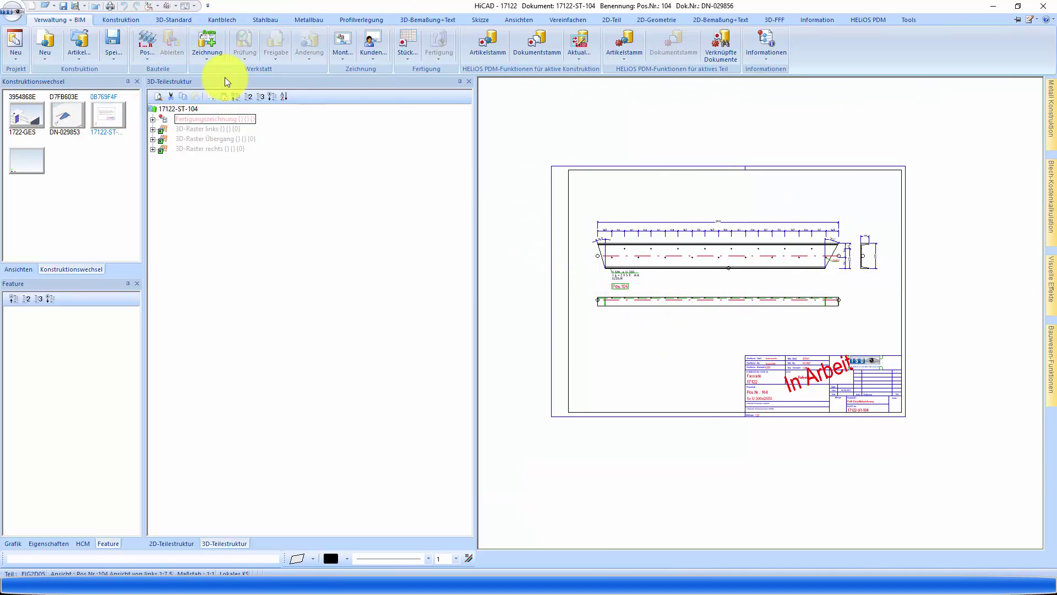
Switch to HELiOS Desktop, refresh project 17122 and preview the 17122-ST-104 PDF document in its PDF-Daten subproject.
click(97, 7)
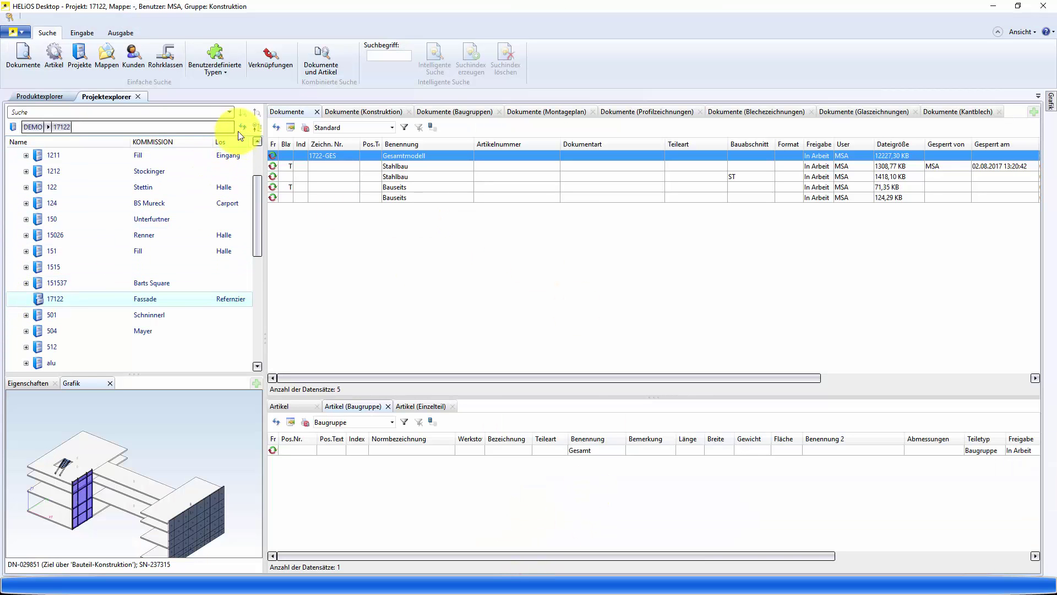
click(239, 128)
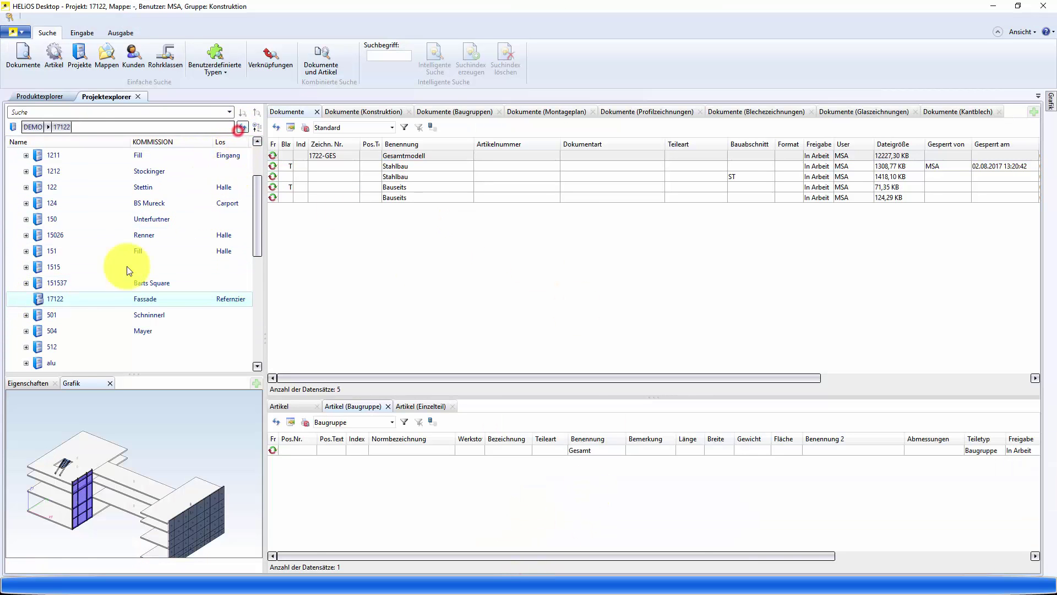
click(26, 299)
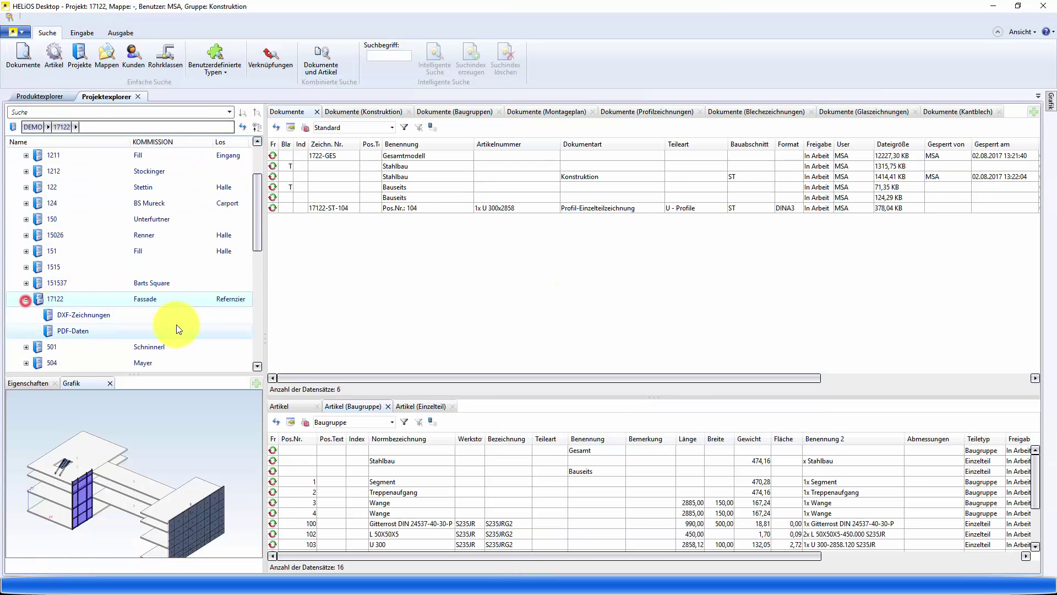
click(69, 331)
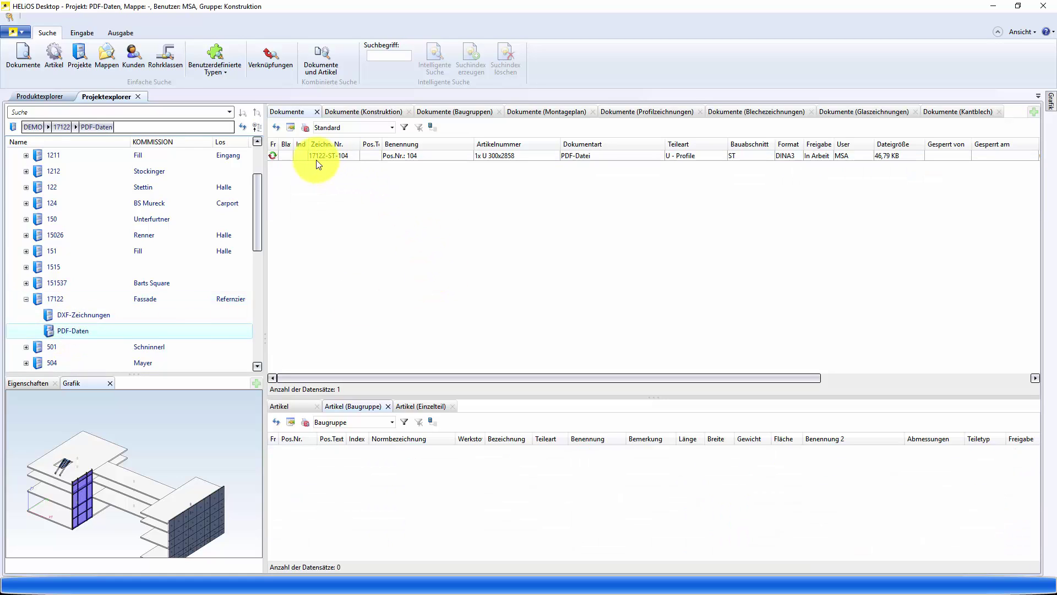
click(334, 158)
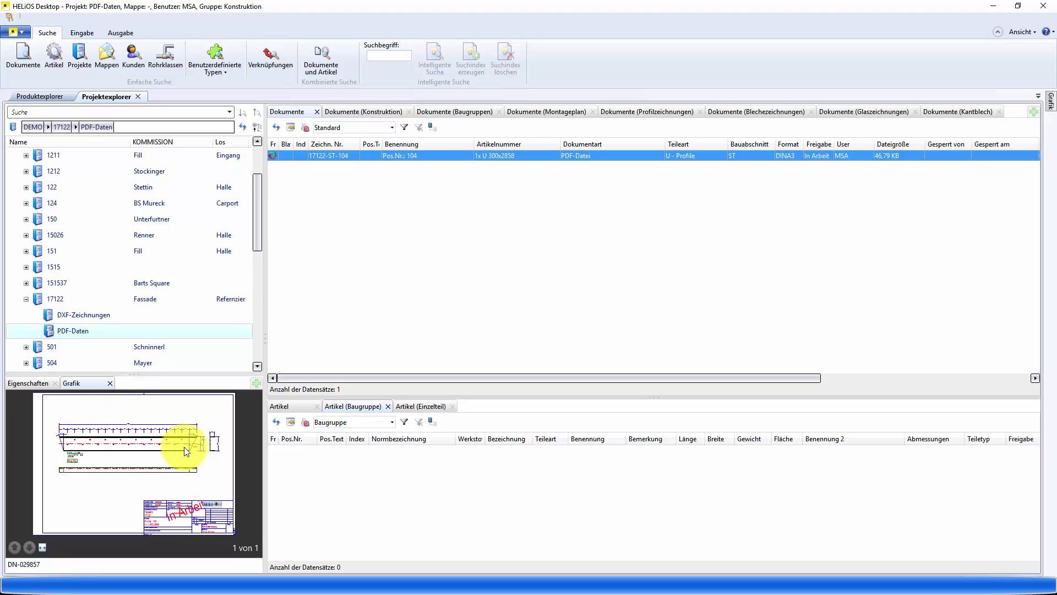
Examine the 17122-ST-104 document in the DXF-Zeichnungen subproject of project 17122.
click(74, 315)
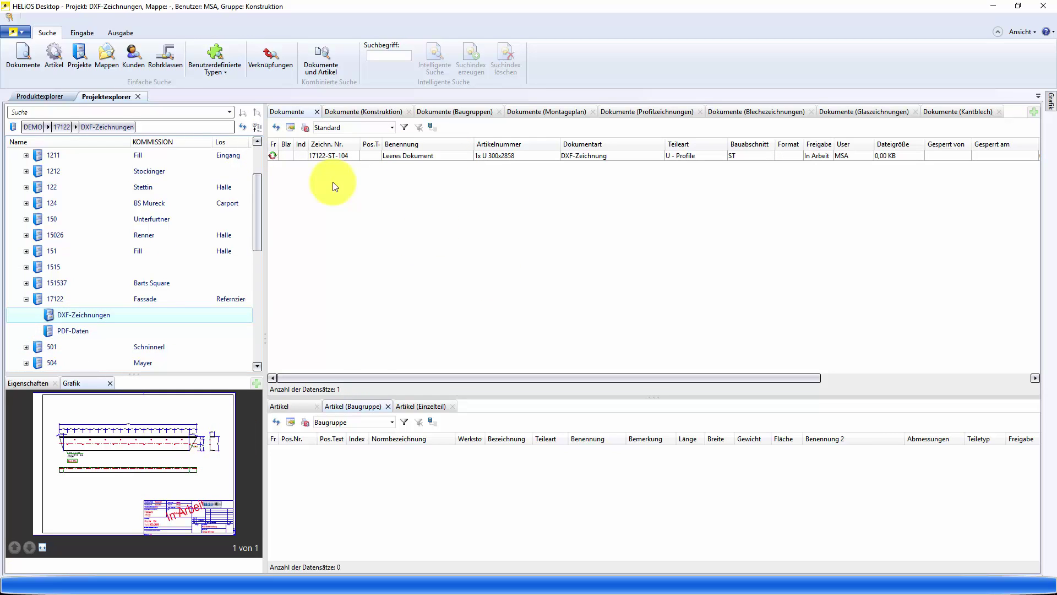
click(328, 156)
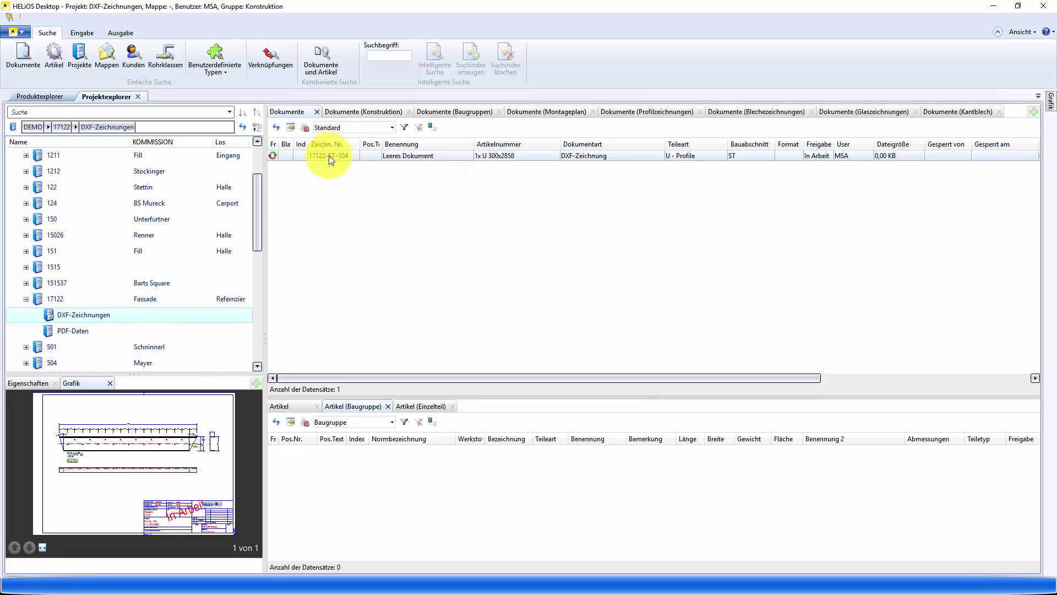
click(329, 155)
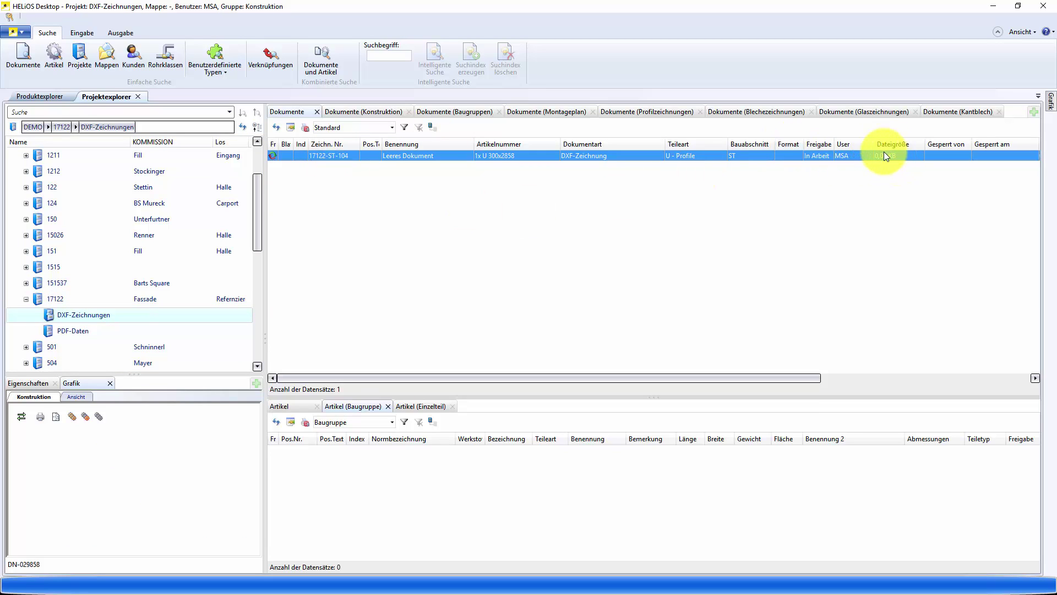
Switch back to HiCAD and reactivate the Stahlbau drawing DN-029853 with its management and BIM functions.
click(682, 570)
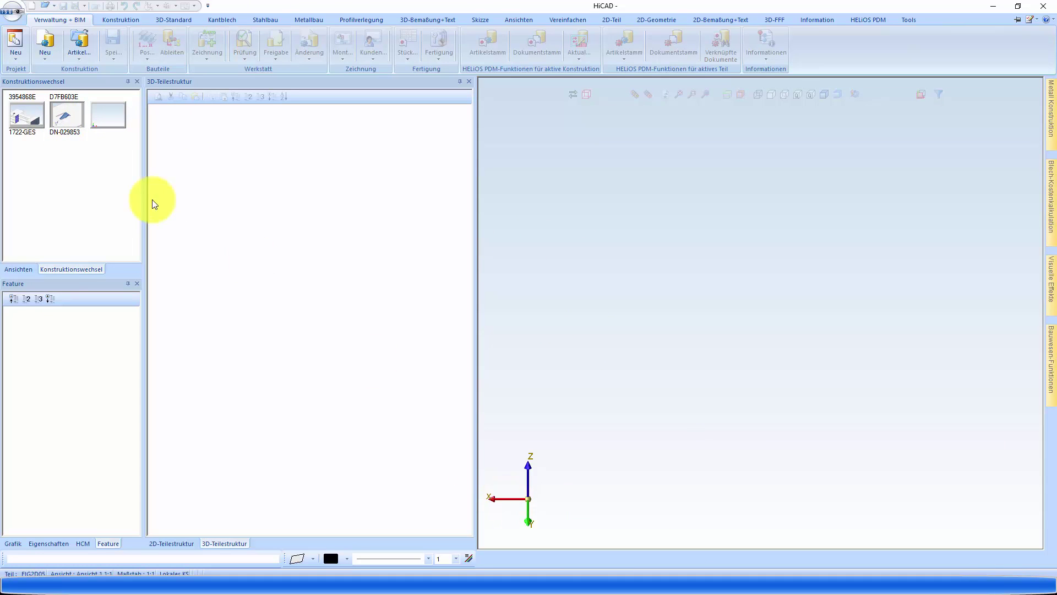
click(71, 124)
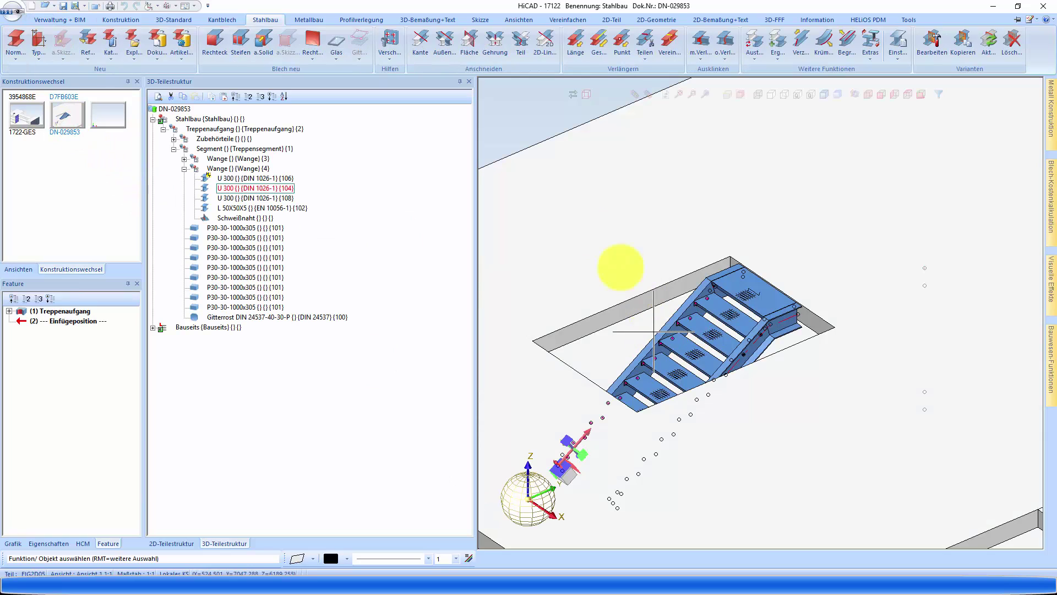
click(108, 21)
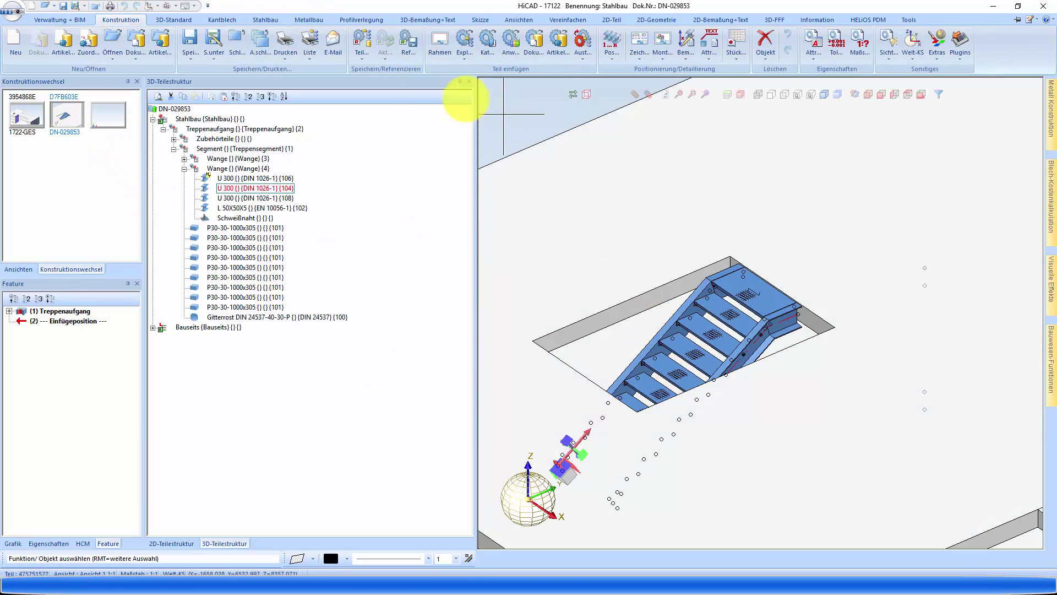
click(71, 20)
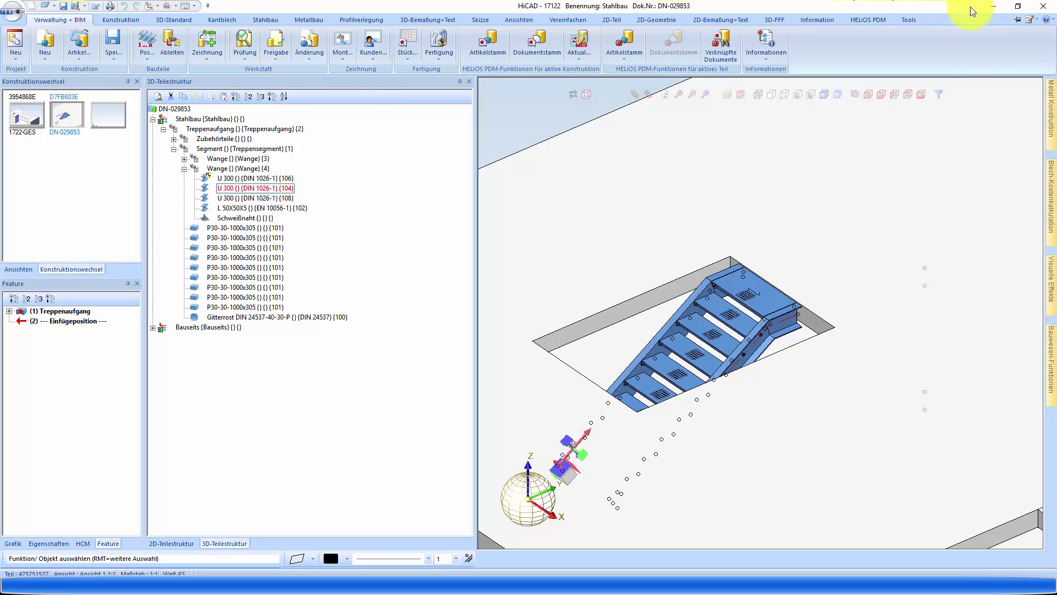
Open the ISD configuration editor, examine the Externe Fertigungsunterlagen settings under PDM > Verwaltung+BIM, and close the editor.
click(1031, 19)
click(980, 31)
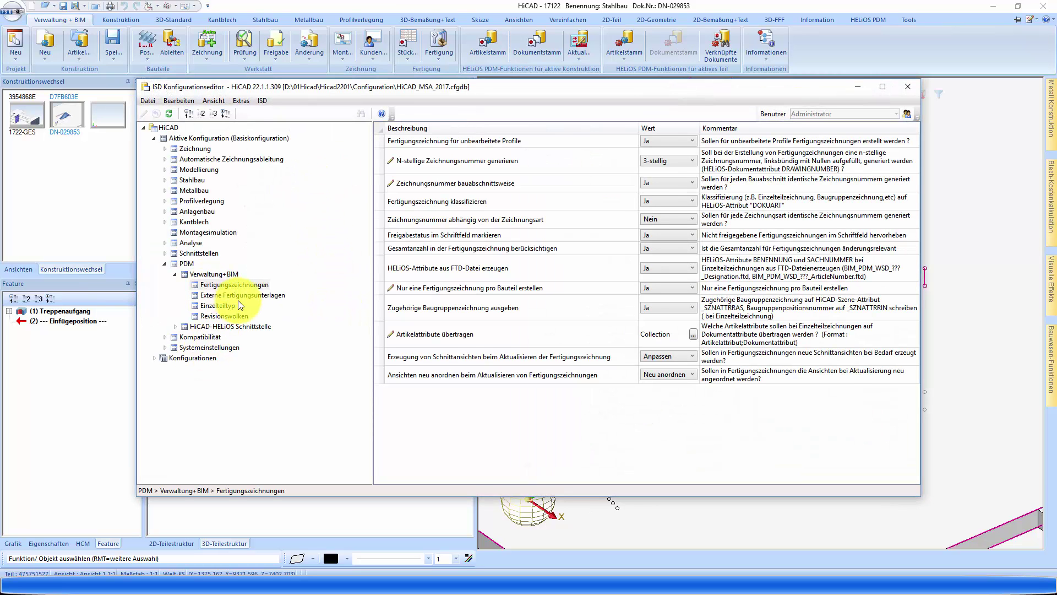
click(220, 296)
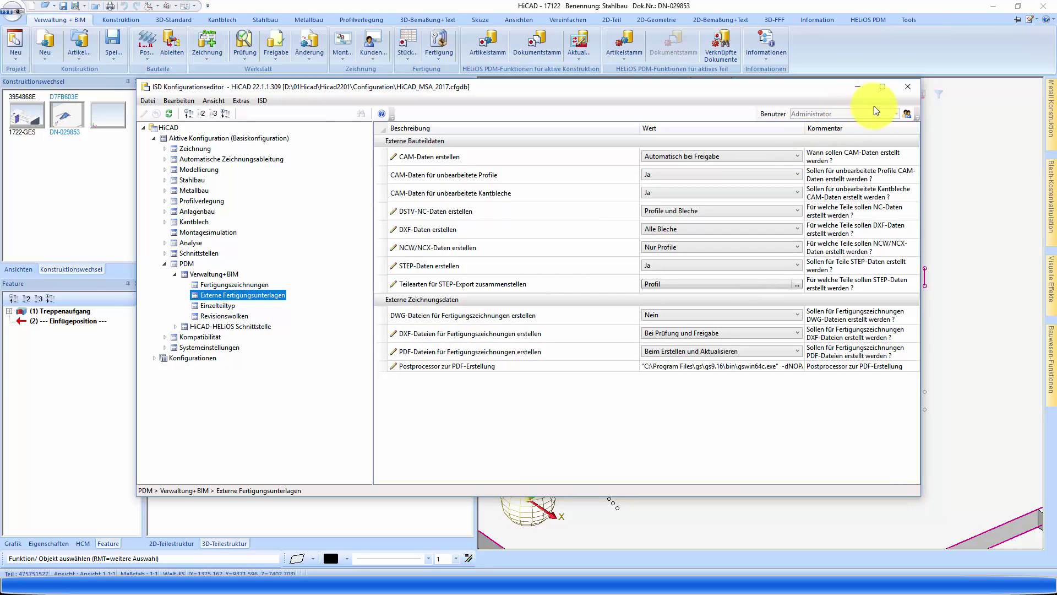
click(907, 88)
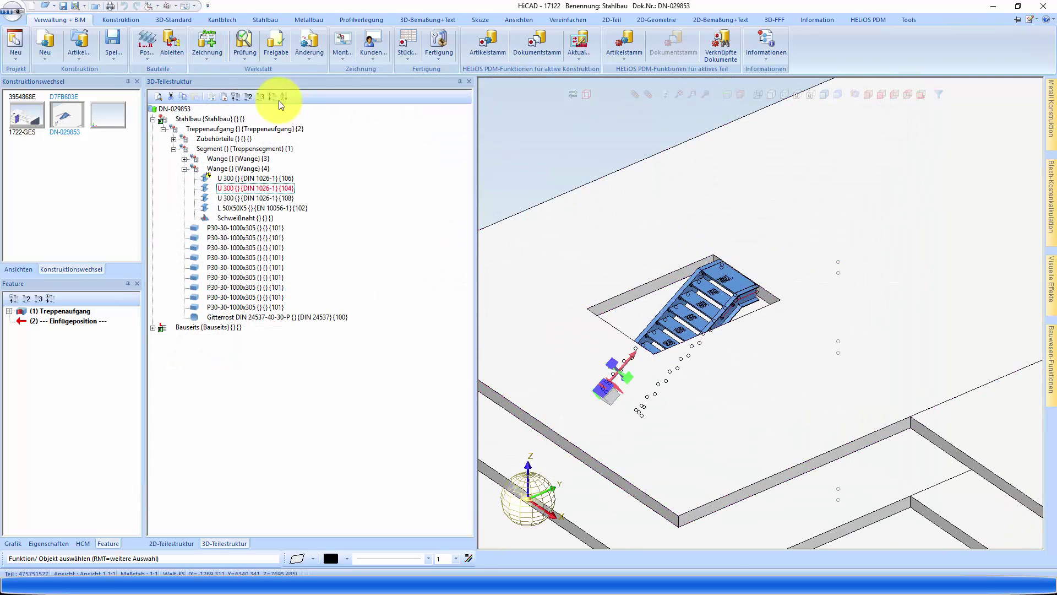
Submit the Pos. 104 U 300 workshop drawing for checking with the Prüfung function.
click(246, 44)
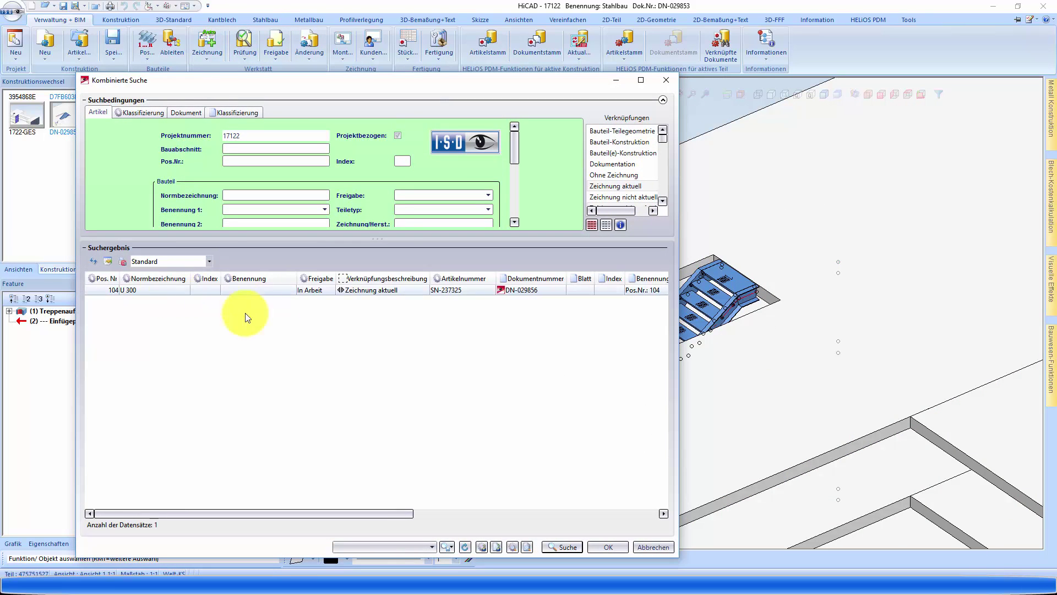
click(182, 290)
click(603, 547)
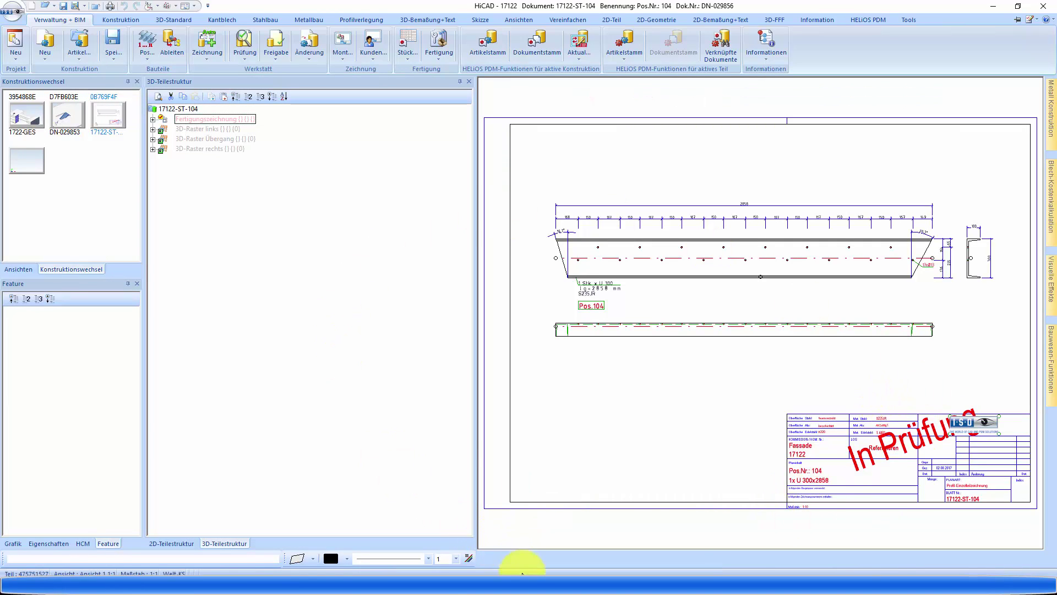
Switch to HELiOS Desktop, refresh the project view and examine the 17122-ST-104 documents in the DXF-Zeichnungen and PDF-Daten subprojects.
mouse_move(526, 576)
click(529, 515)
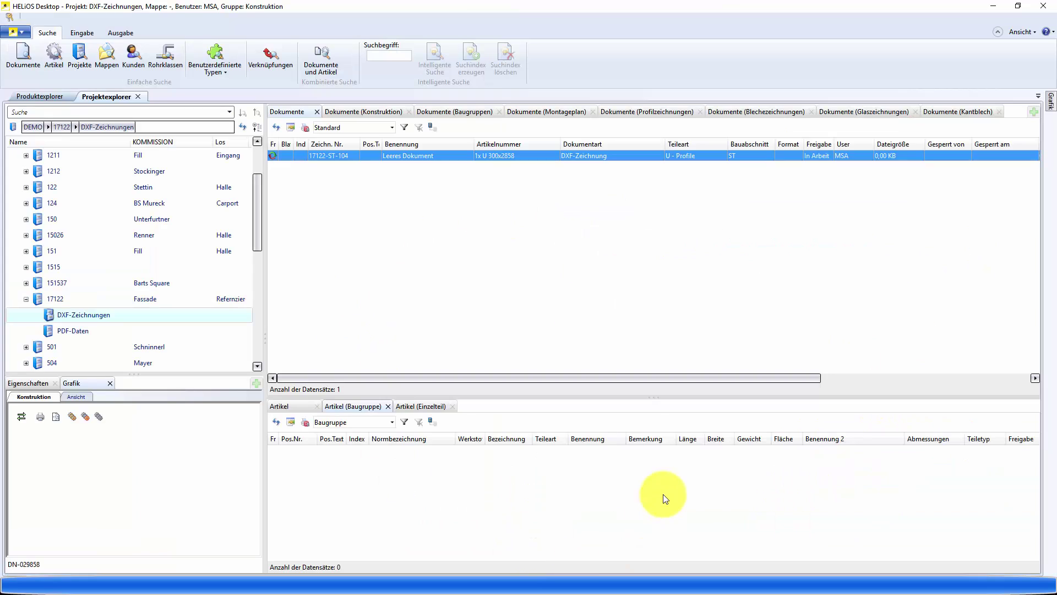
click(243, 127)
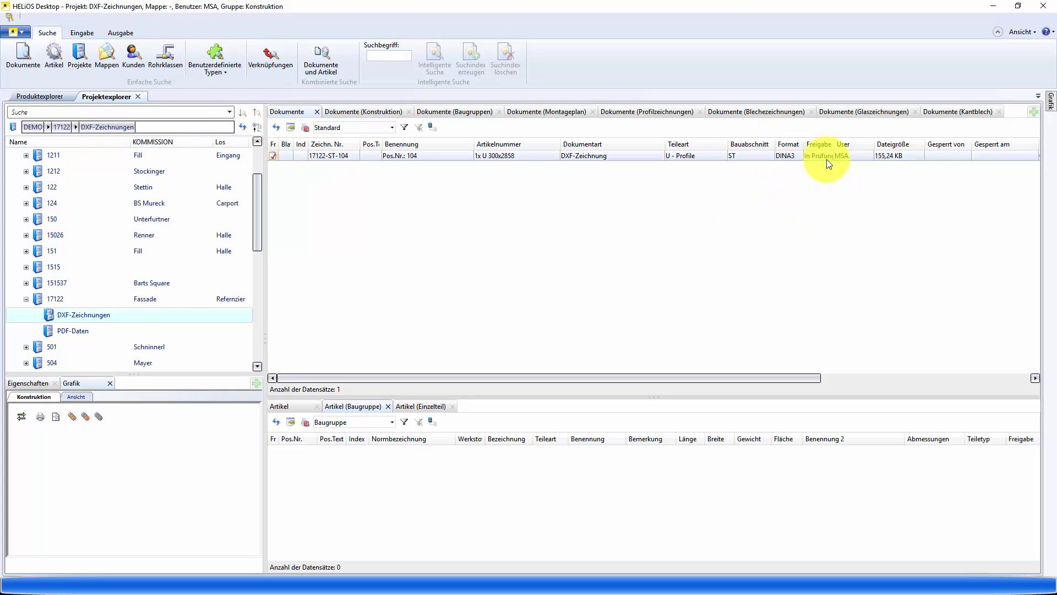
click(69, 332)
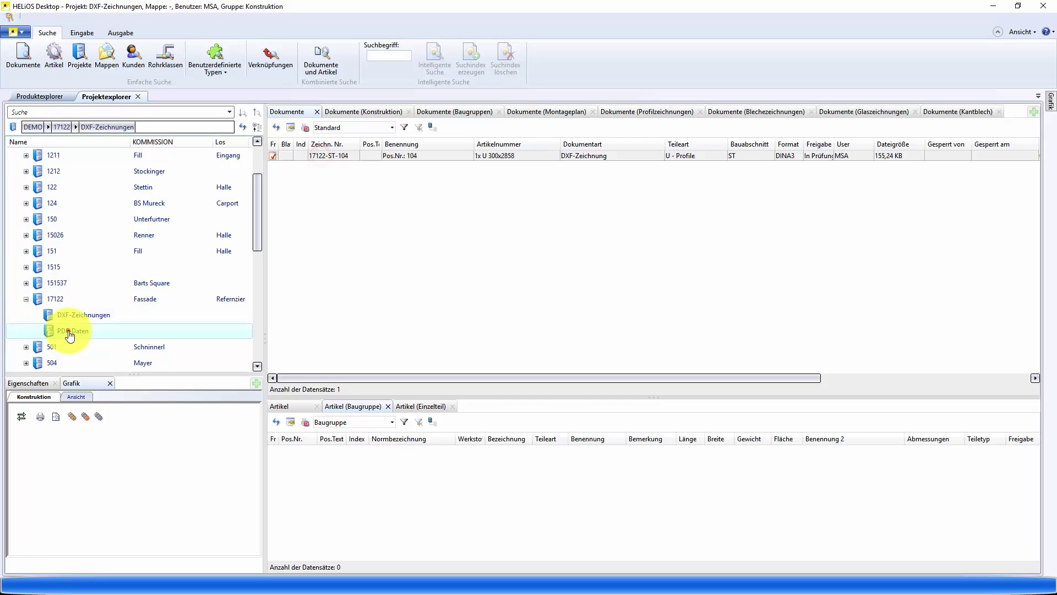
click(391, 156)
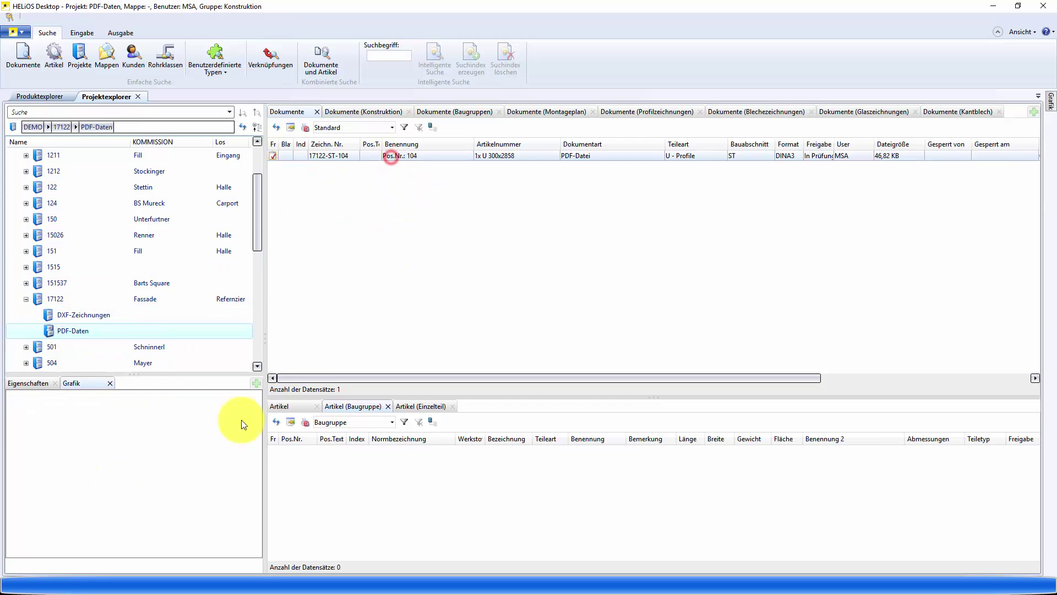
click(73, 316)
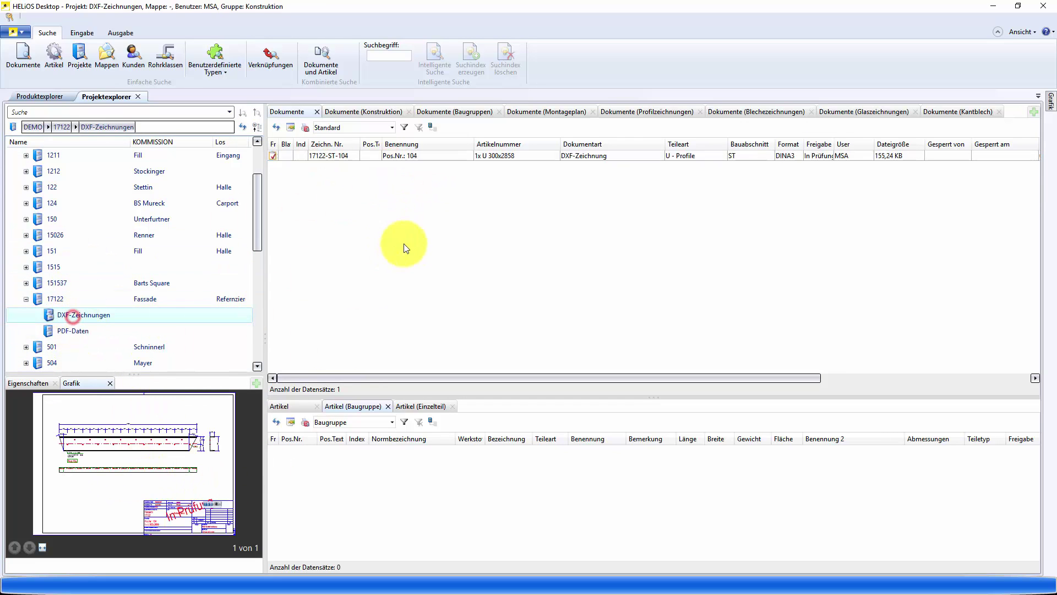
click(325, 157)
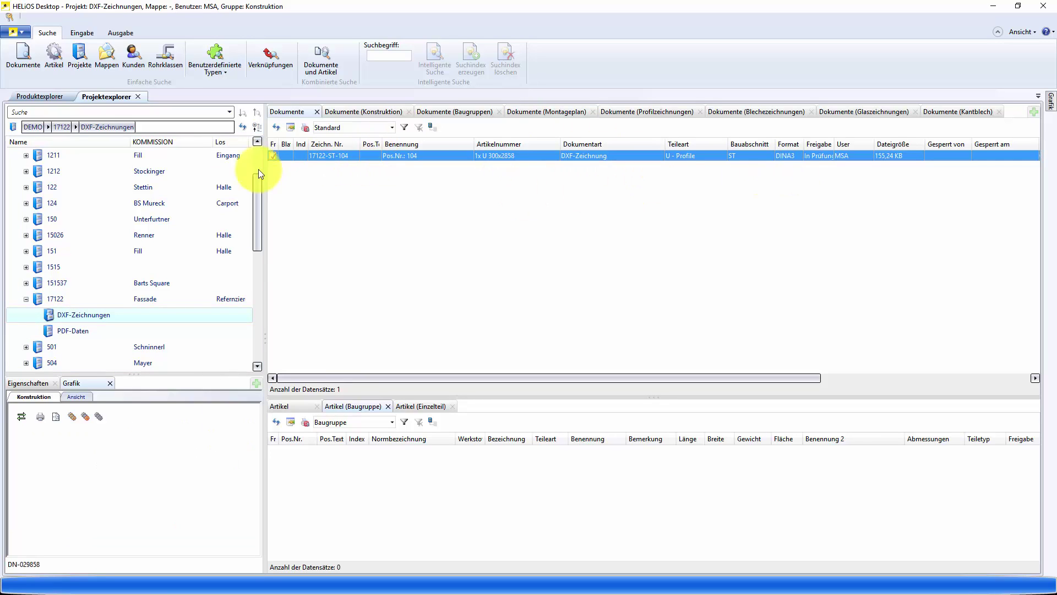
Filter project 17122's documents by Bauabschnitt ST and examine the release status of the Profil-Einzelteilzeichnung 17122-ST-104.
click(78, 300)
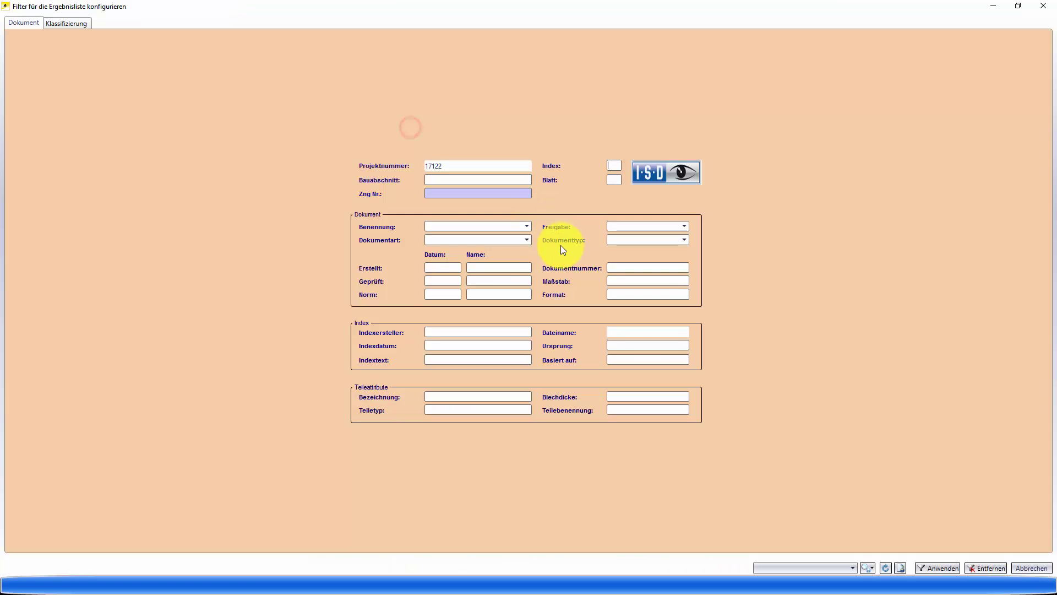
click(433, 178)
text(ST)
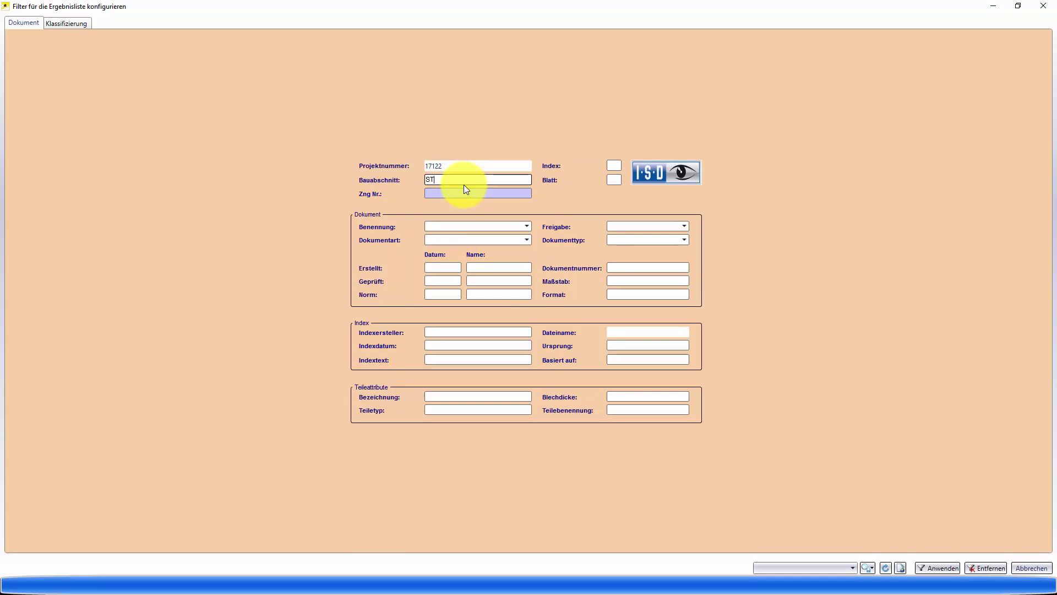
click(922, 568)
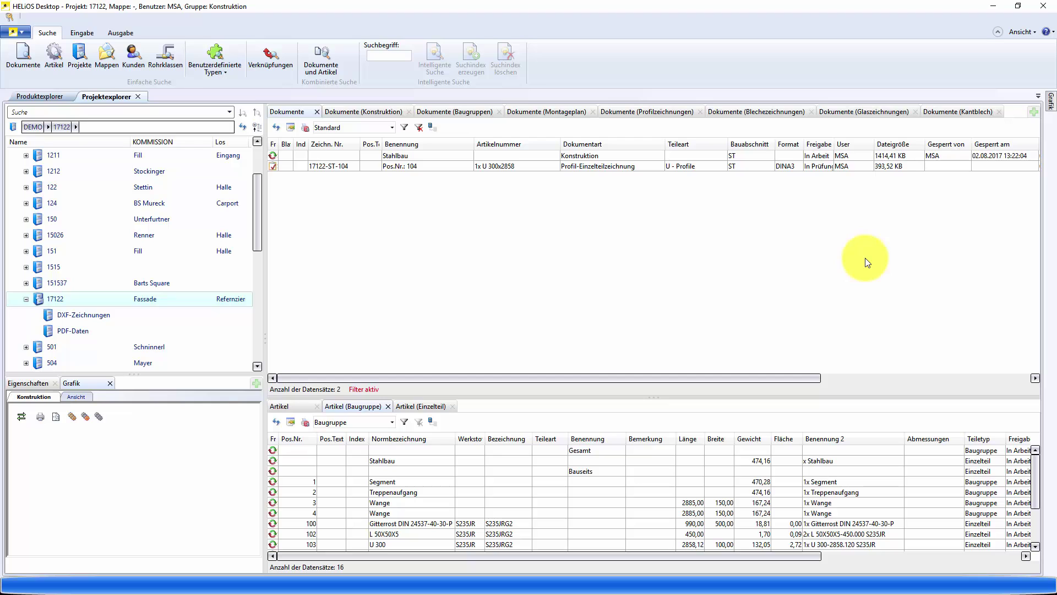
click(841, 166)
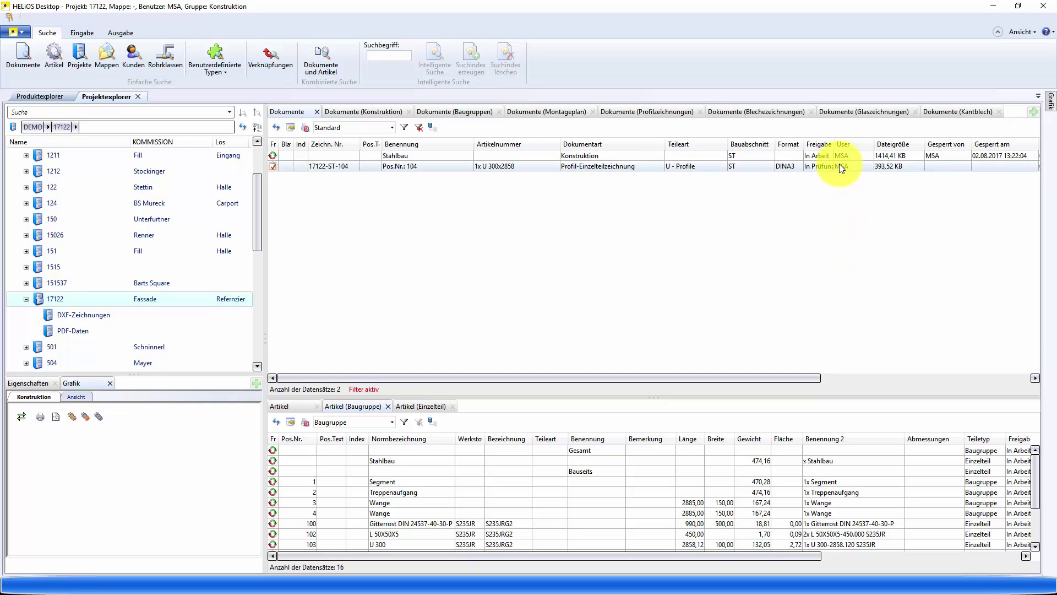